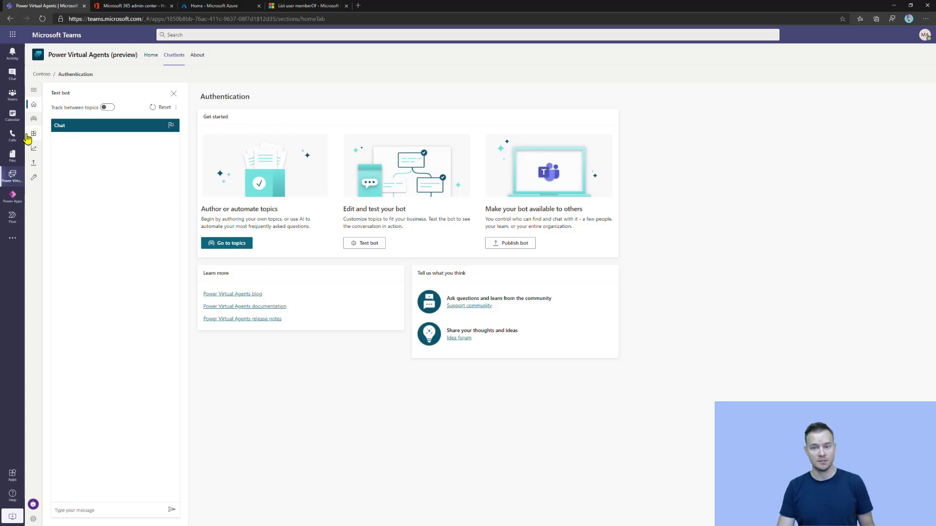
- Go to the bot's Topics list and start a new topic
click(34, 118)
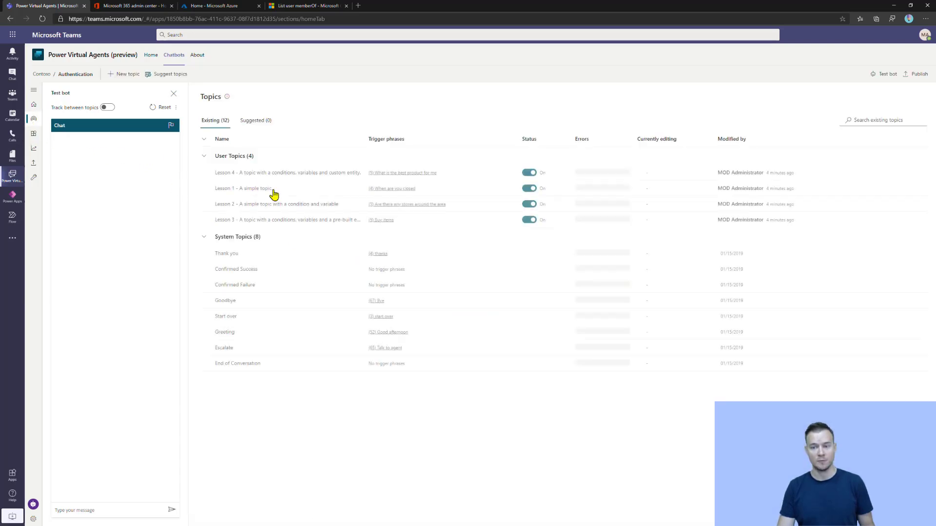
click(128, 74)
- Name the topic Test and put bot.UserDisplayName and bot.UserId into its message node
text(Te)
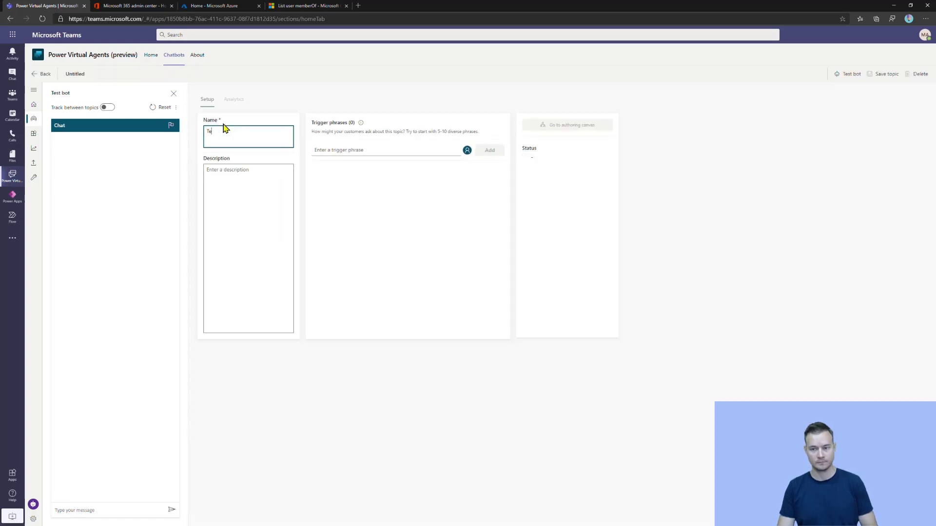
text(st)
click(560, 127)
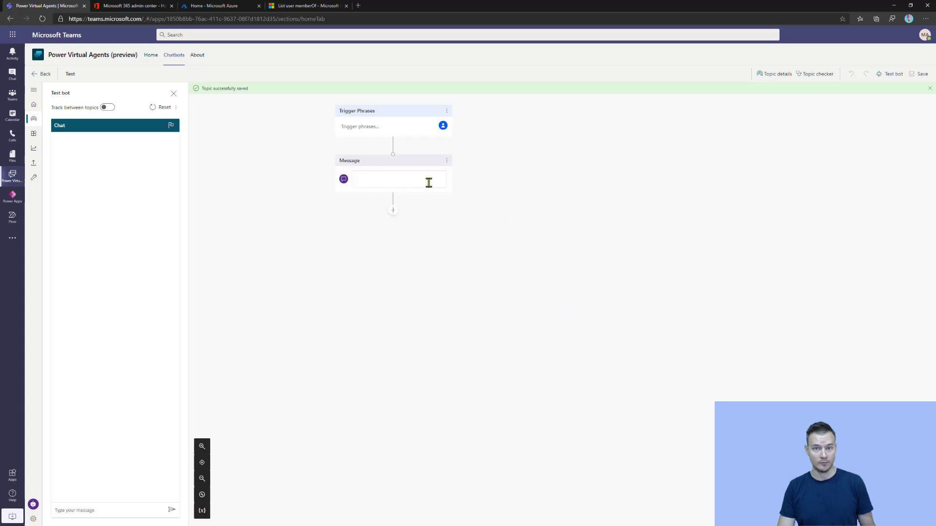
click(429, 182)
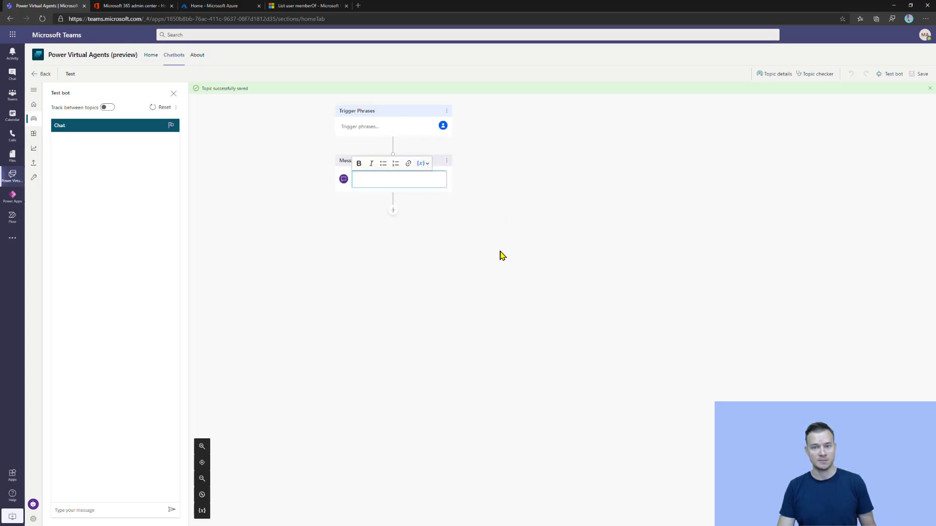
click(424, 163)
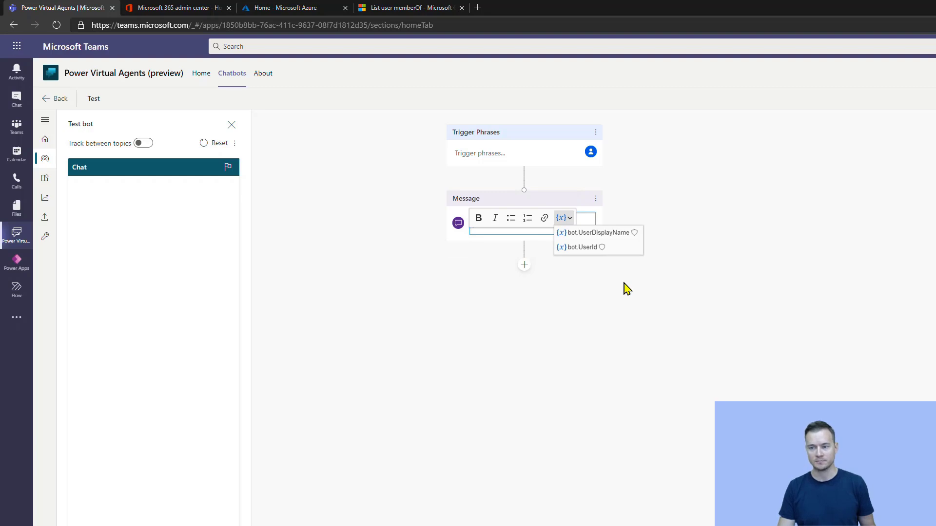
click(590, 238)
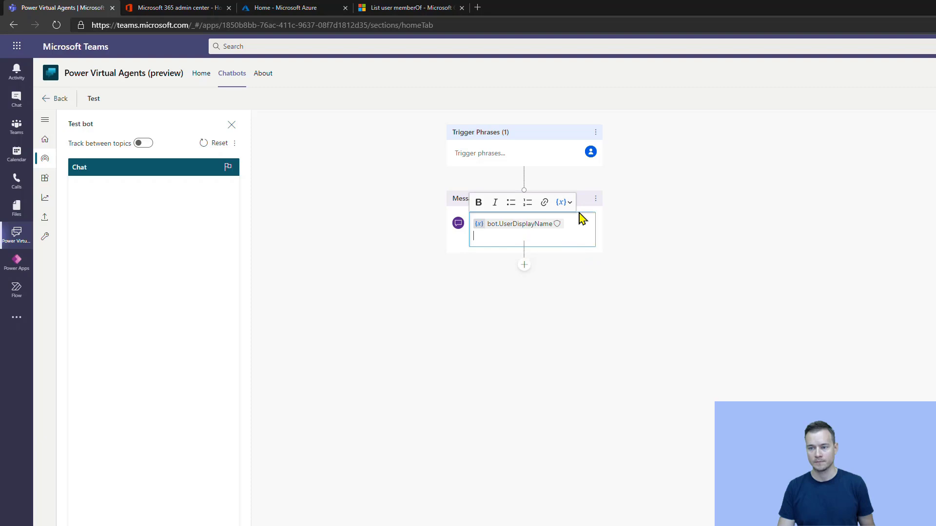
click(563, 203)
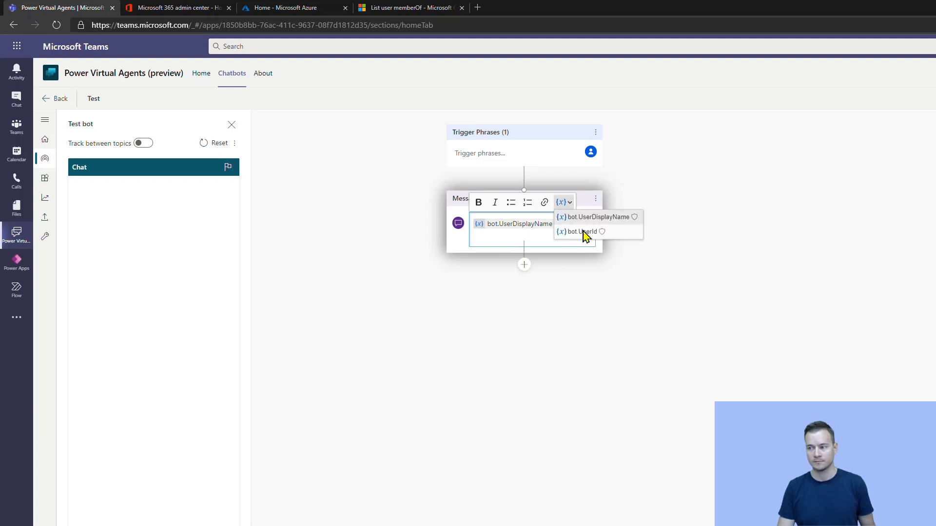
click(585, 236)
click(473, 154)
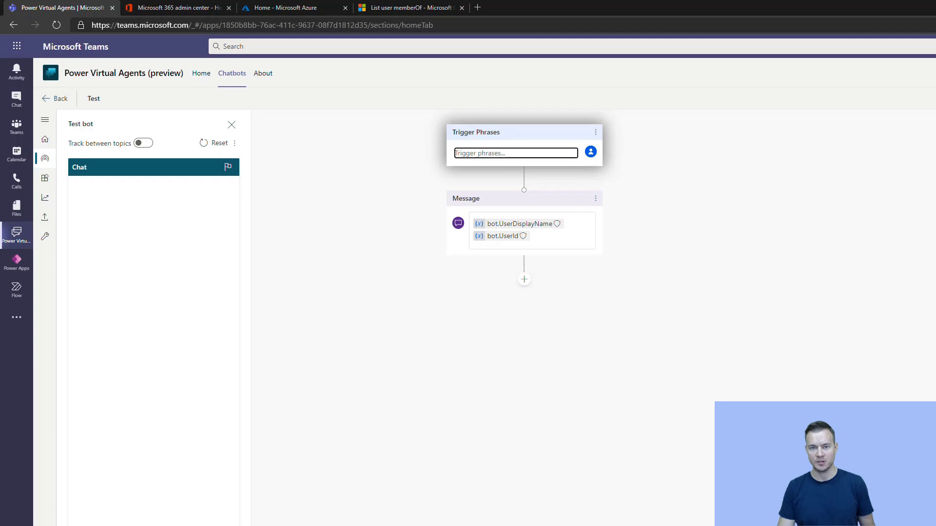
- Add trigger phrases Test, test topic, test trigger and topic test, then save the topic
click(921, 73)
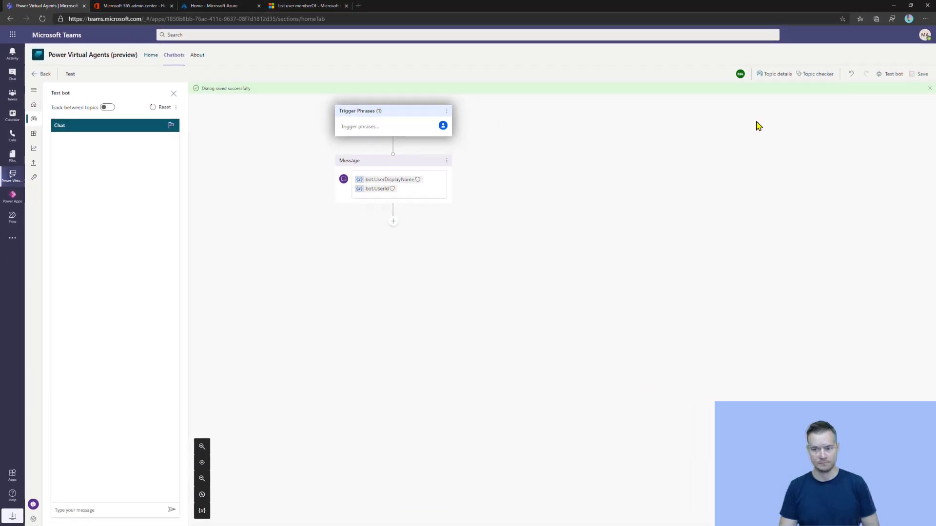
click(774, 73)
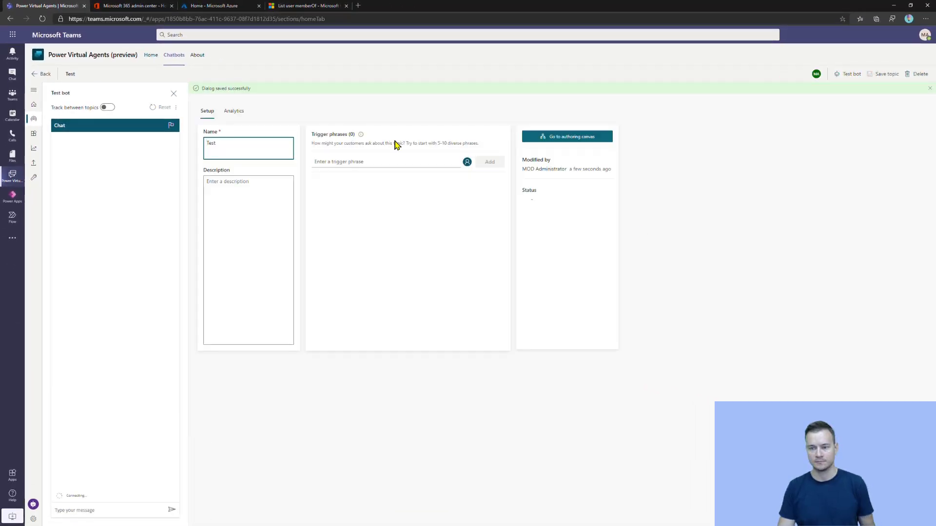
click(378, 161)
text(Test)
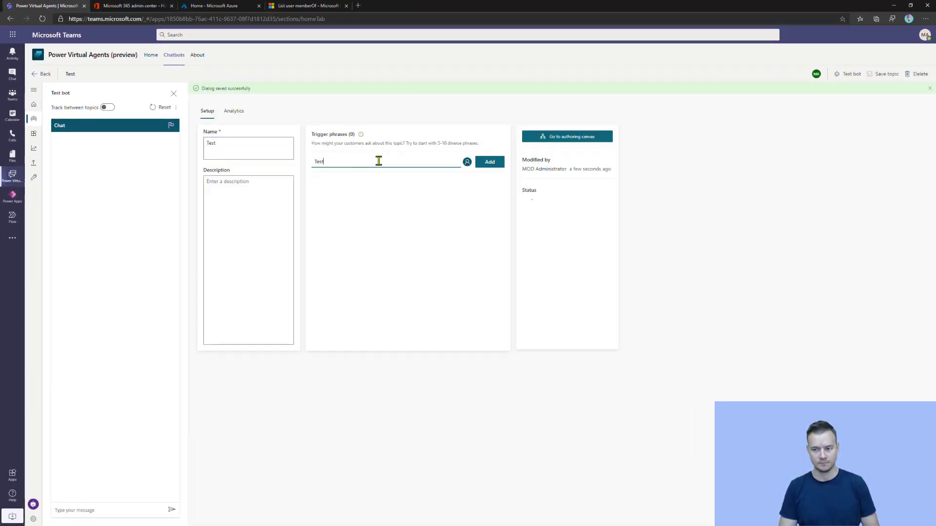
key(Return)
text(test toppic)
key(Return)
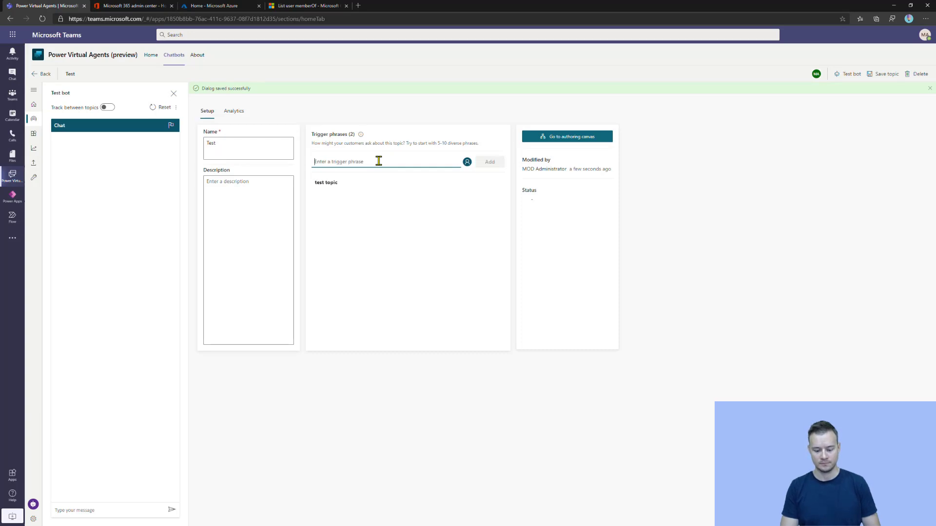
text(test tr)
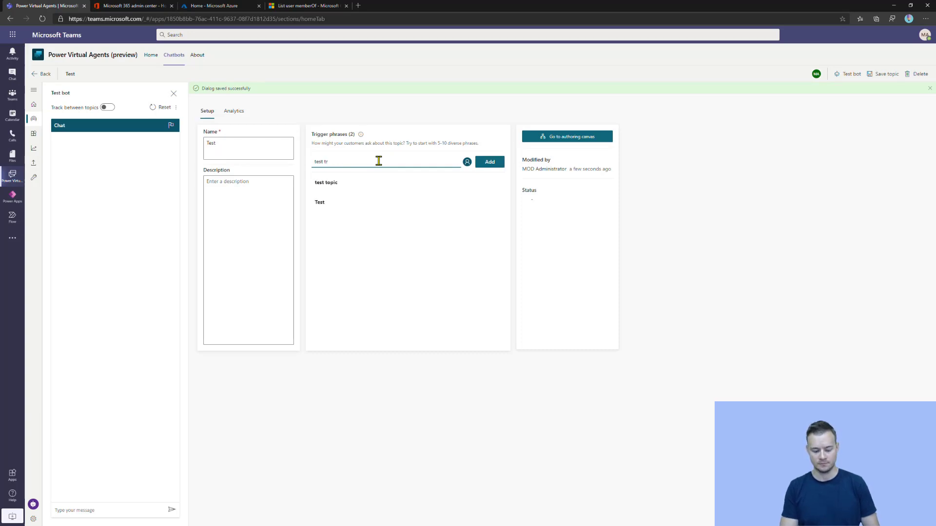
text(igger)
key(Return)
text(top)
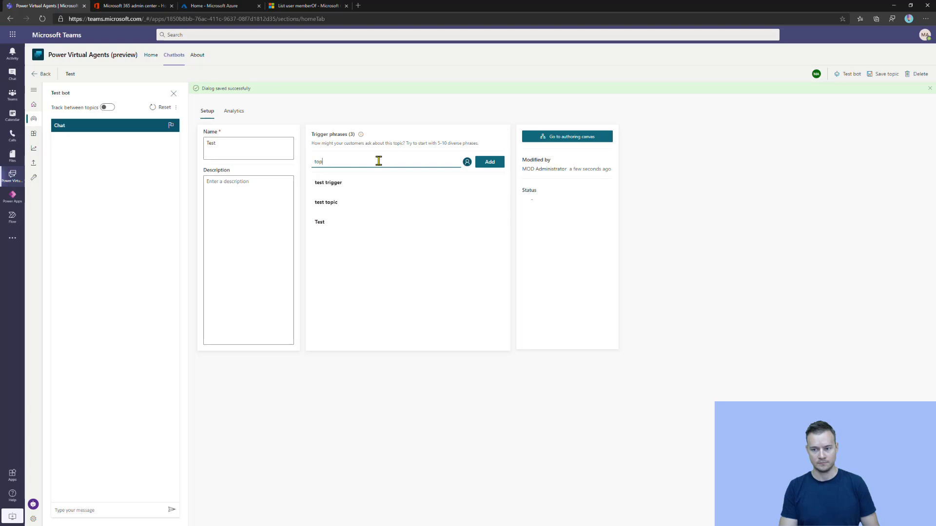
text(ic test)
key(Return)
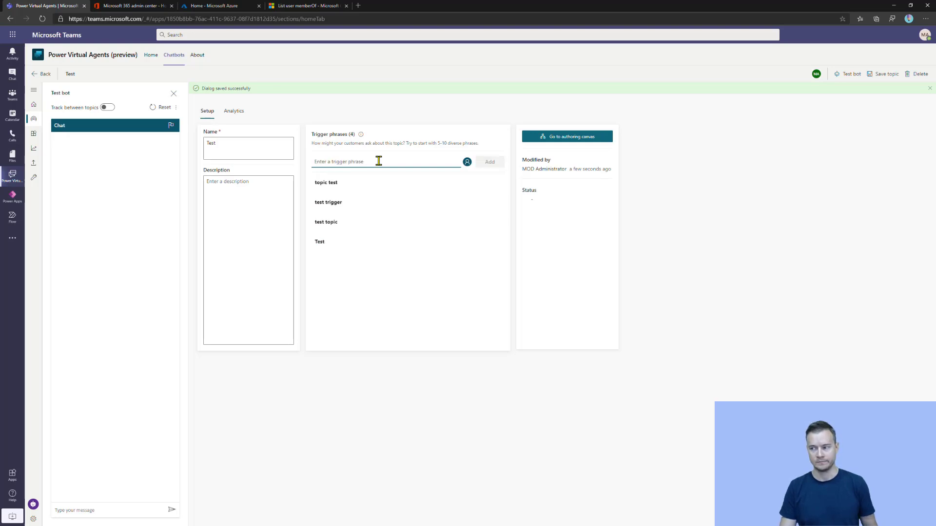
click(887, 74)
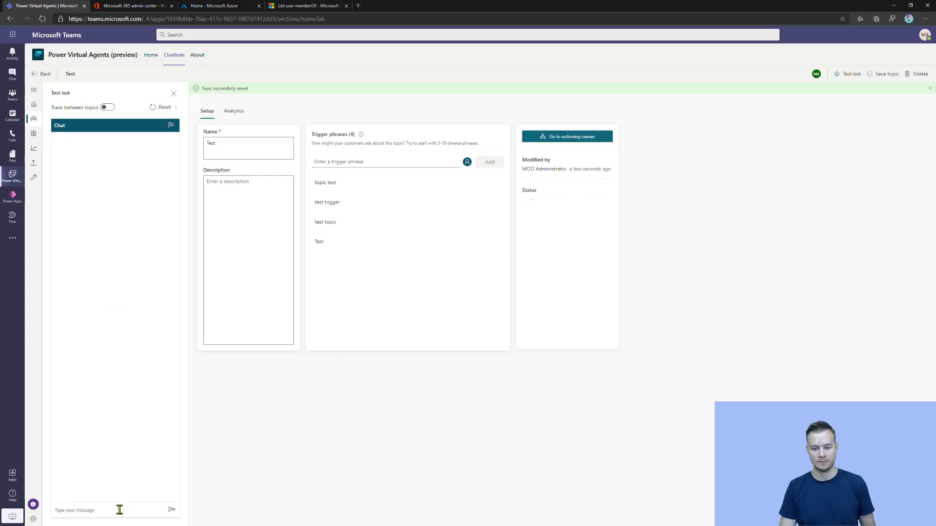
- Send 'test topic' in the test chat and copy the user ID from the bot's reply
text(test)
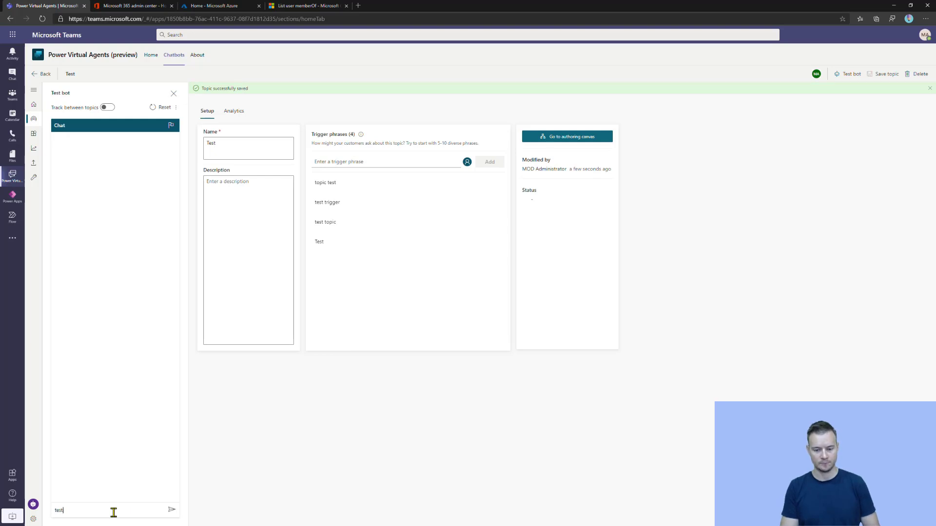
text( topic)
key(Return)
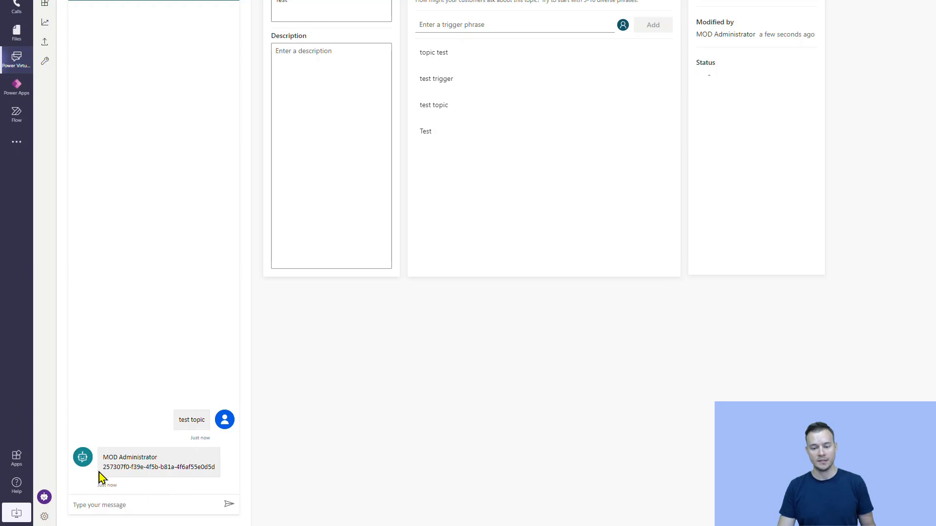
drag(102, 467, 220, 475)
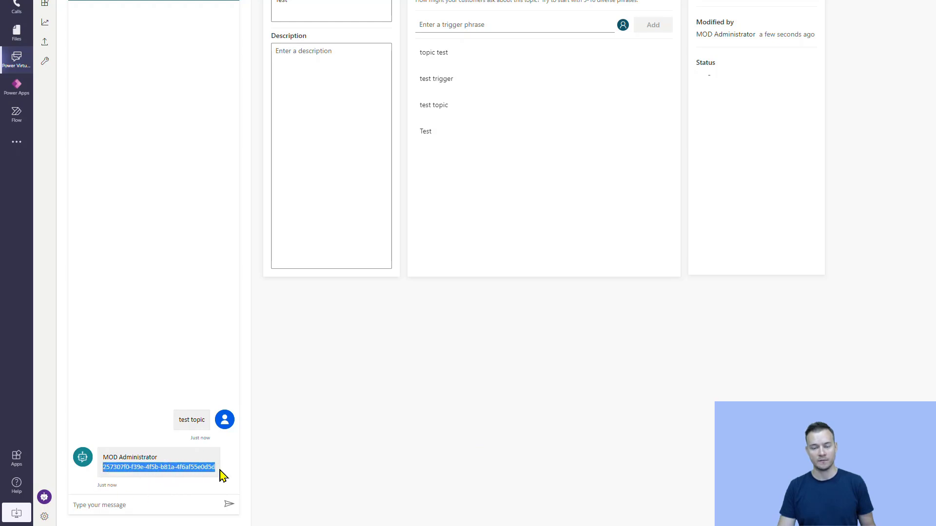
click(466, 463)
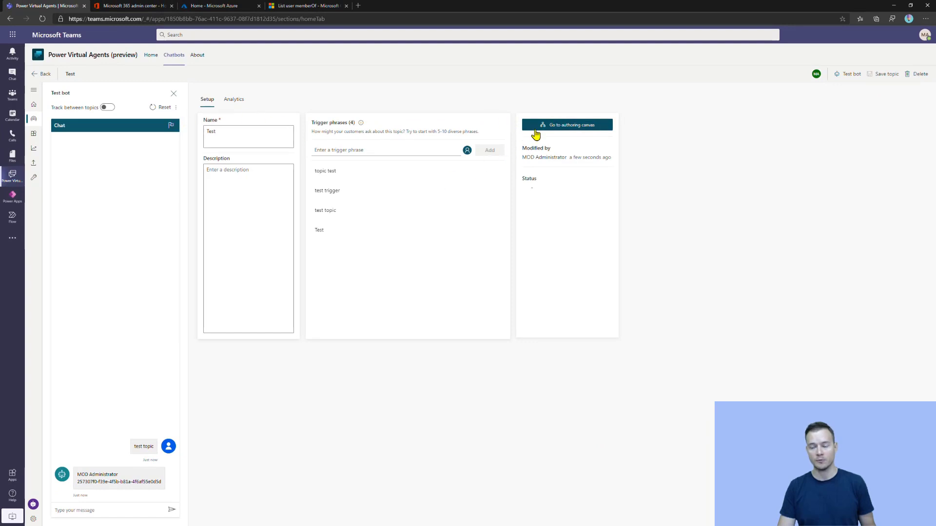
- Add a Call an action node below the Message node and choose to create a new flow
click(533, 127)
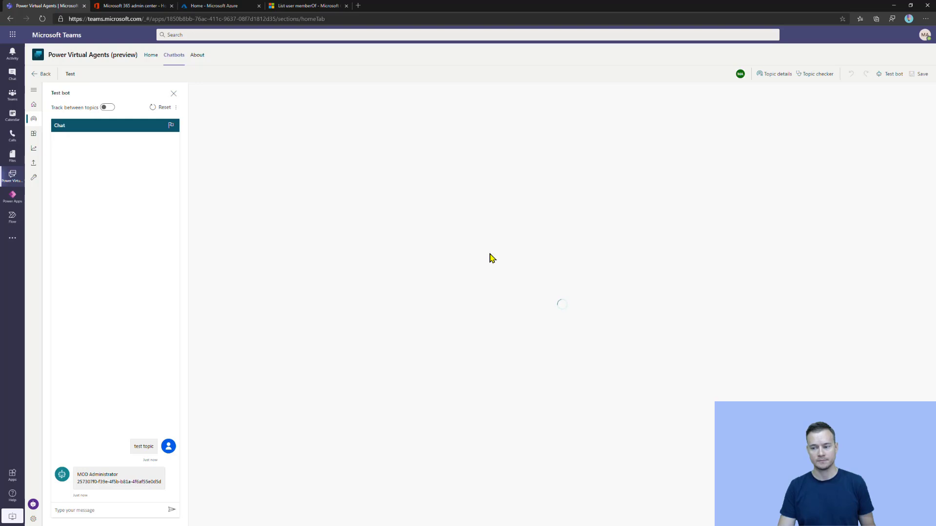
click(390, 235)
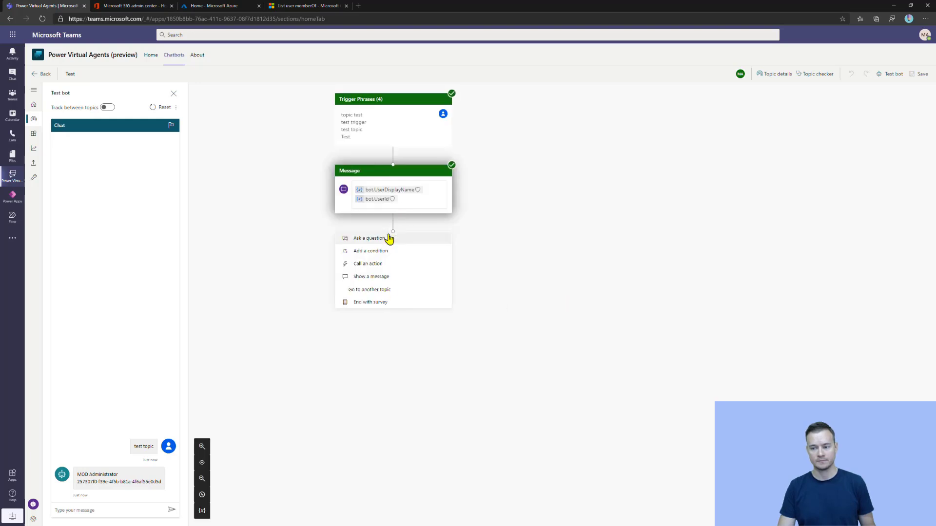
click(387, 267)
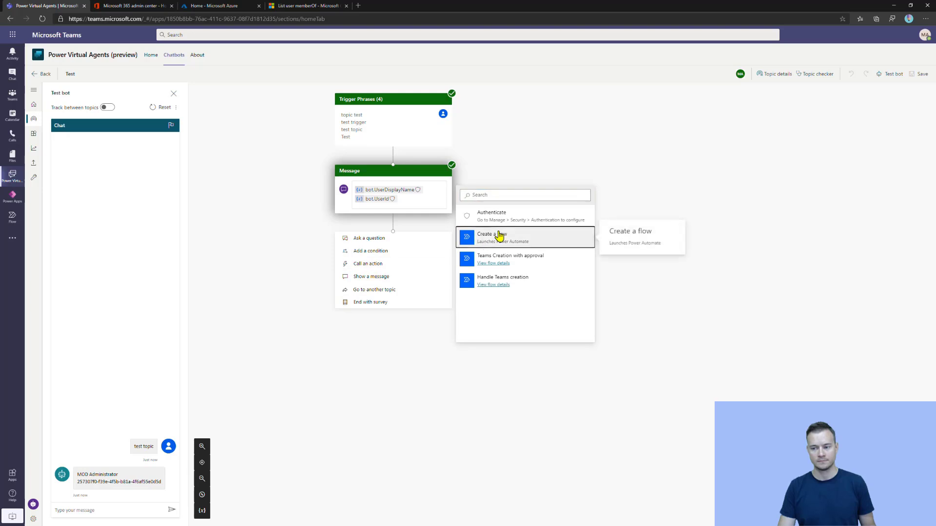
click(497, 236)
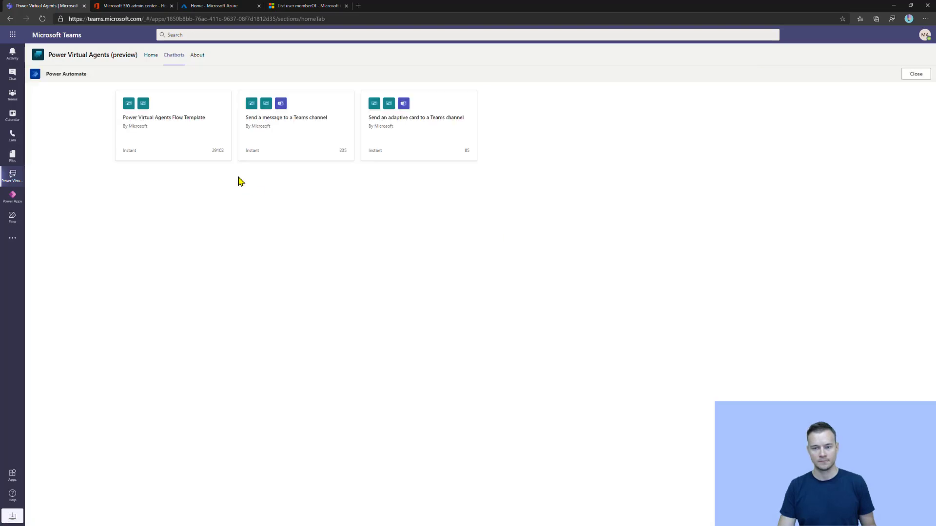
- Start from the Power Virtual Agents Flow Template and add a text input named UserId
click(191, 138)
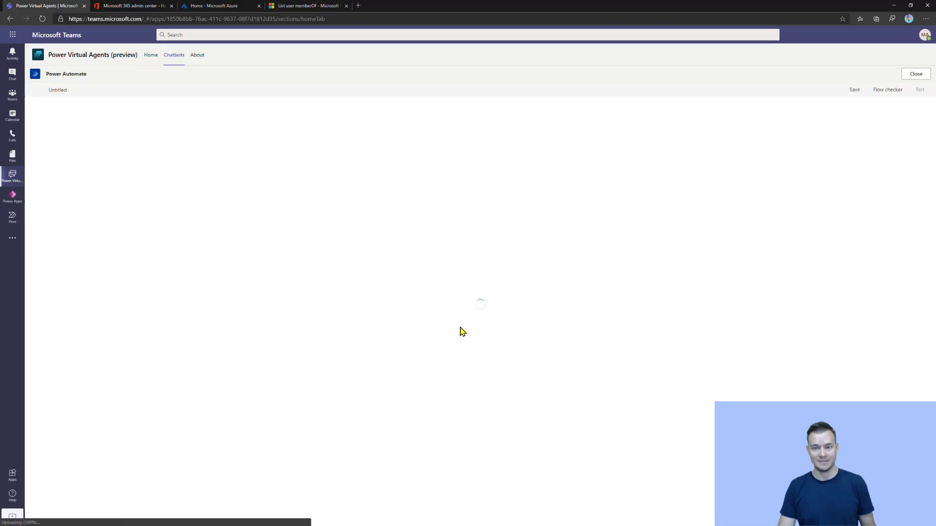
click(400, 131)
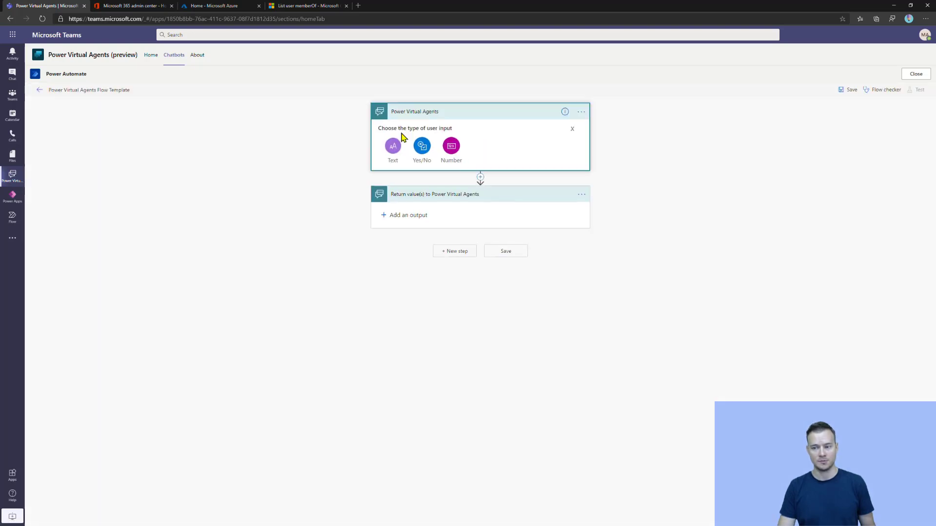
click(393, 145)
double_click(410, 128)
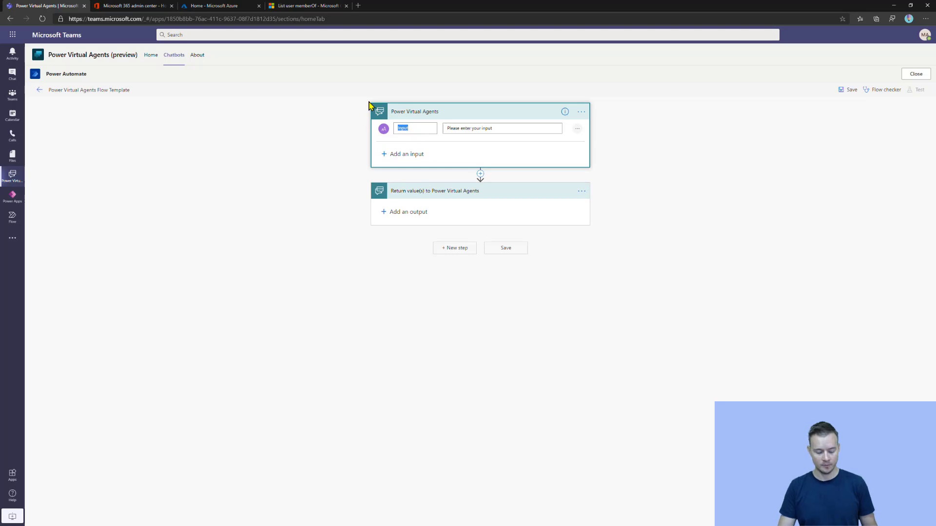
text(UserId)
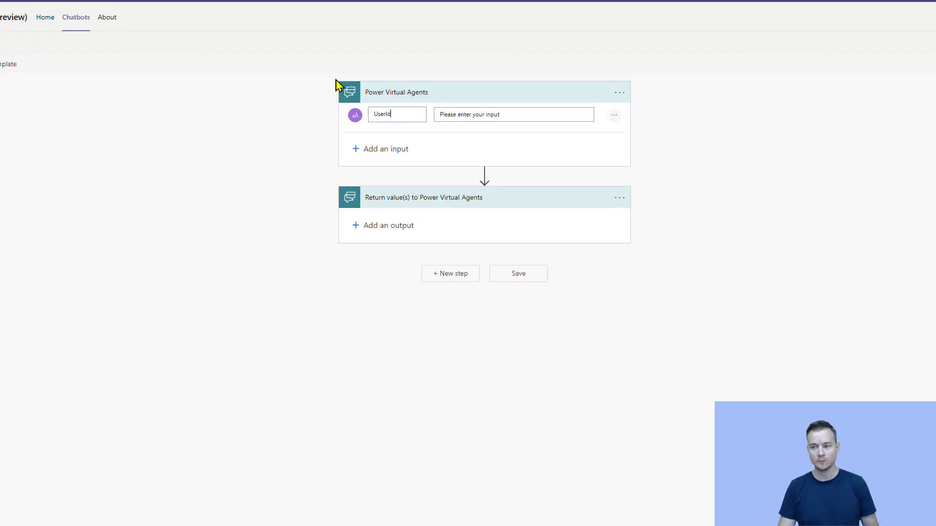
- Insert a new action step after the trigger and search actions for 'user'
click(486, 177)
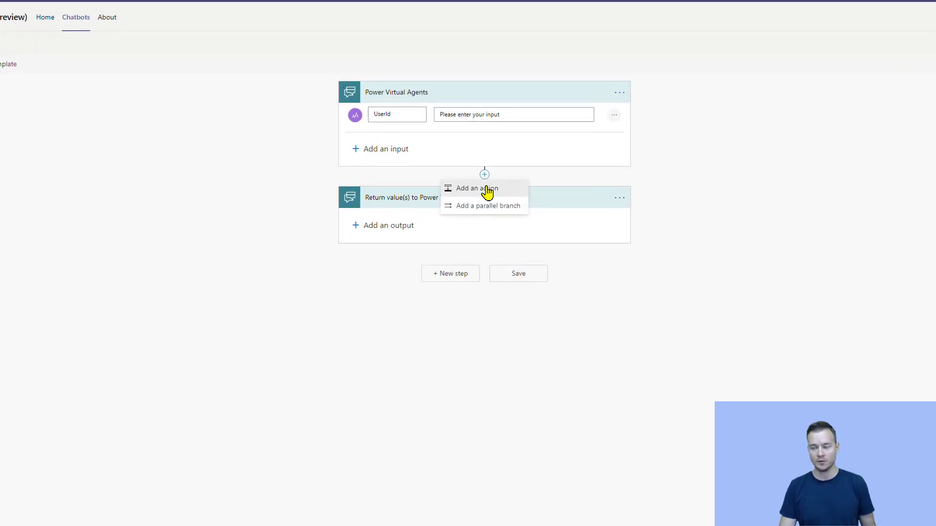
click(486, 190)
click(487, 159)
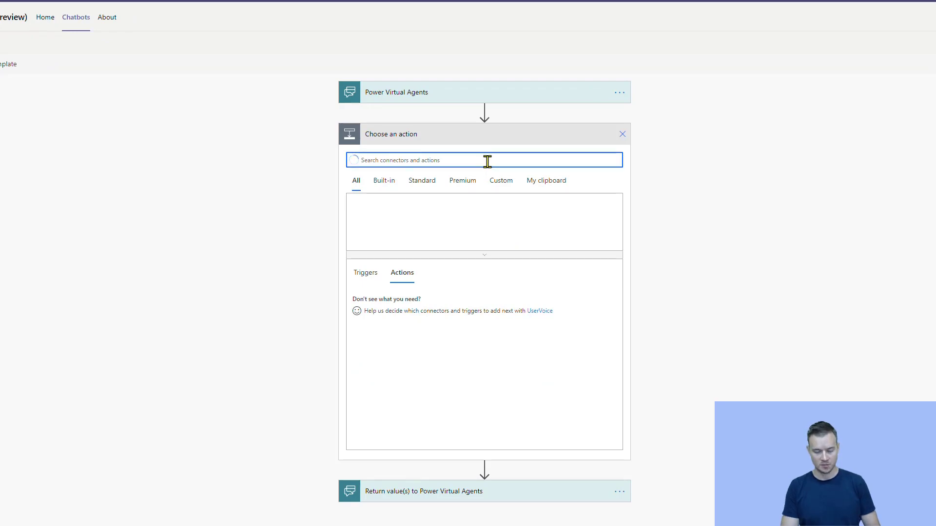
text(office)
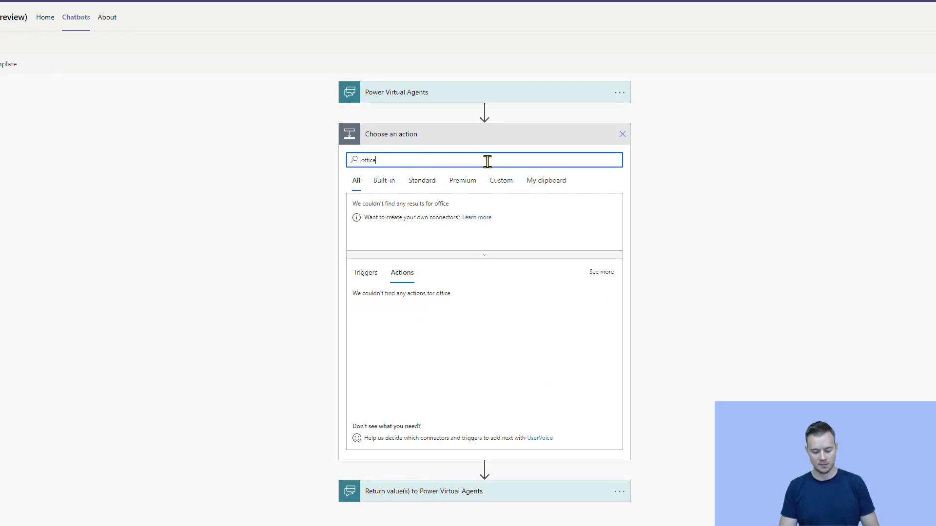
key(ctrl+a)
text(user)
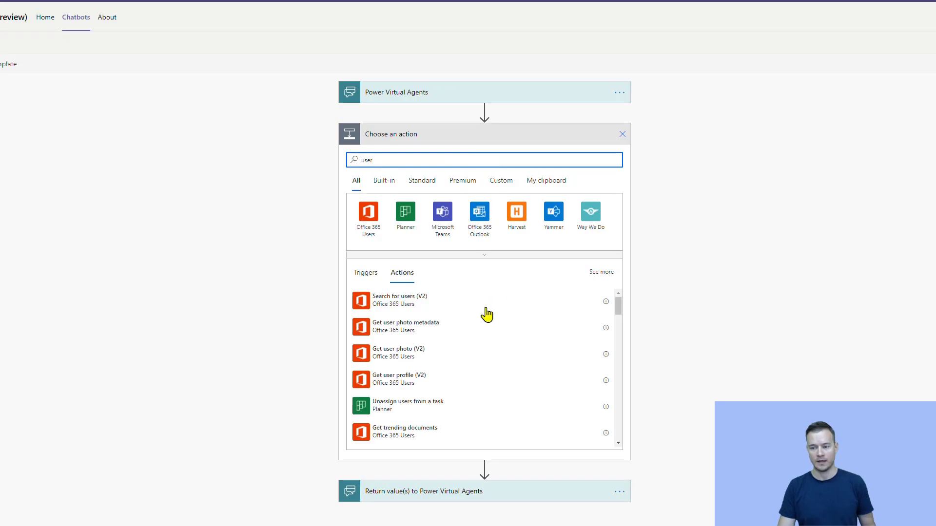
- Add Get user profile (V2) with UserId as the User (UPN) value
click(446, 386)
click(455, 370)
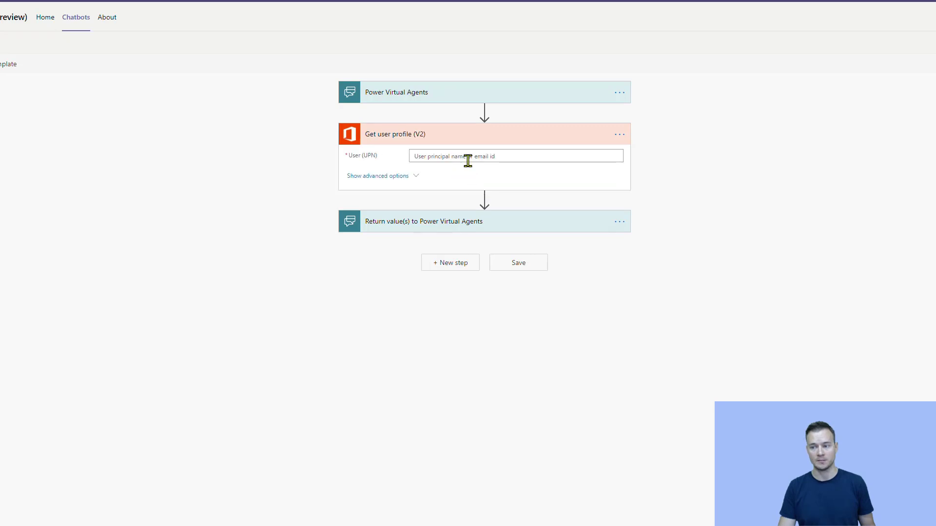
click(467, 156)
click(710, 244)
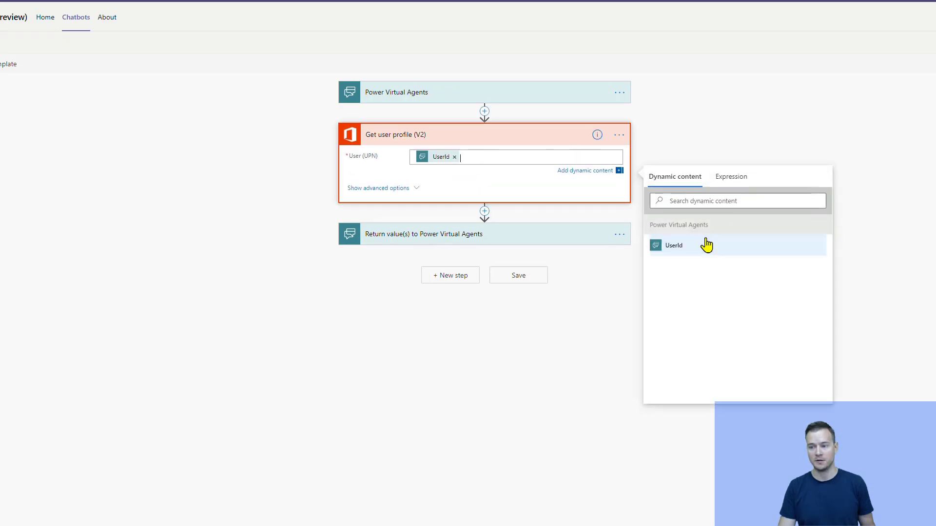
- Return the user's Mail as a Text output named Email and save the flow
click(516, 237)
click(409, 254)
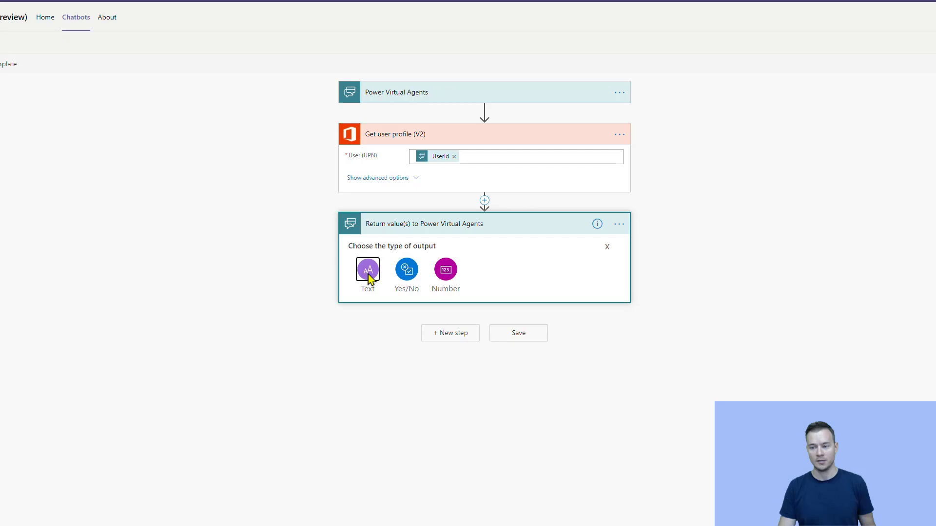
click(372, 271)
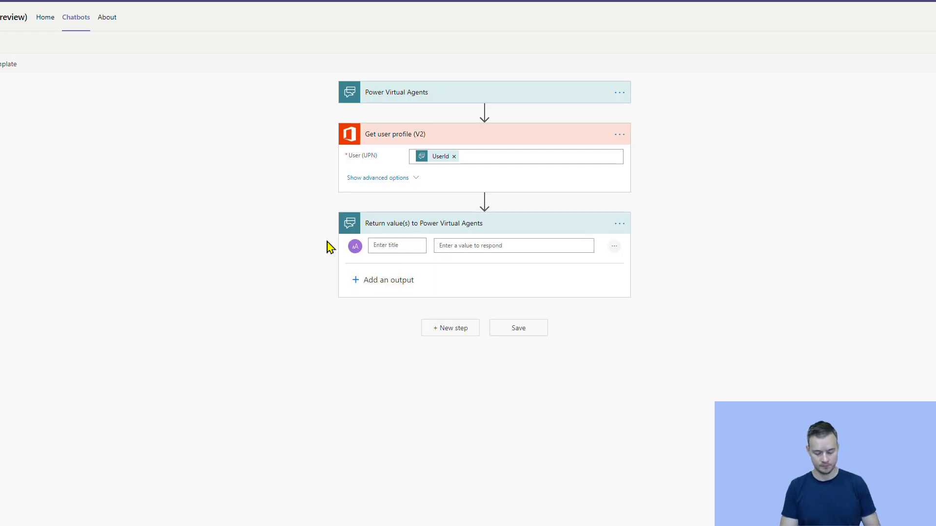
text(Email)
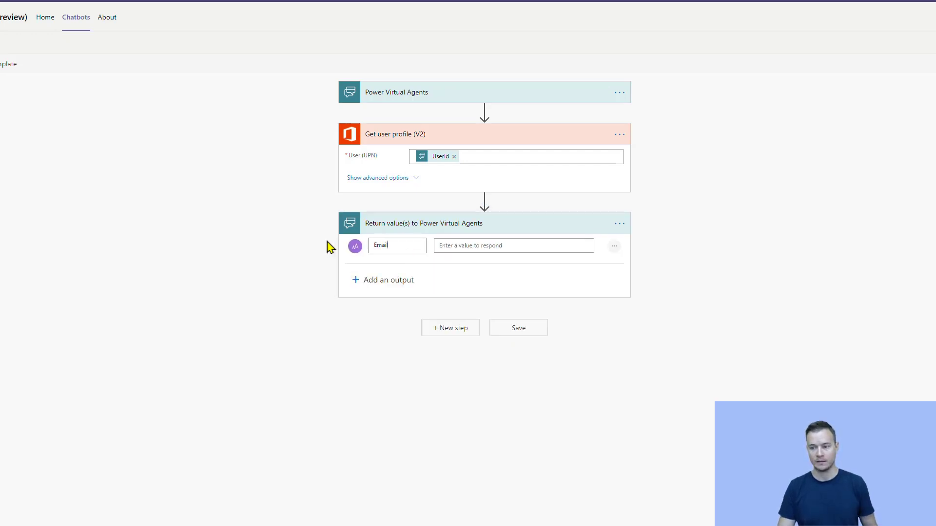
click(466, 244)
scroll(739, 424, down, 4)
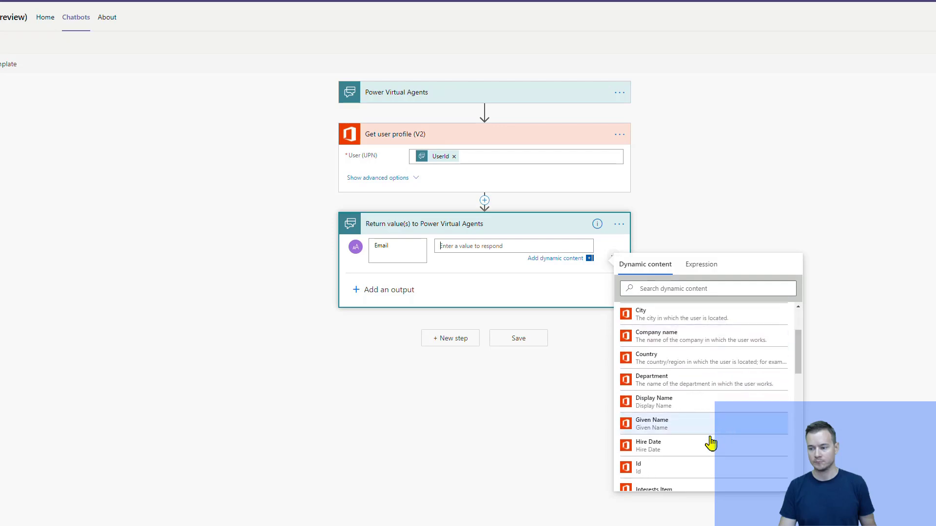
click(681, 439)
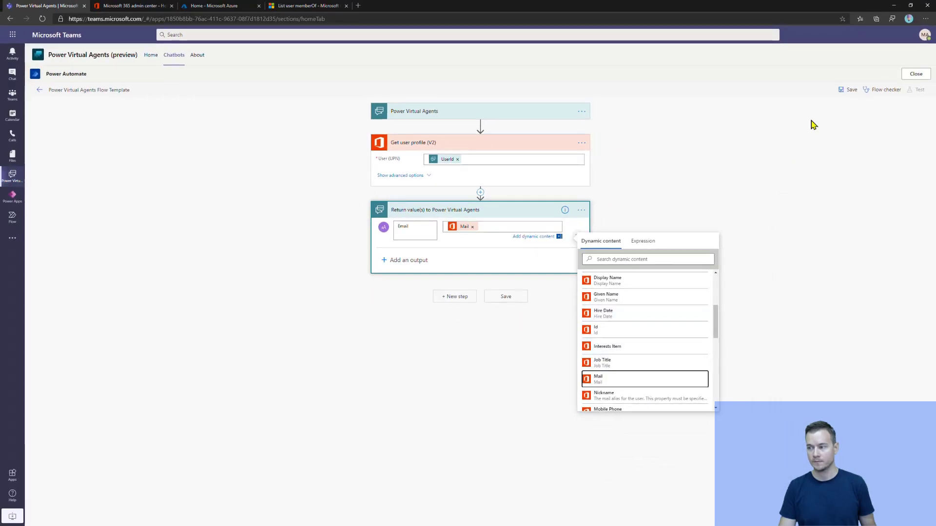
click(843, 91)
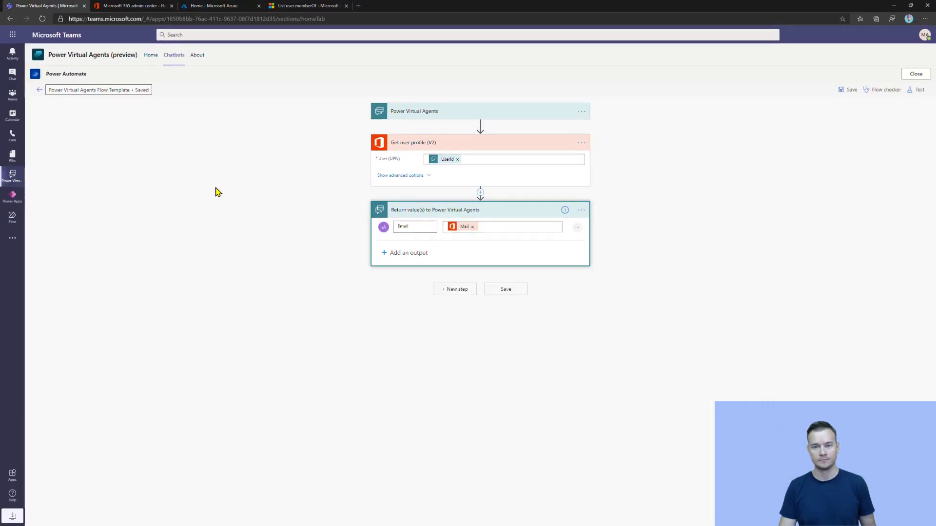
- Below the message, call the Power Virtual Agents Flow Template with bot.UserId as UserId
click(39, 92)
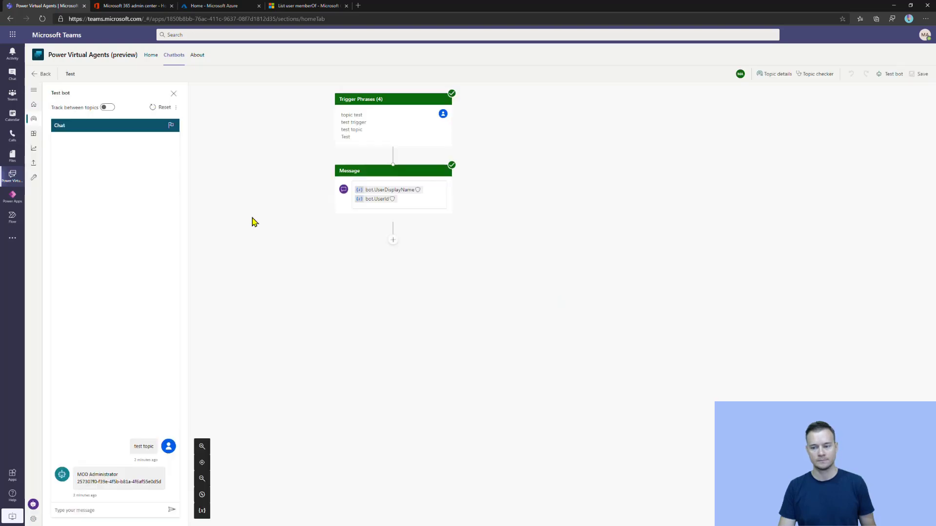
click(392, 234)
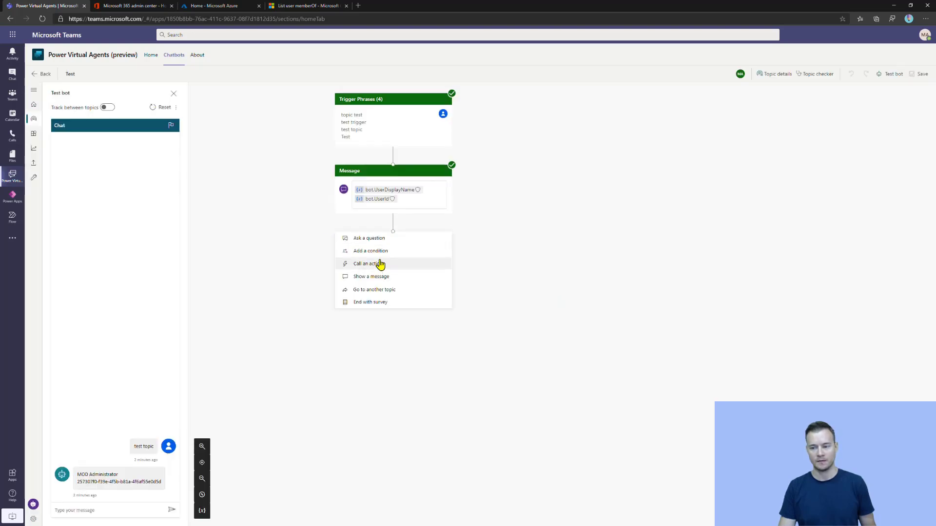
click(382, 264)
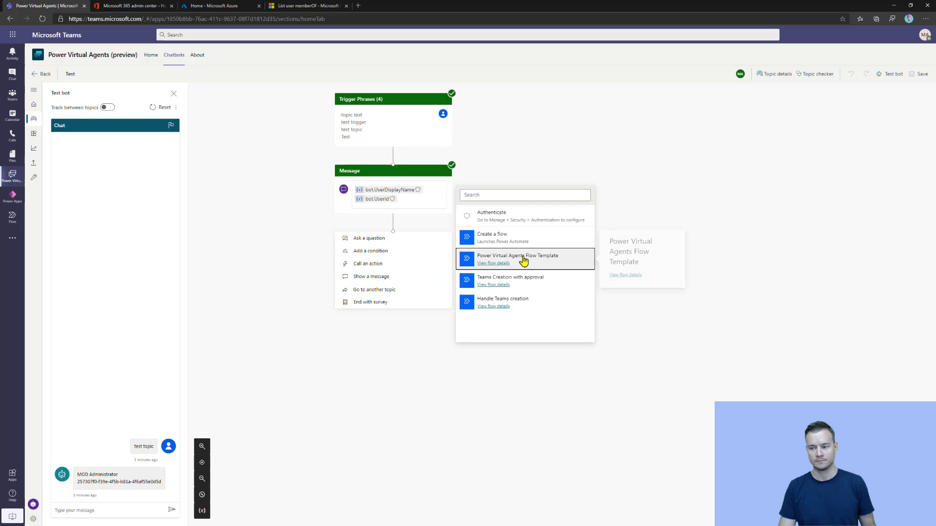
click(521, 261)
click(396, 286)
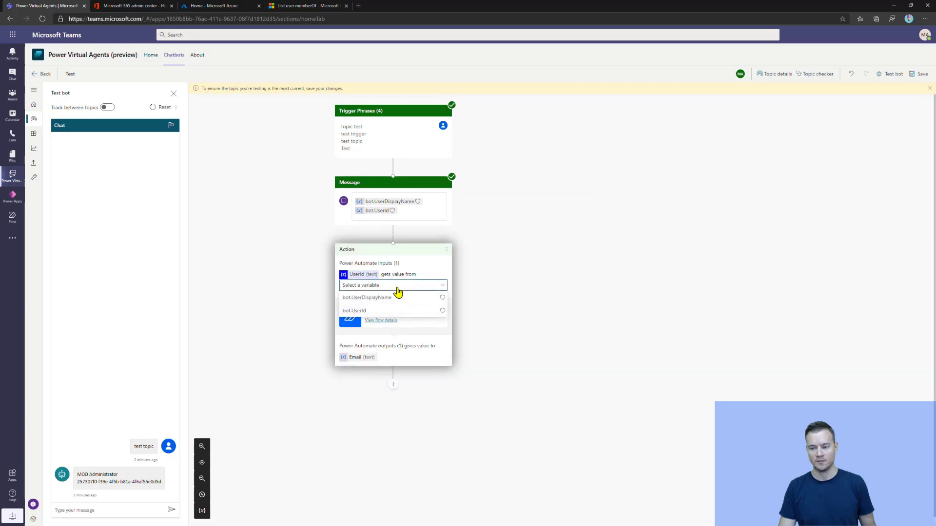
click(389, 314)
- Add a message node showing the returned Email variable and save the topic
click(392, 385)
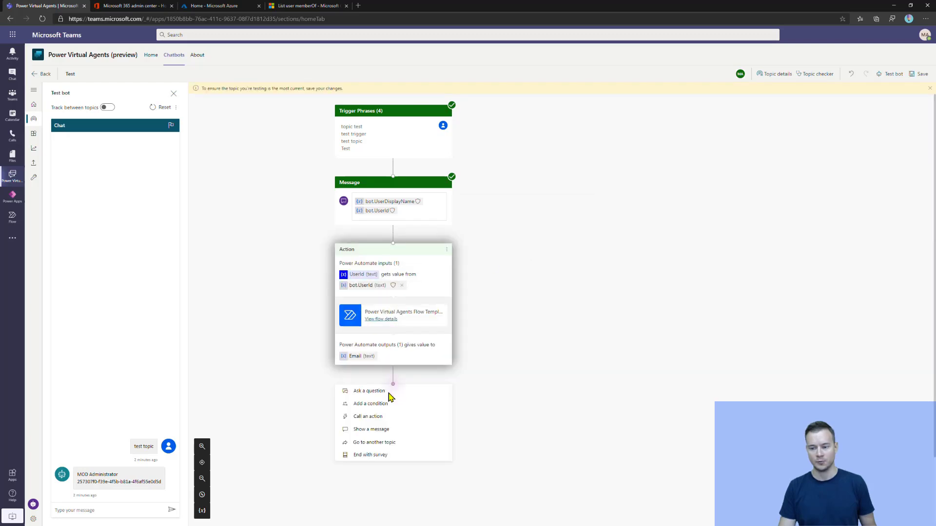
click(379, 429)
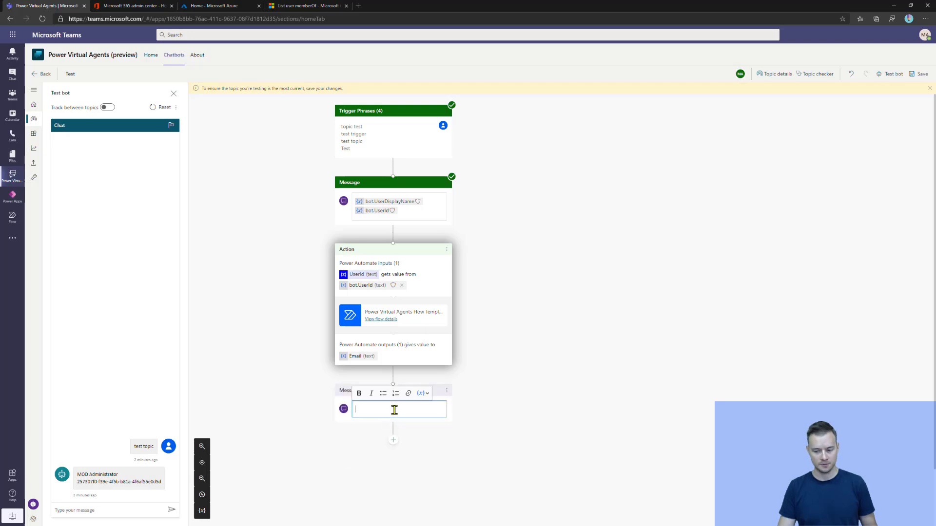
click(420, 394)
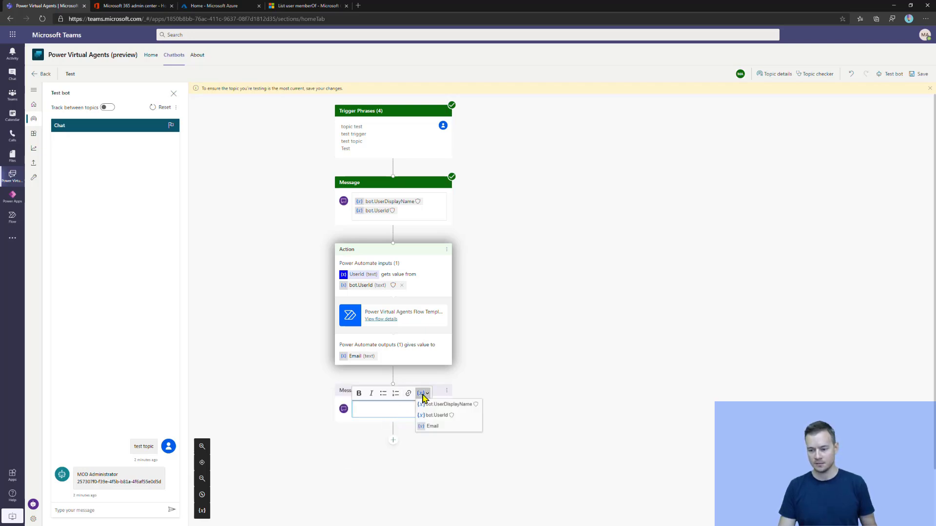
click(425, 427)
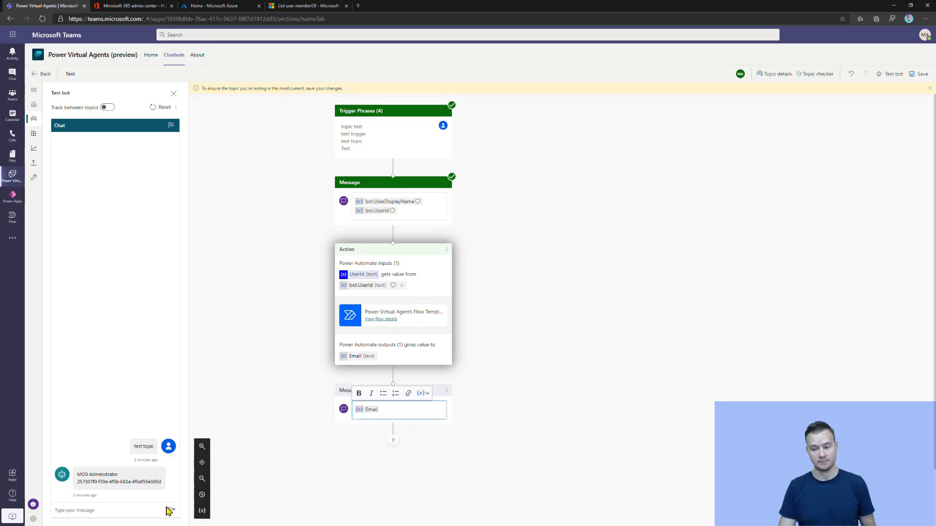
click(917, 75)
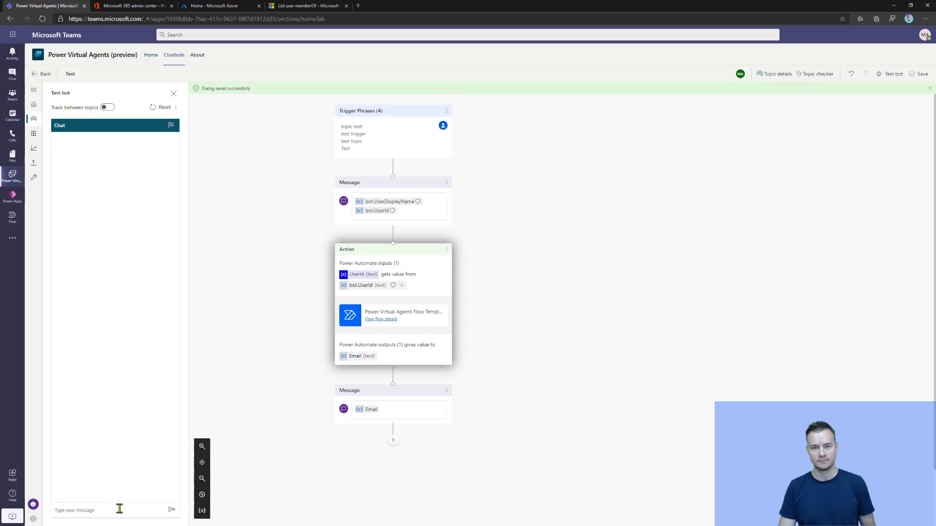
- Send 'test topic' in the test chat to get a reply that includes the user's email
text(test)
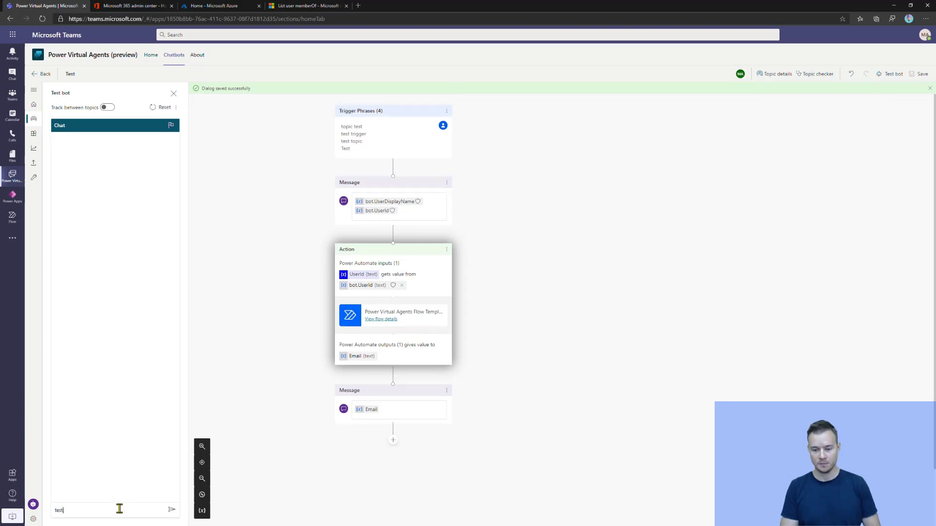
text( topic)
key(Return)
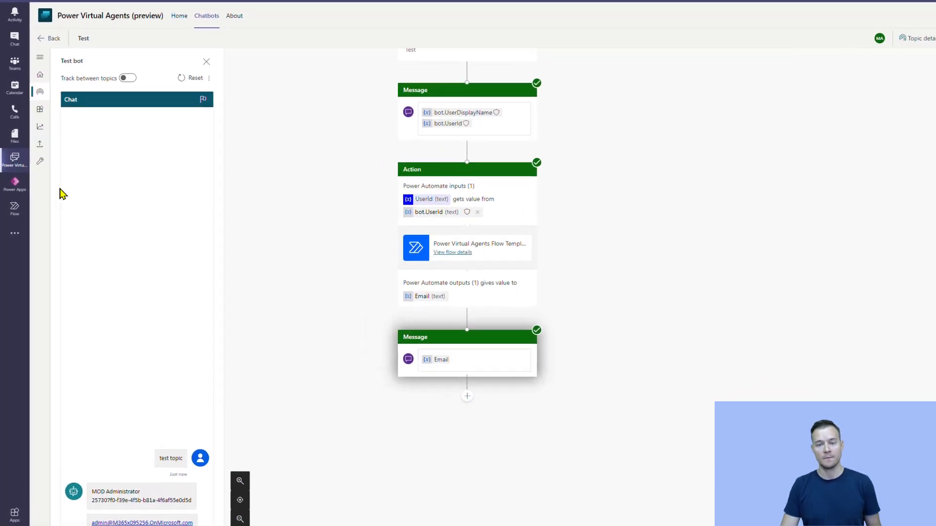
- Open the bot's Security settings and its Authentication panel
mouse_move(42, 164)
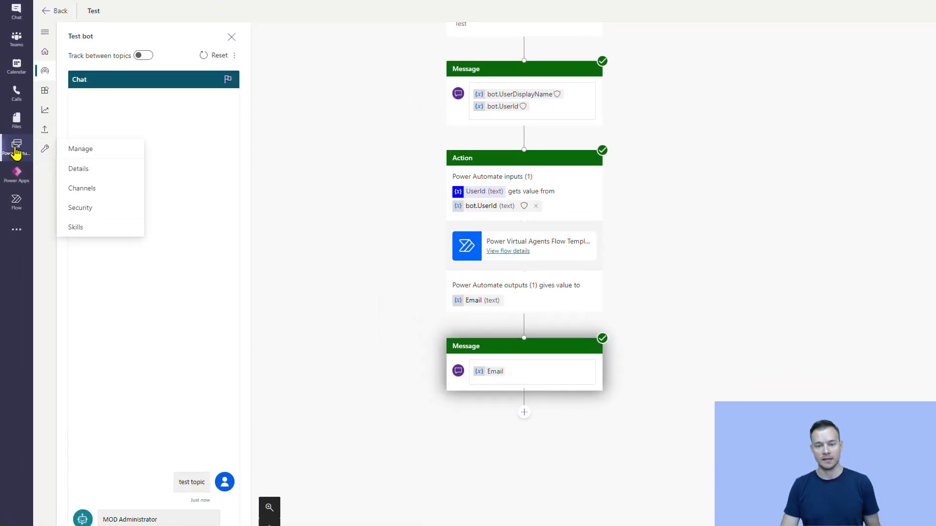
click(92, 209)
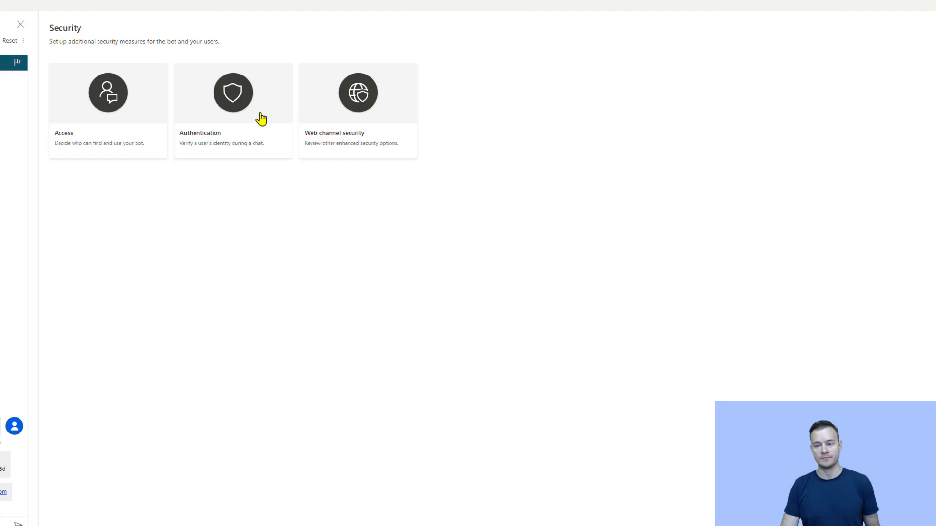
click(229, 120)
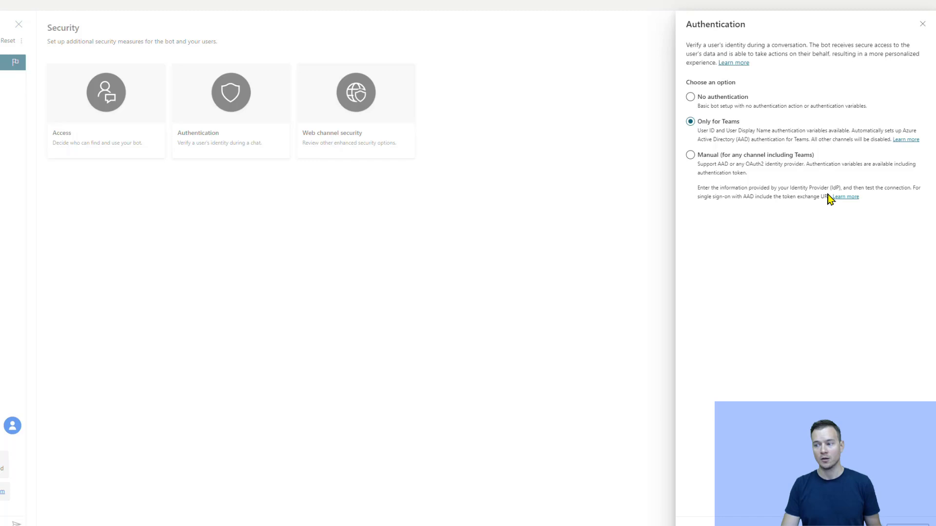
- Set authentication to Manual (for any channel including Teams), keeping Azure Active Directory v2 as service provider
click(714, 158)
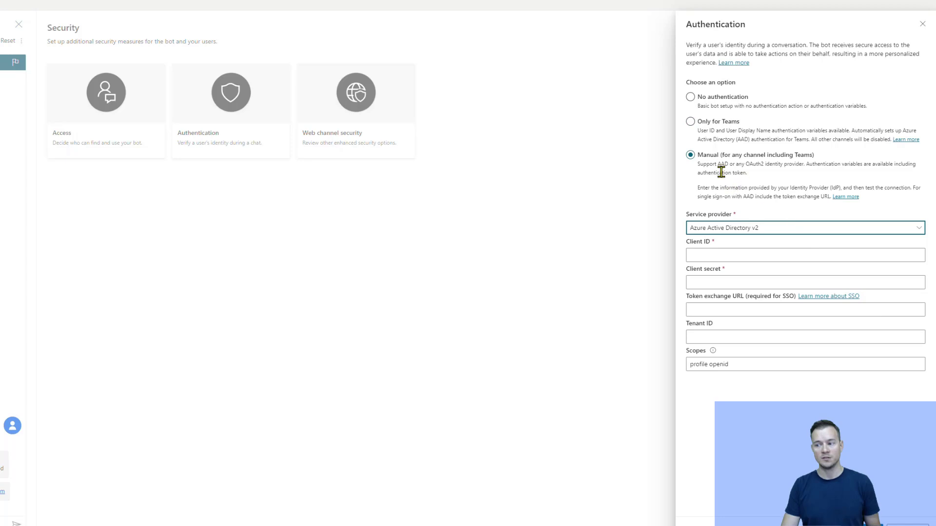
click(818, 235)
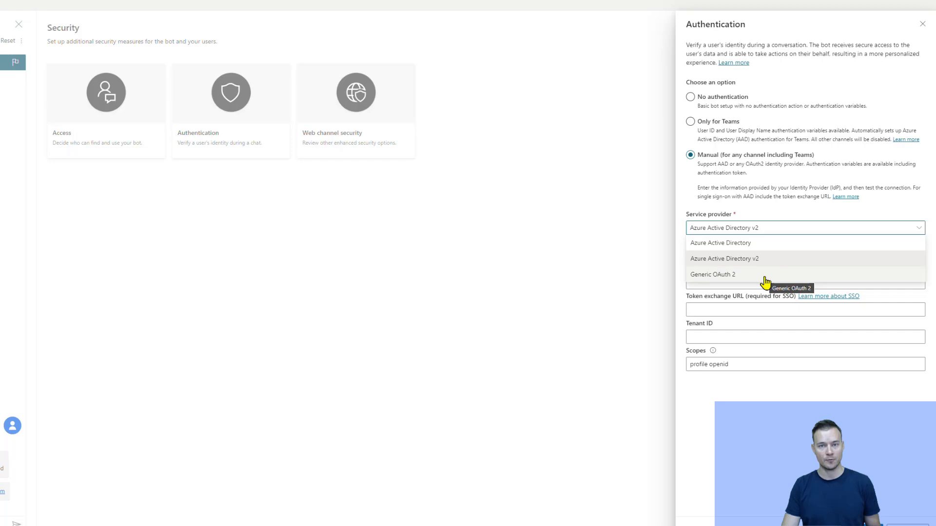
click(803, 218)
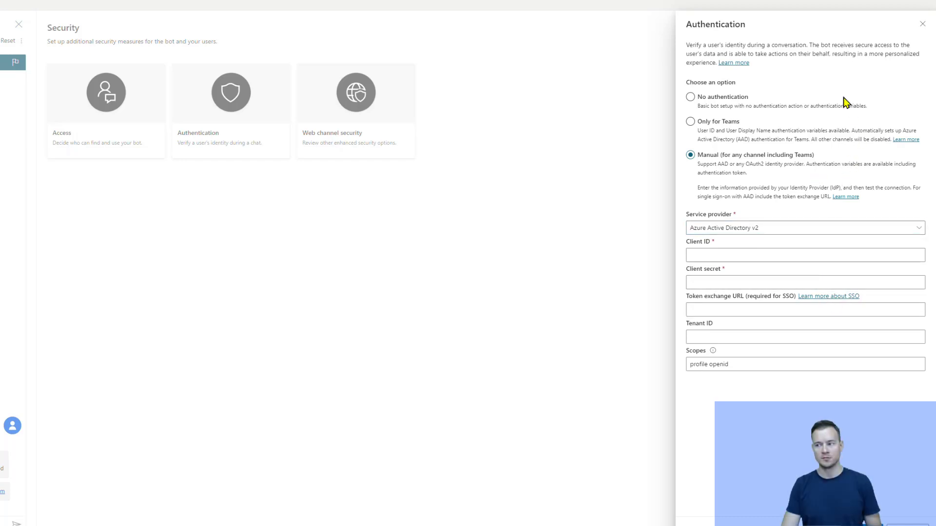
- Read the end-user authentication docs, then return to the bot's Authentication panel Client ID field
click(740, 64)
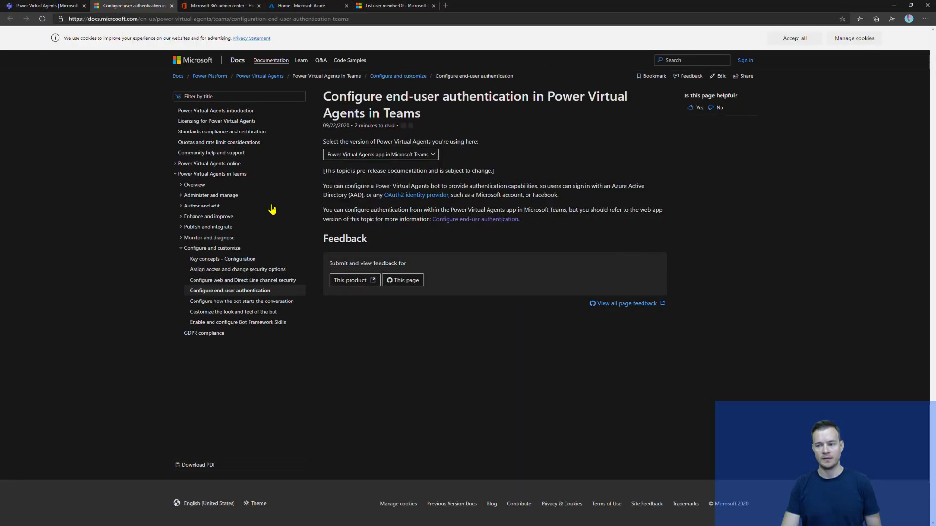
click(471, 220)
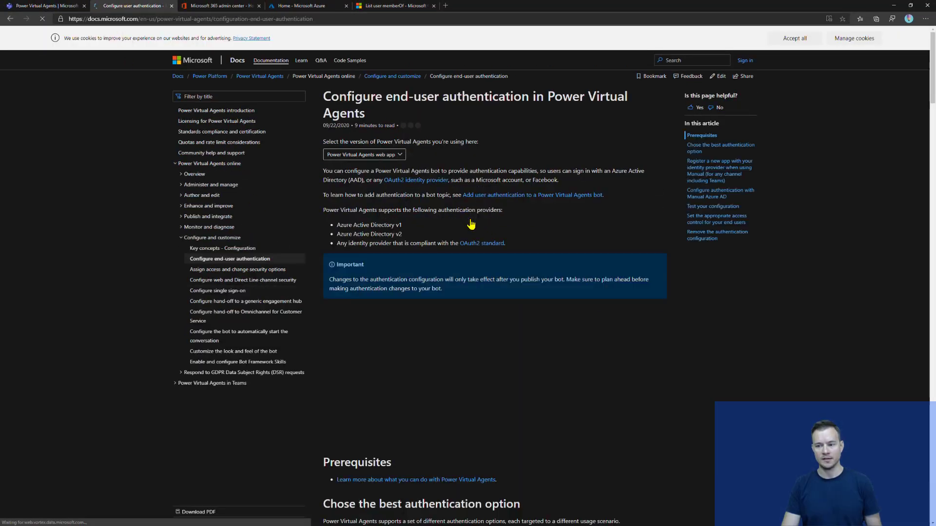
scroll(604, 330, down, 10)
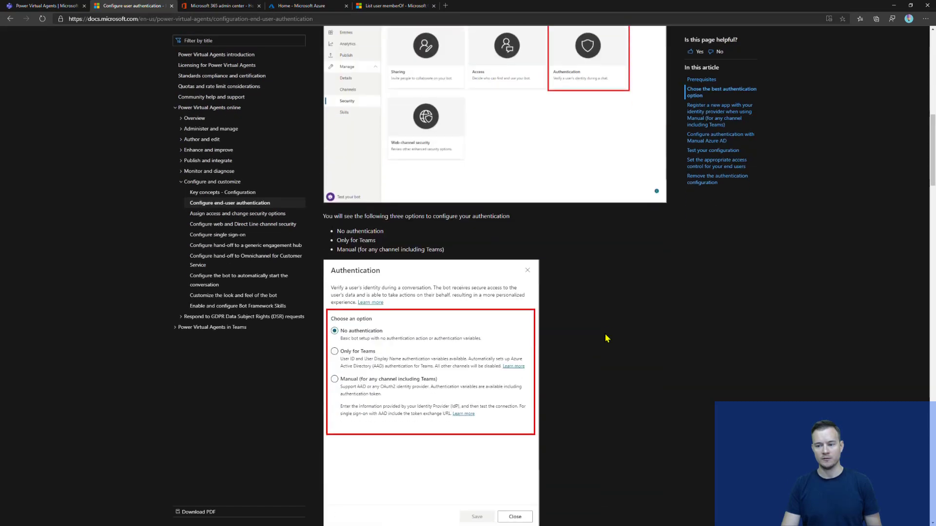
scroll(604, 333, down, 10)
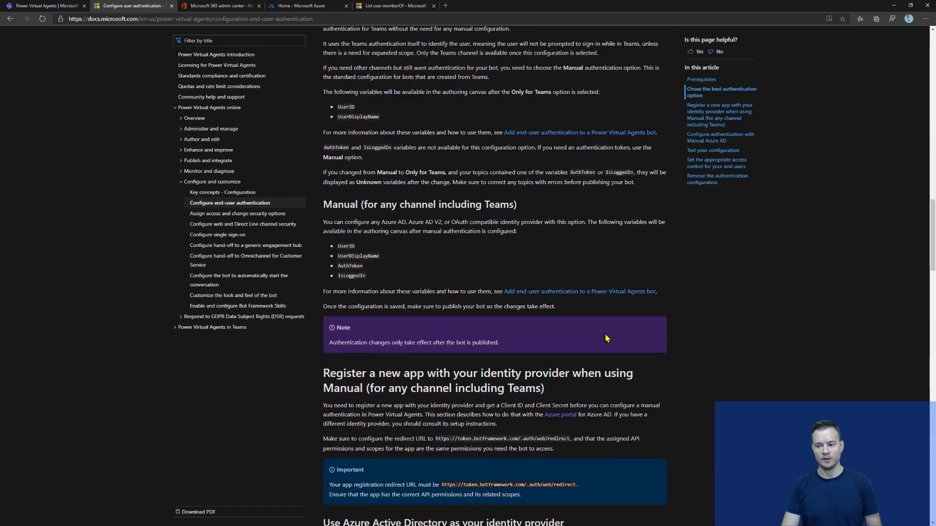
scroll(604, 333, down, 7)
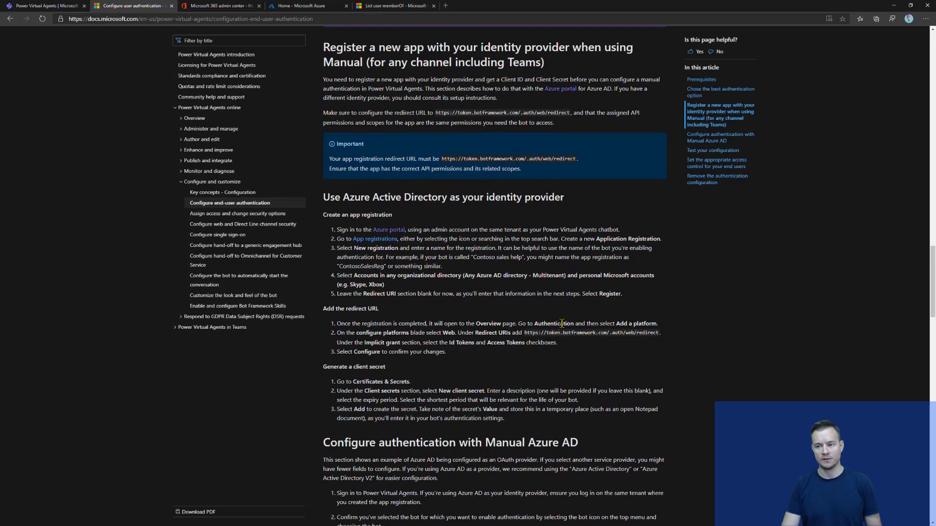
click(63, 11)
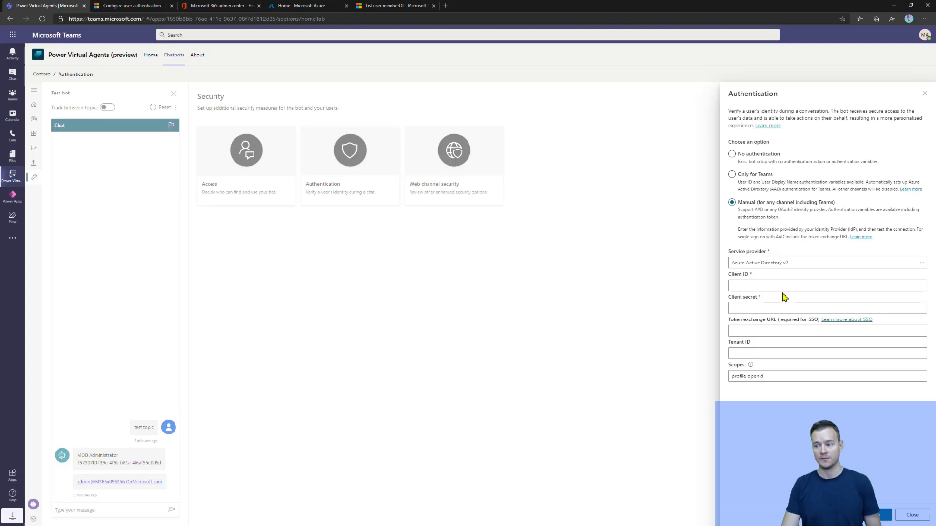
click(783, 285)
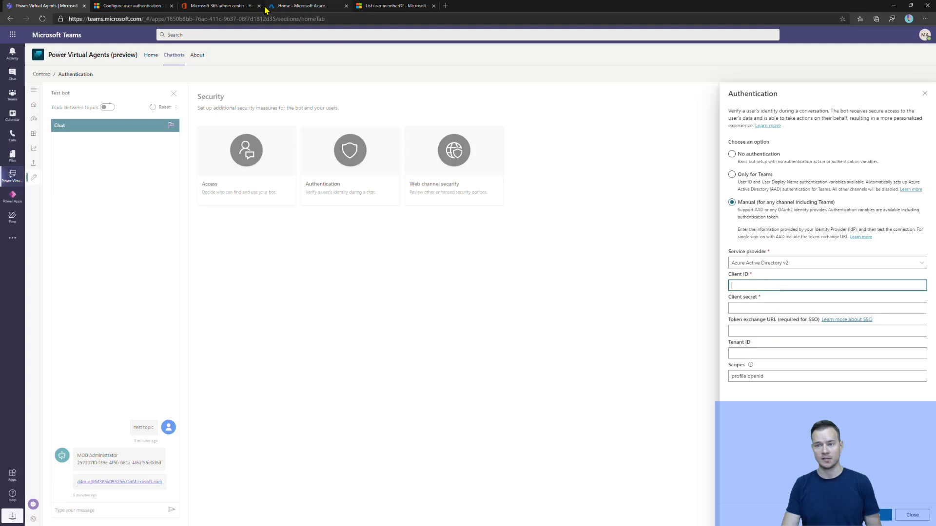
- Start a new Azure AD app registration named Bot Auth
click(278, 7)
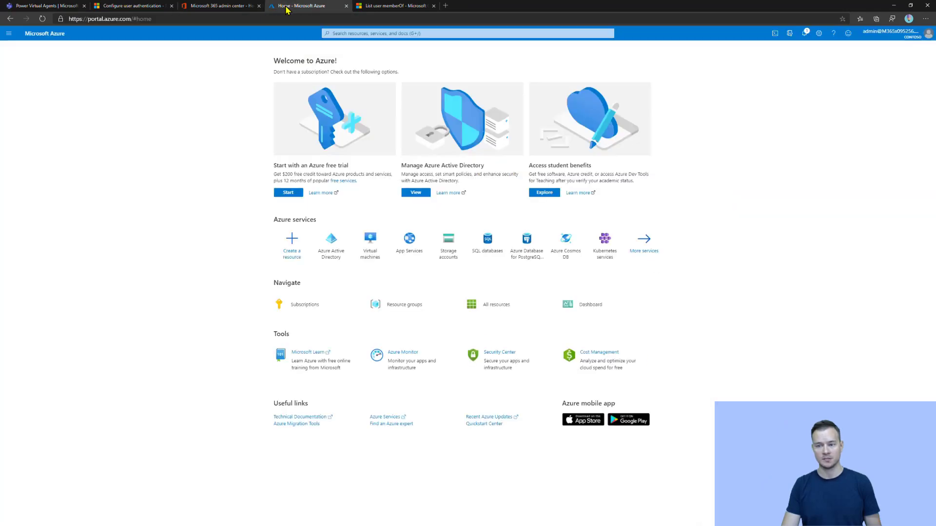
click(334, 246)
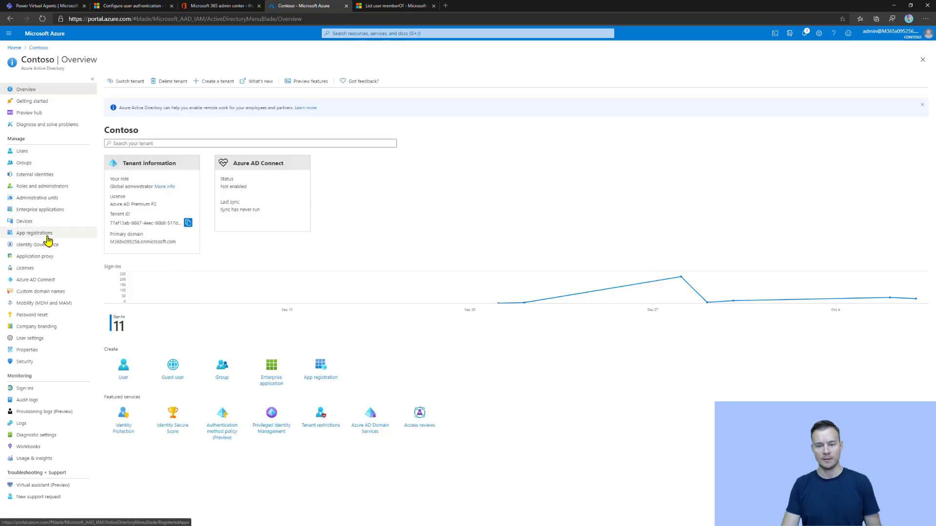
click(47, 234)
click(142, 84)
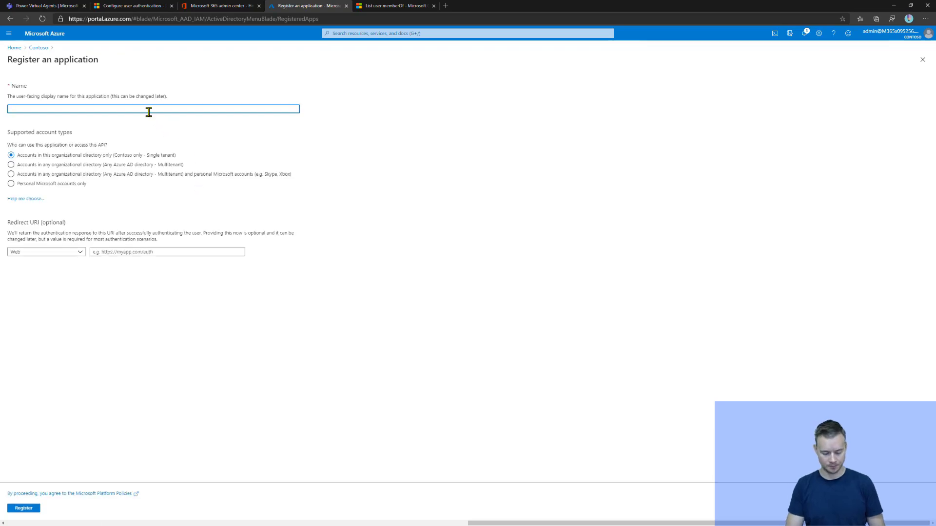
text(Bot Auth)
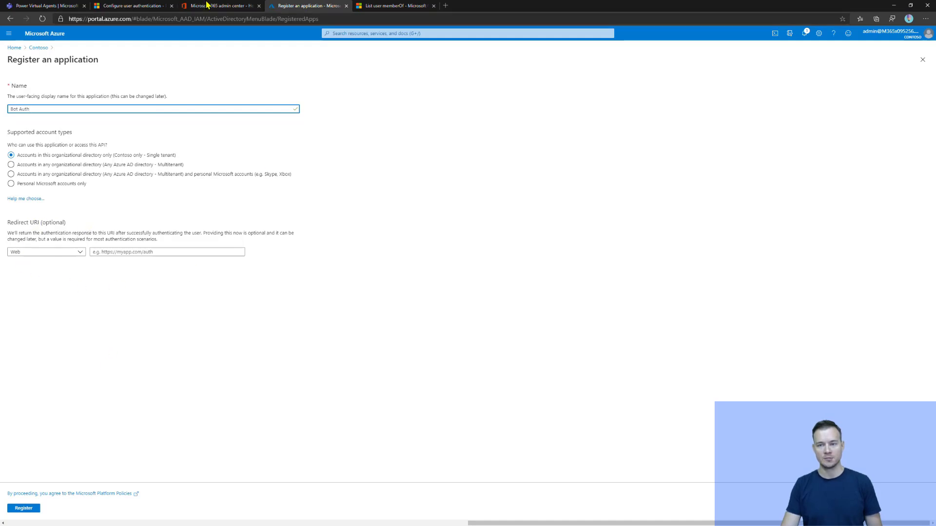
- Set the Web redirect URI to the docs' Bot Framework redirect URL and register the app
click(139, 5)
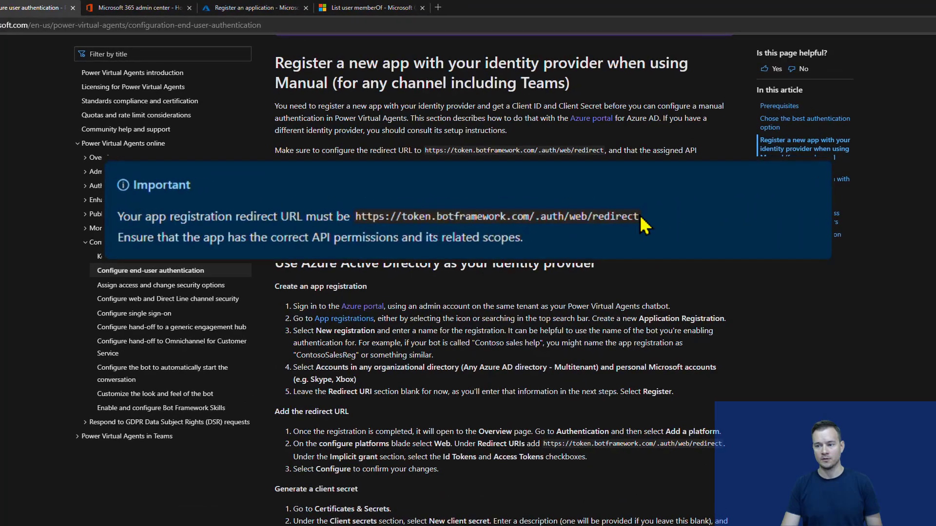
drag(615, 212, 434, 215)
key(ctrl+c)
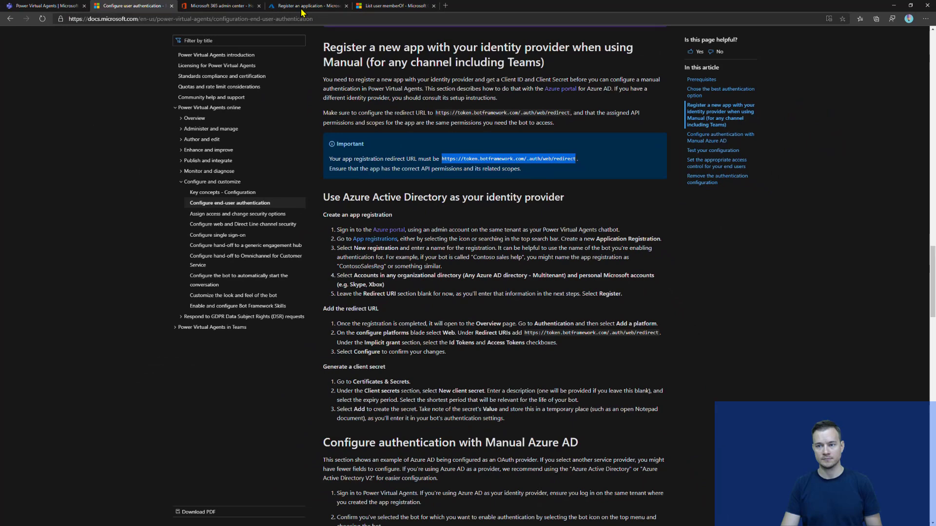
click(302, 6)
click(100, 252)
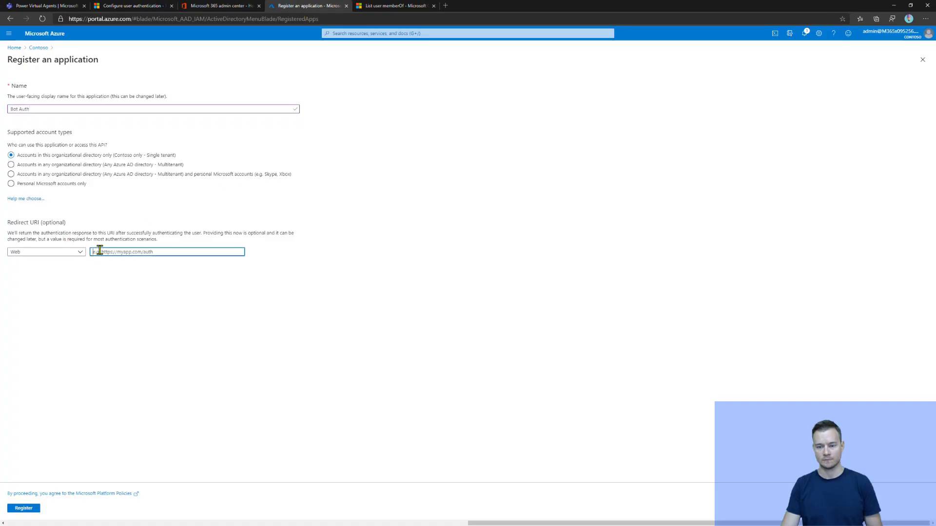
key(ctrl+v)
click(32, 509)
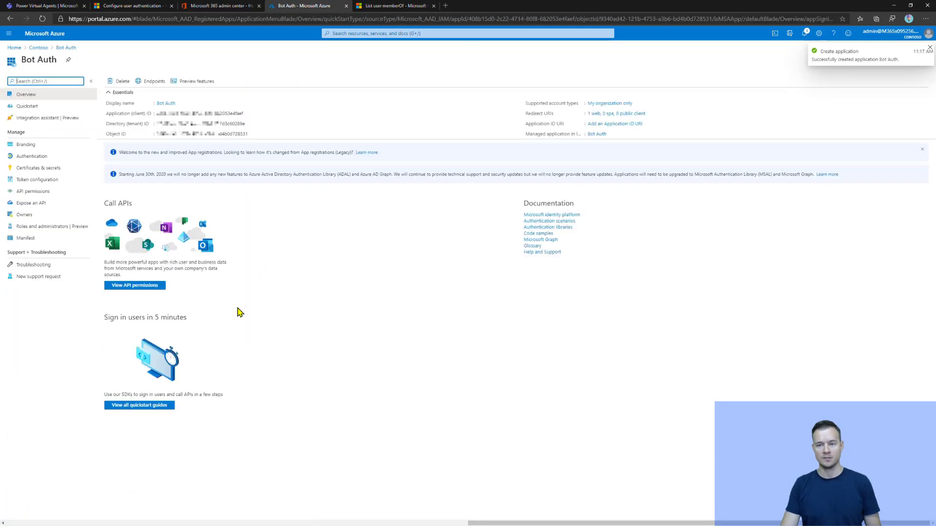
- Copy Bot Auth's Application (client) ID into the bot's Client ID field
click(248, 113)
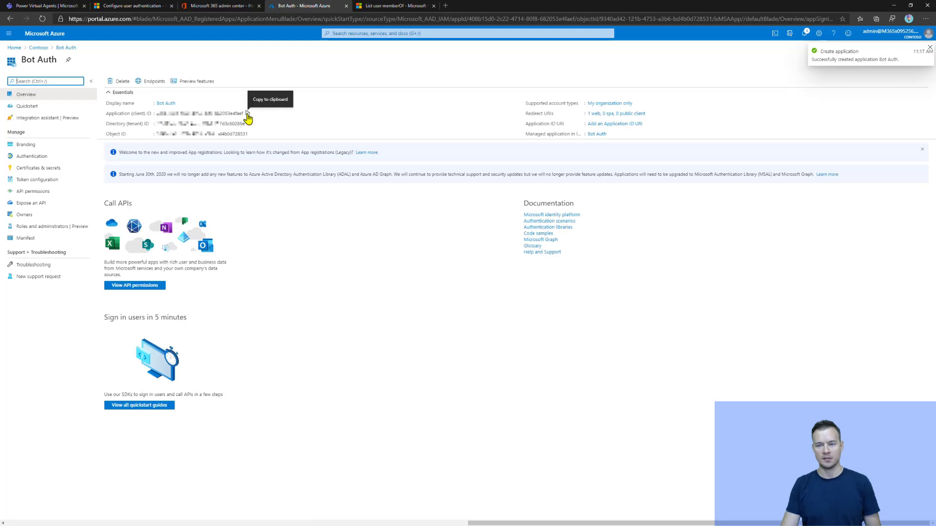
click(46, 5)
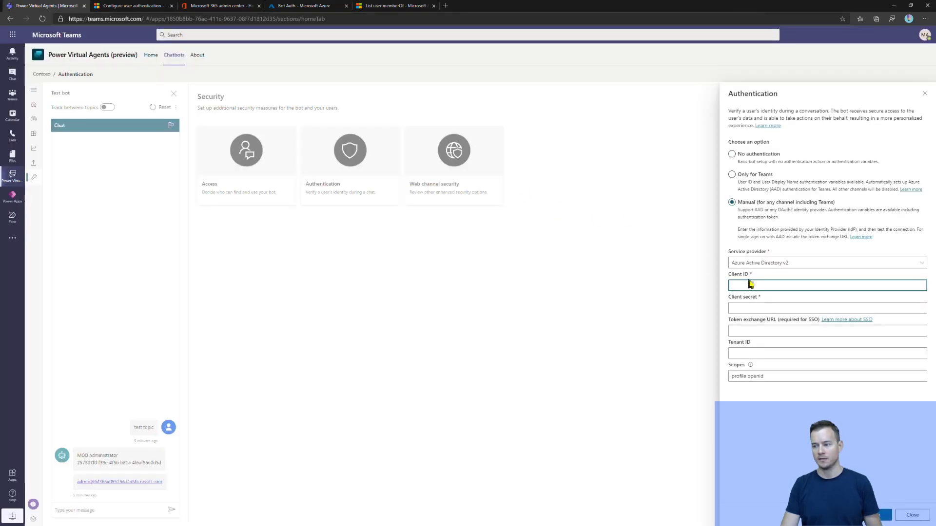
key(ctrl+v)
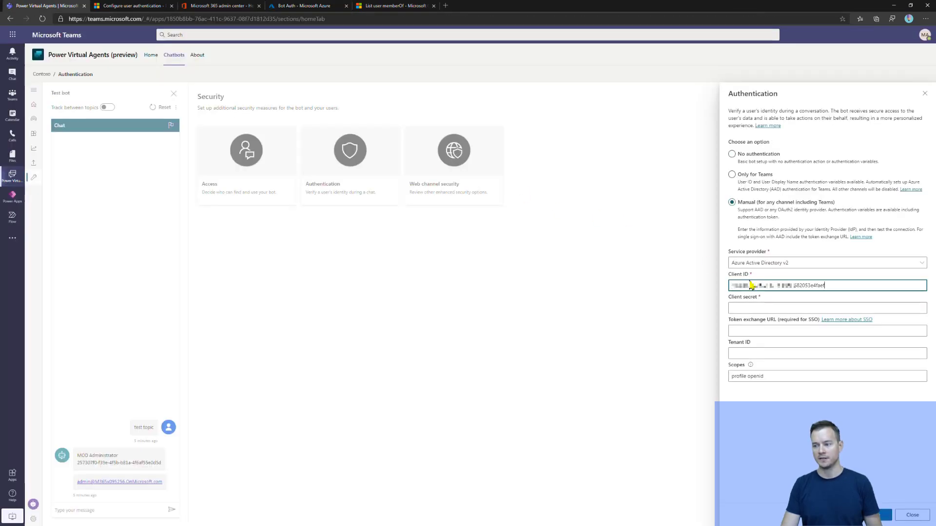
- Create client secret 'Auth' for Bot Auth and paste its value into the bot's Client secret
click(302, 7)
click(66, 170)
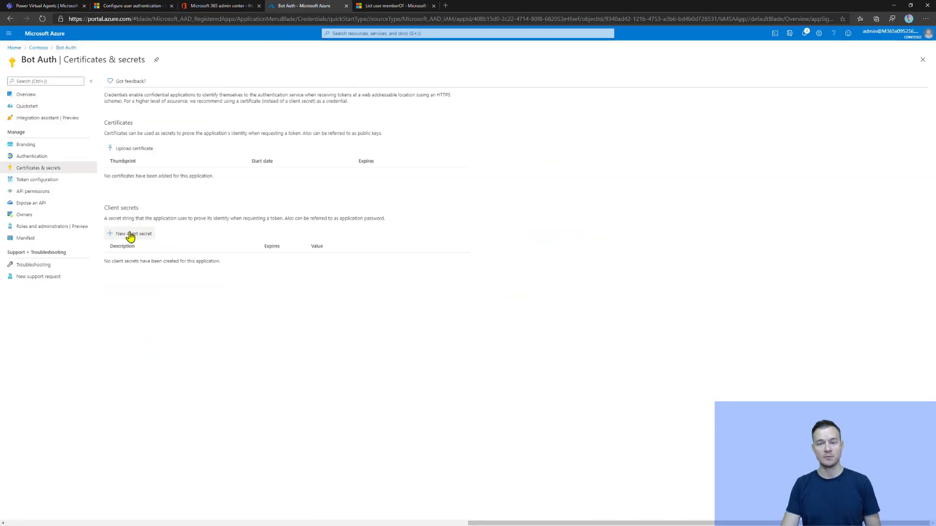
click(130, 234)
text(Auth)
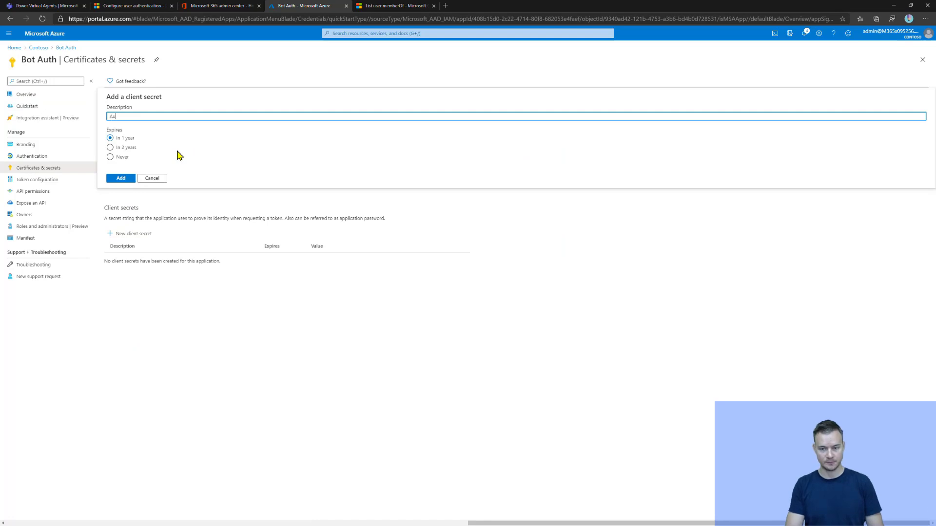
click(120, 179)
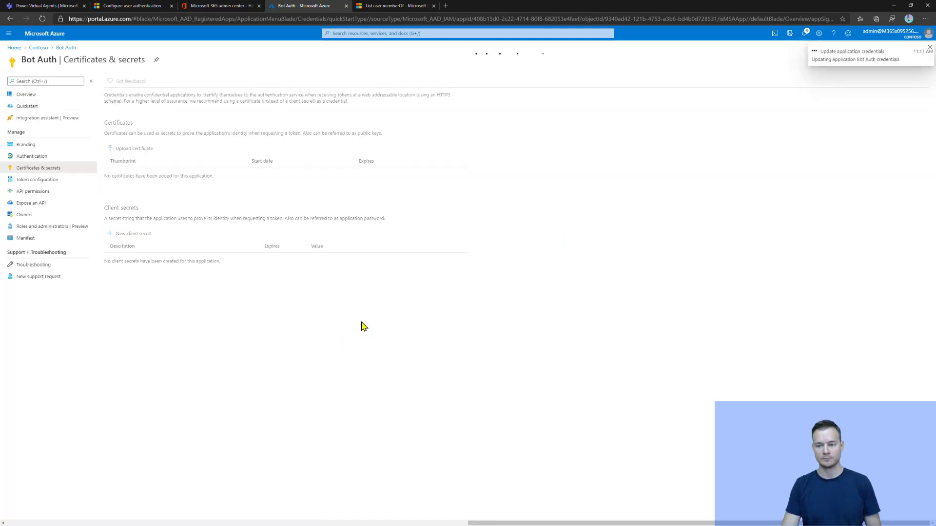
click(455, 277)
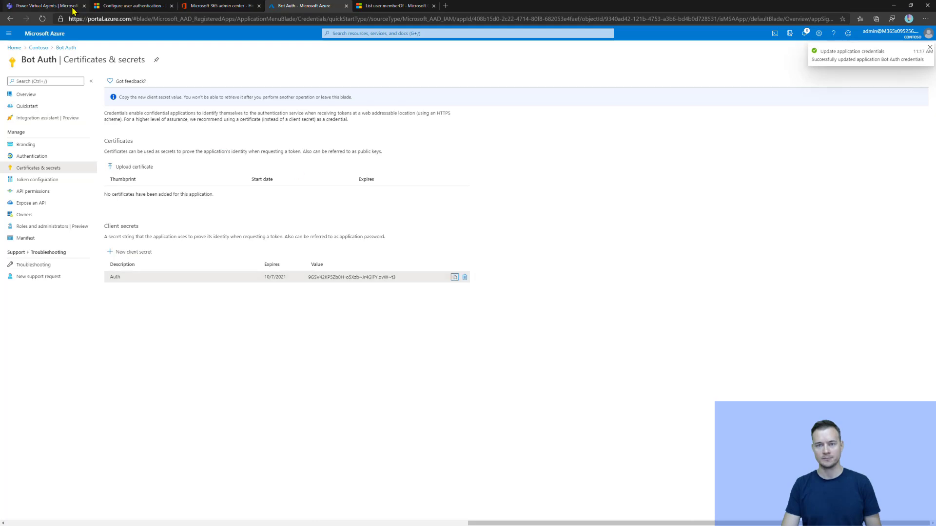
click(46, 6)
click(775, 306)
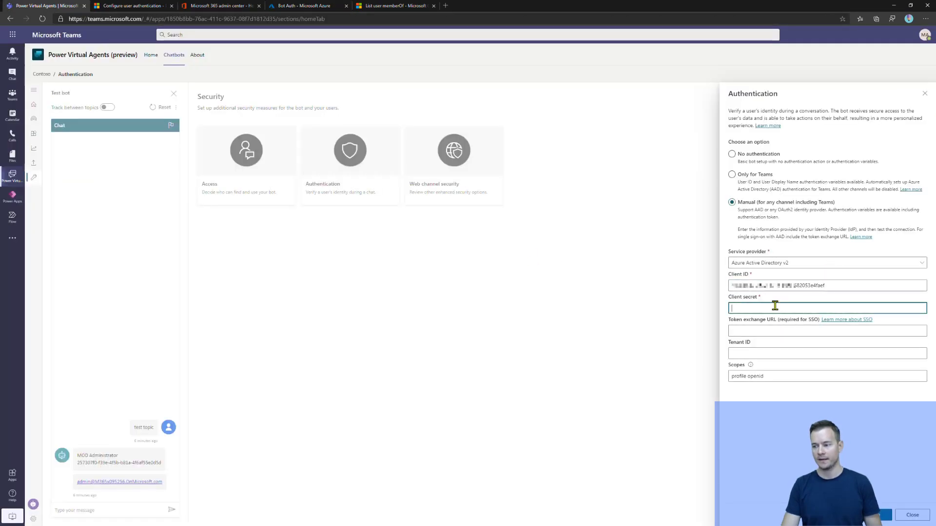
key(ctrl+v)
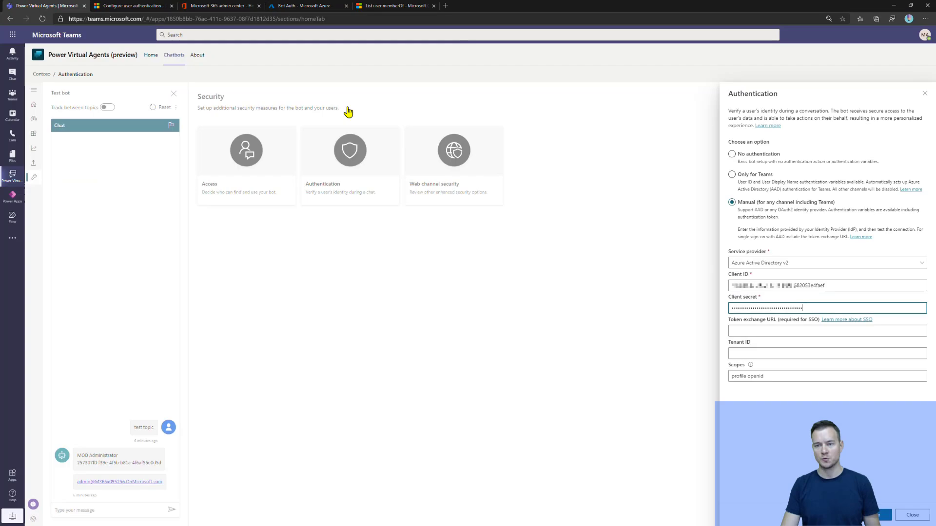
click(132, 7)
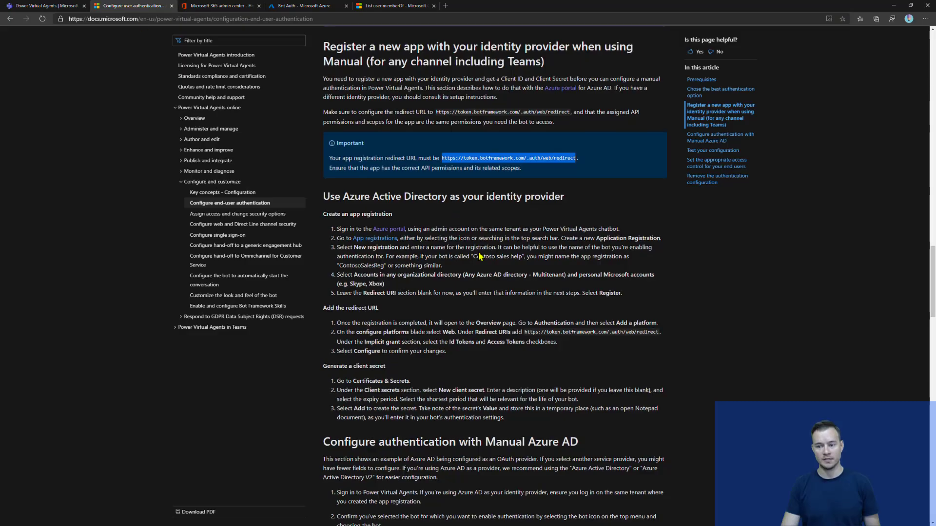
scroll(473, 243, down, 10)
scroll(480, 257, down, 4)
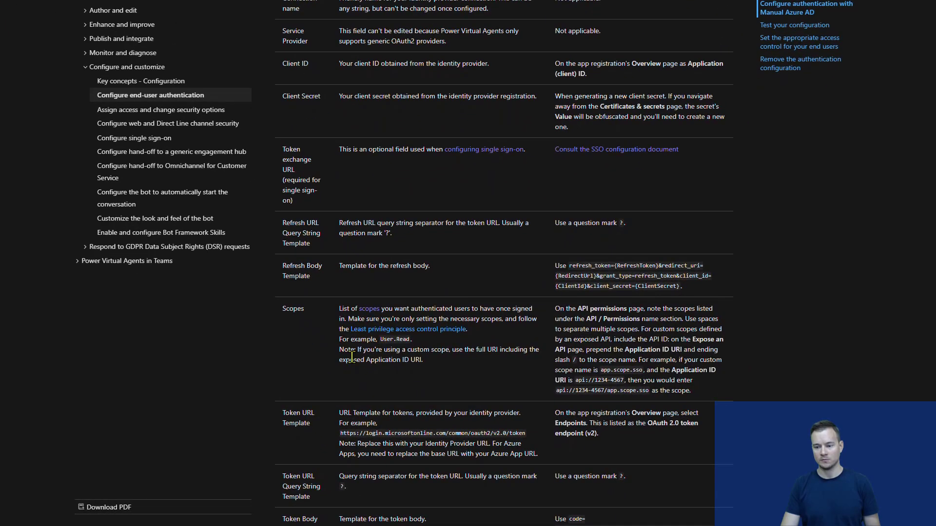
scroll(367, 385, down, 3)
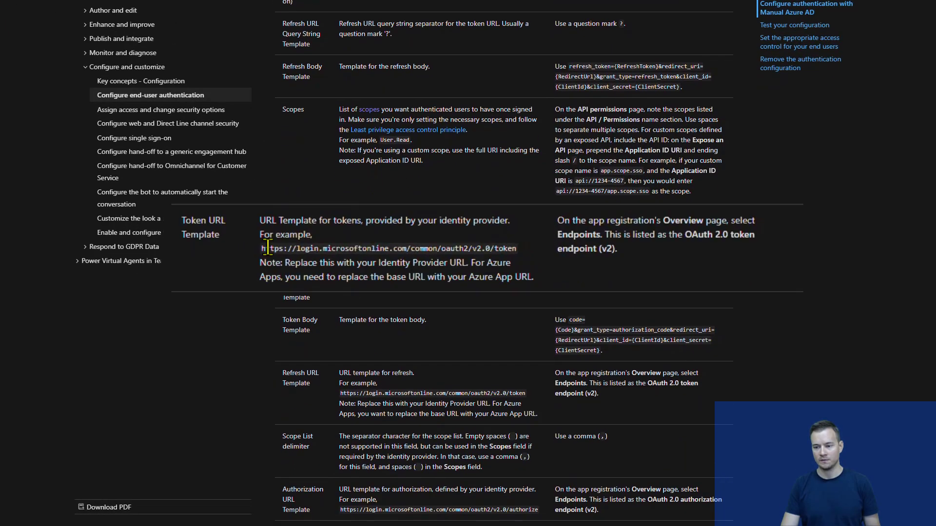
drag(340, 233, 505, 233)
drag(473, 260, 508, 263)
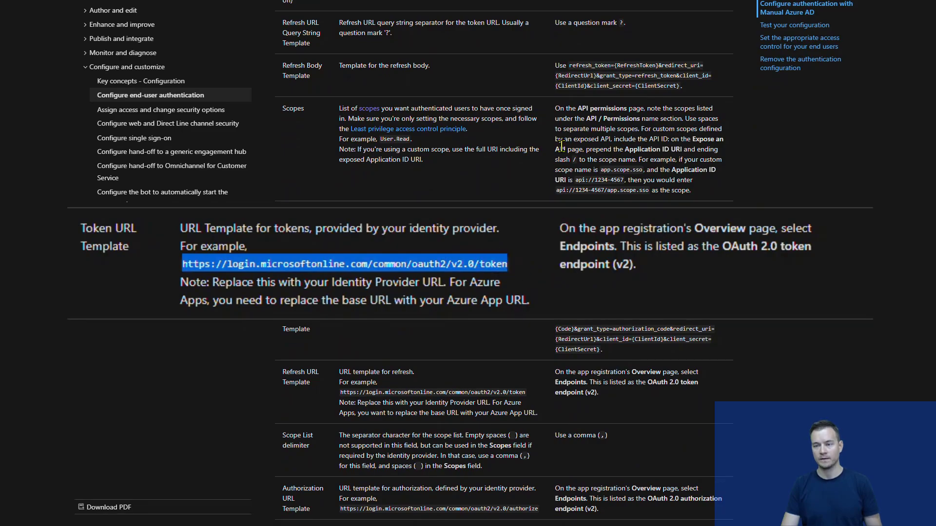
click(47, 7)
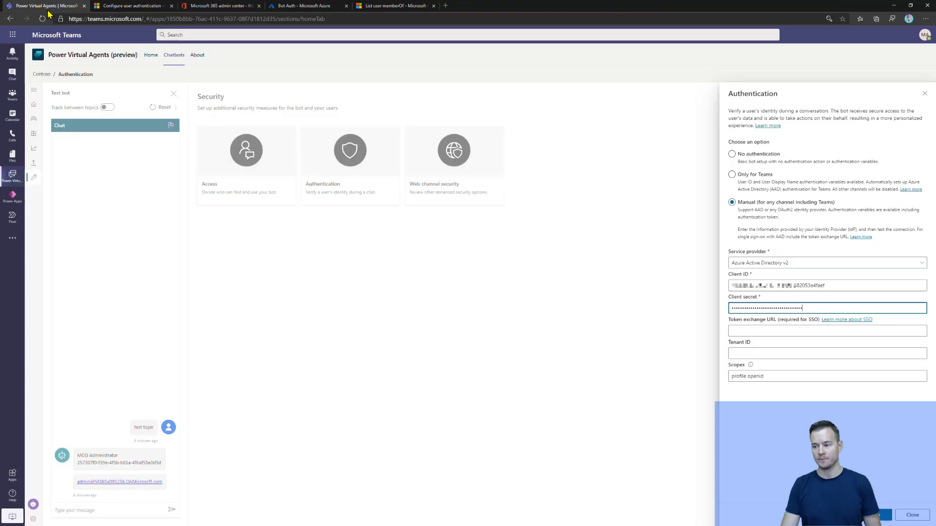
- Paste Bot Auth's Directory (tenant) ID from the Azure Overview into the bot's Tenant ID
click(744, 331)
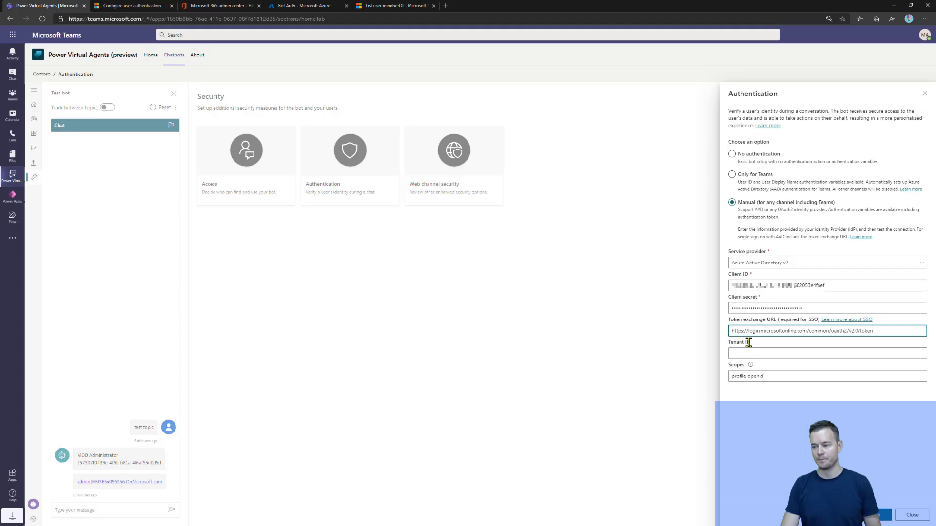
click(754, 352)
click(286, 7)
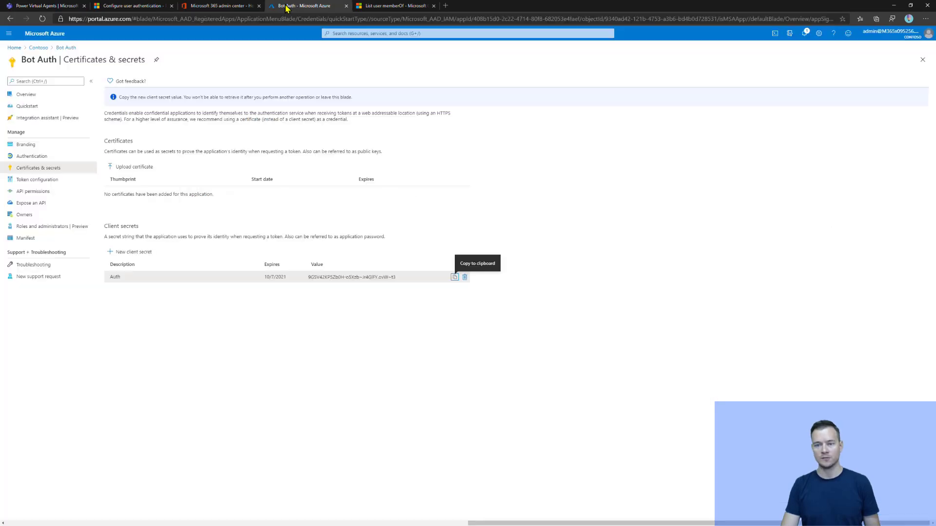
click(33, 99)
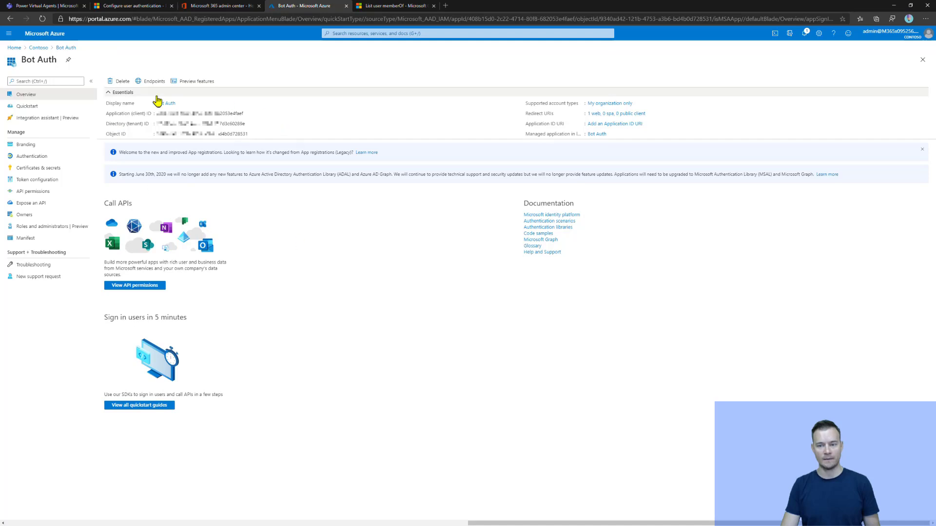
click(250, 124)
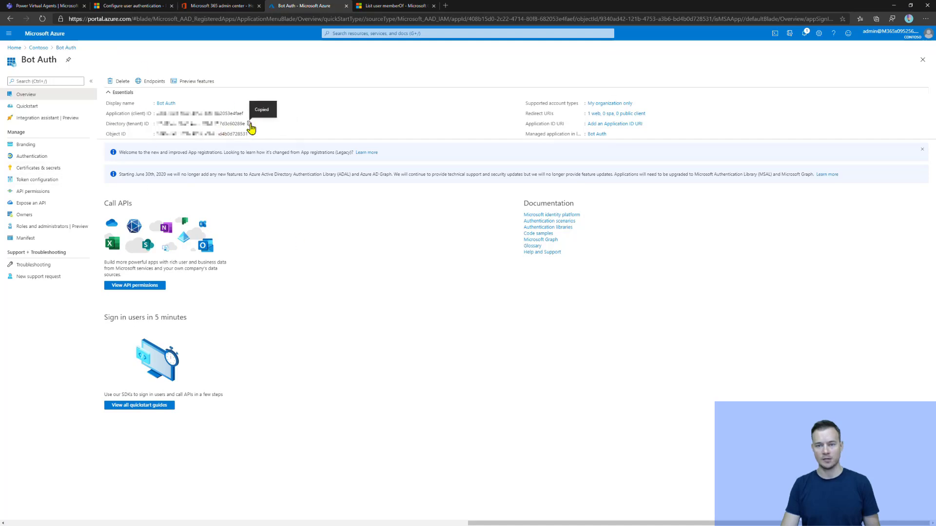
click(46, 6)
key(ctrl+v)
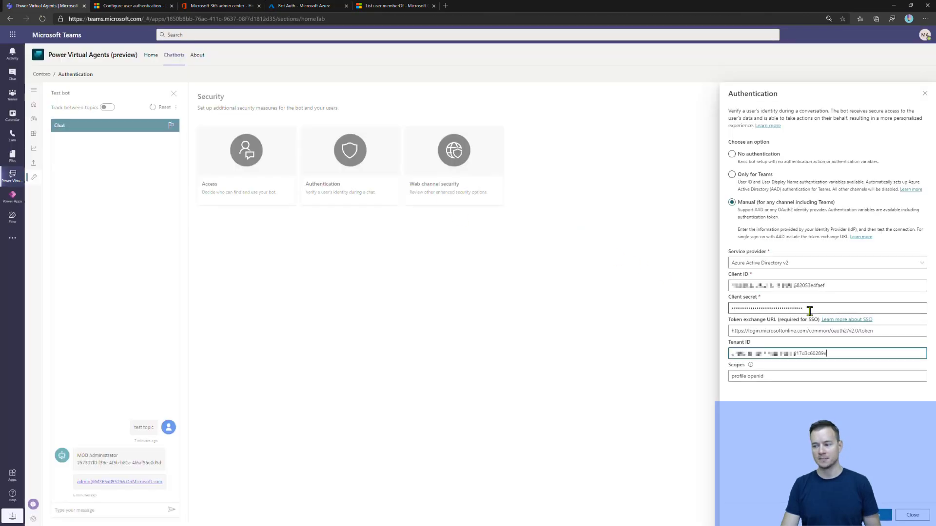
click(797, 378)
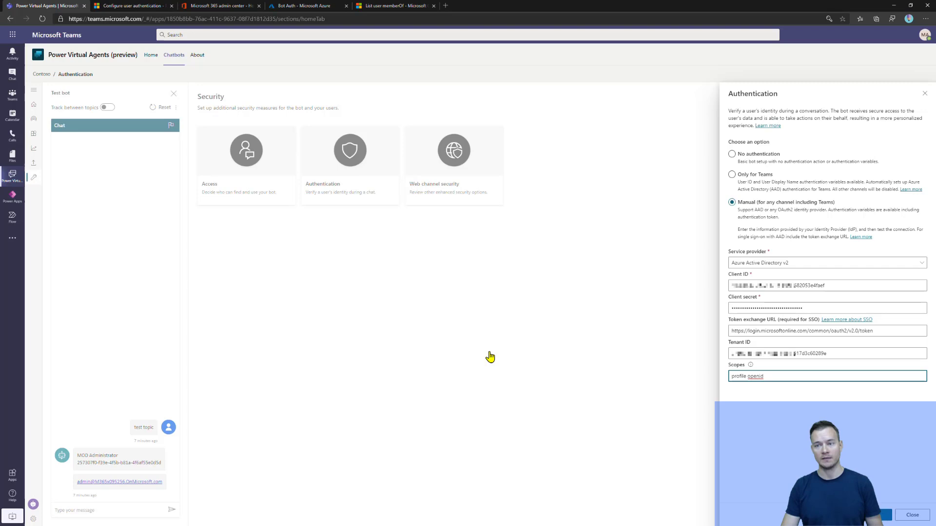
- Add the delegated Microsoft Graph permission openid to Bot Auth's API permissions
click(312, 6)
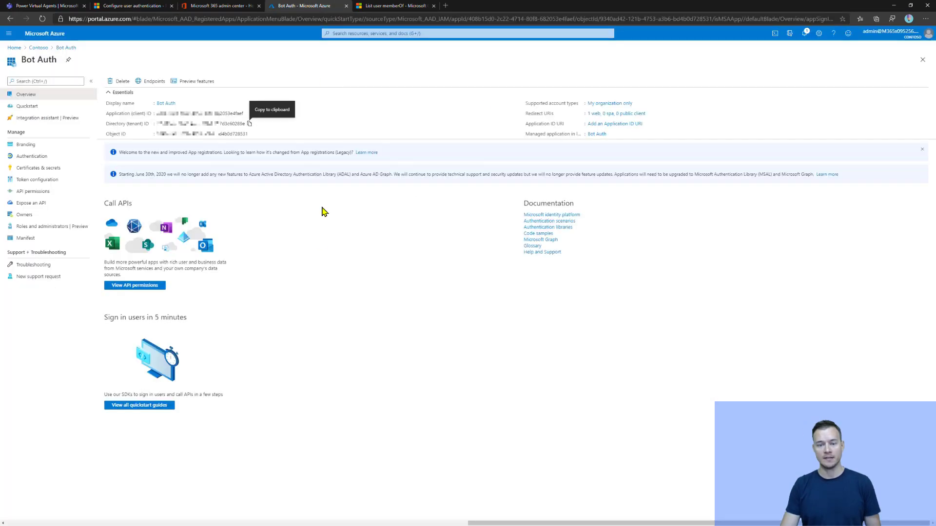
click(46, 191)
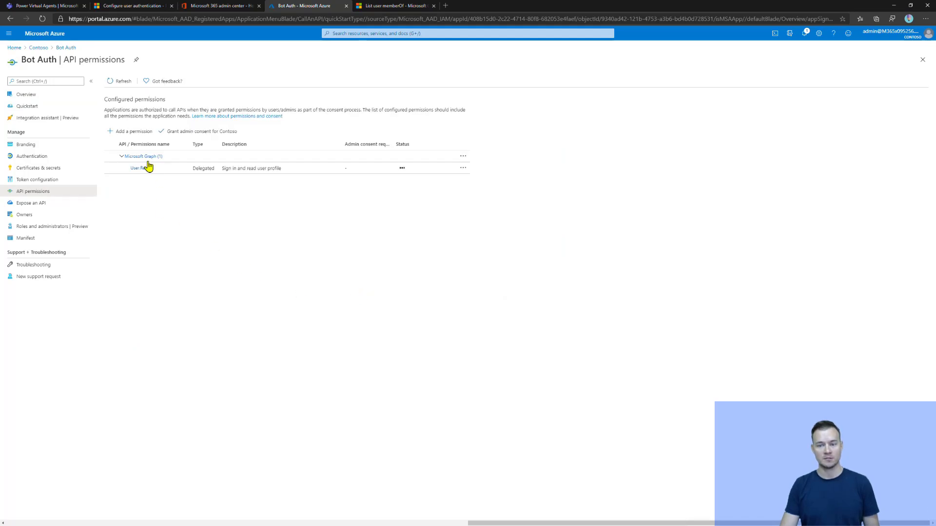
click(125, 138)
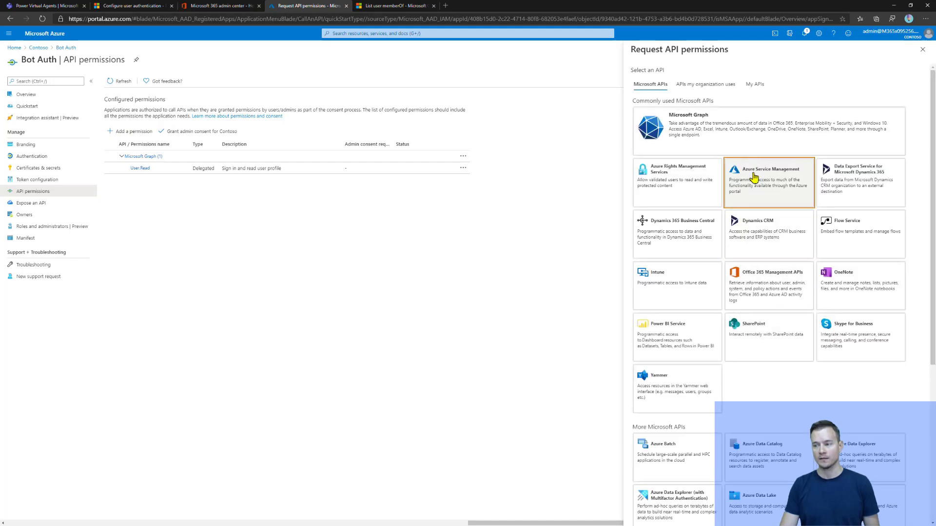
click(722, 131)
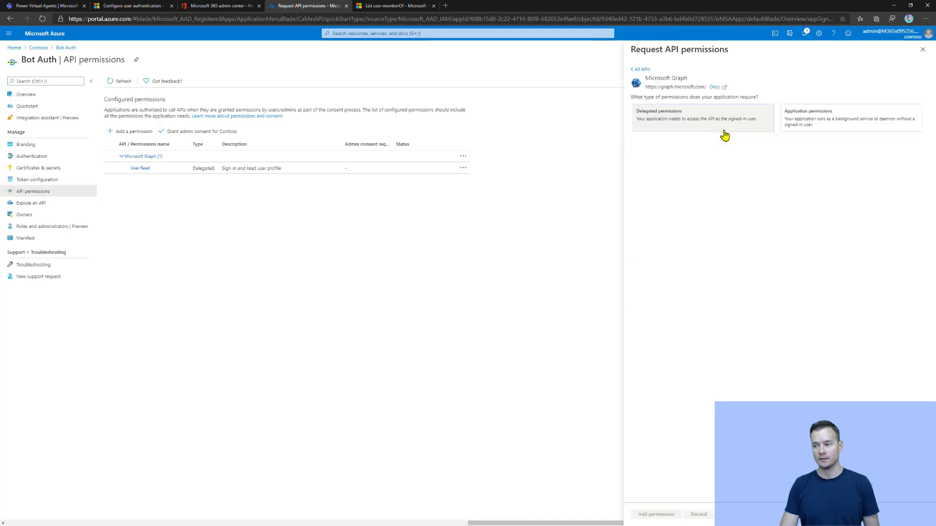
click(694, 128)
click(702, 157)
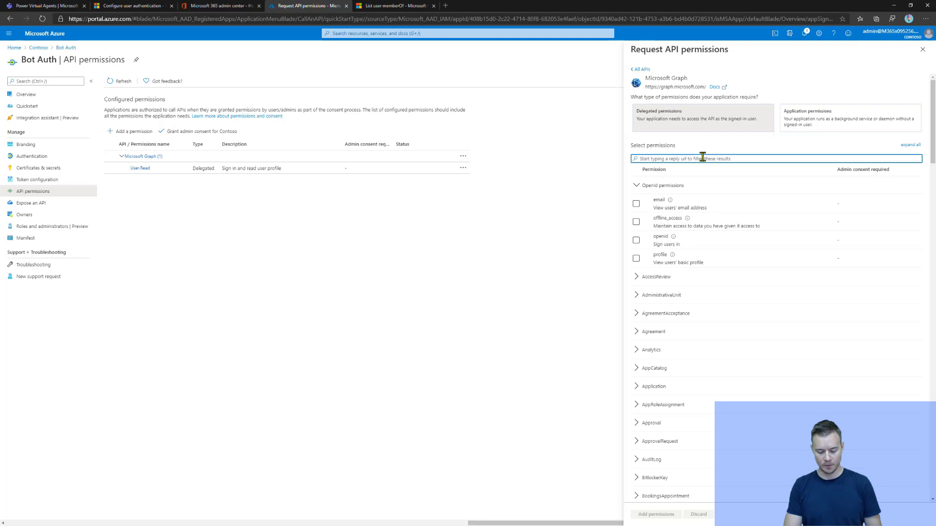
text(oipenid)
key(ctrl+a)
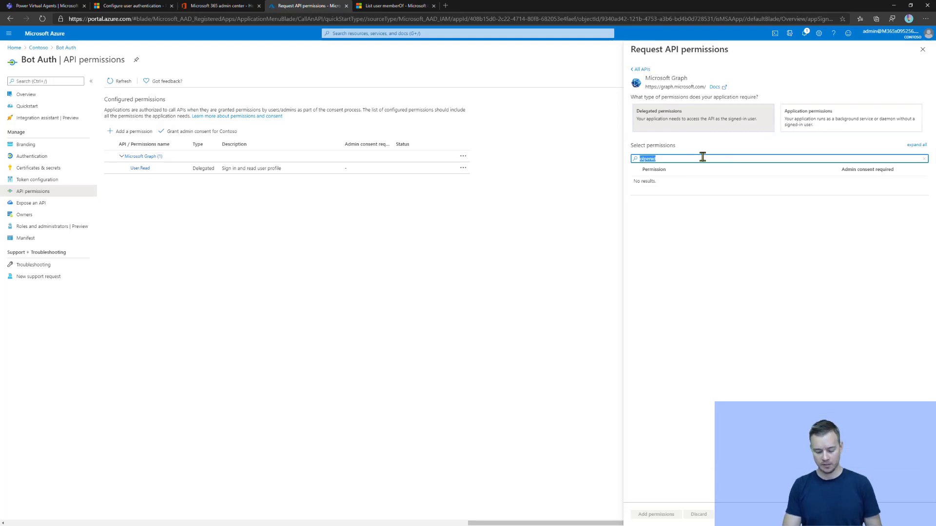
text(ope)
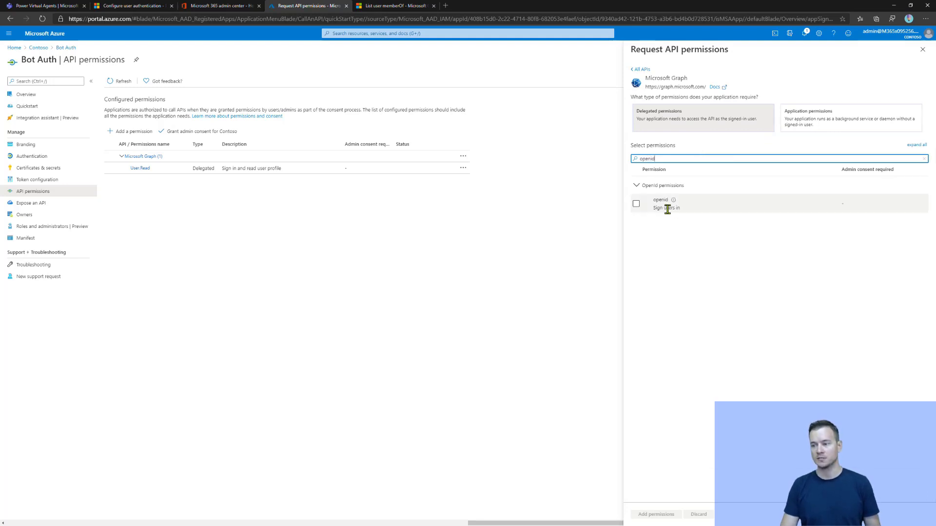
click(636, 204)
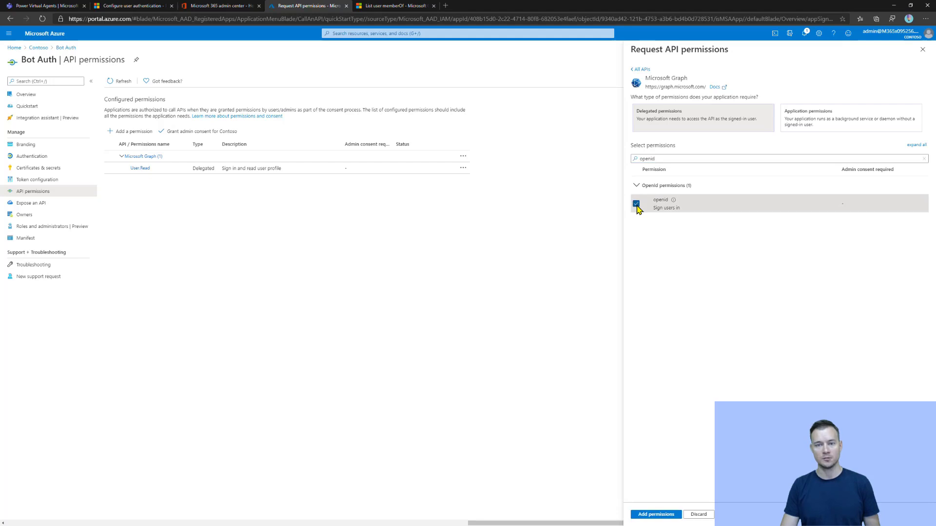
click(658, 514)
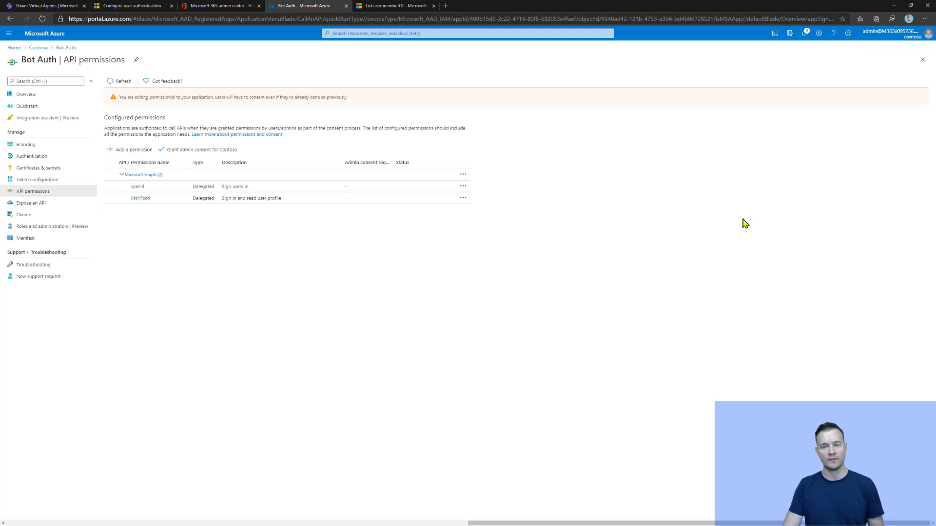
- Look up the required delegated permission names on the List user memberOf docs page
click(393, 7)
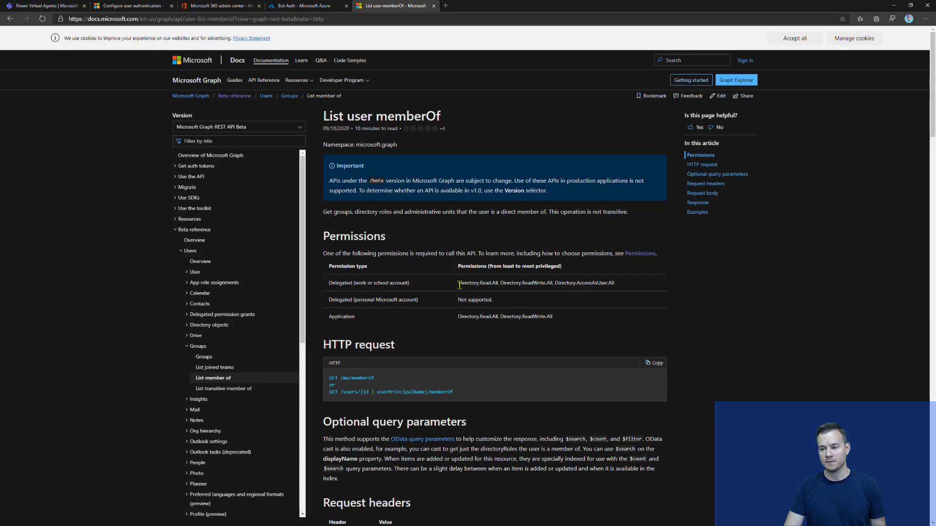
drag(617, 284, 460, 284)
key(ctrl+c)
click(367, 212)
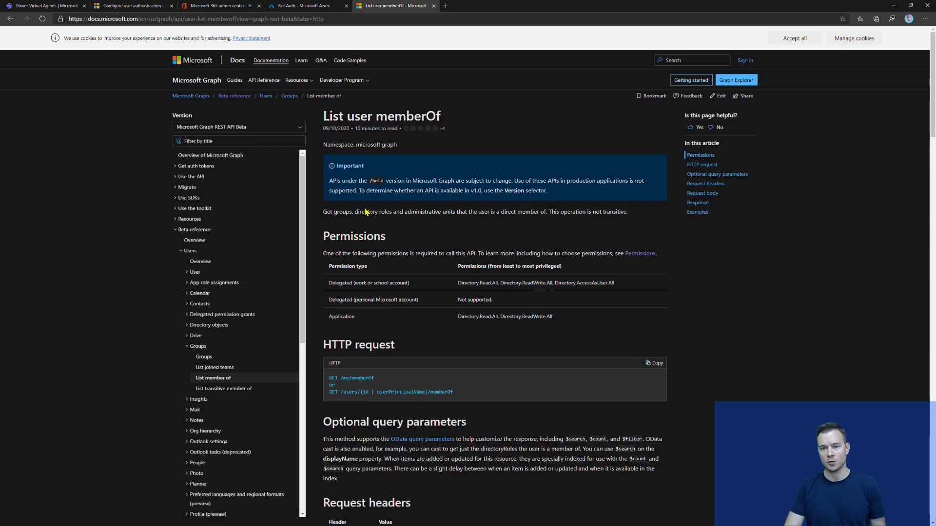
click(56, 10)
- Start a delegated Microsoft Graph permission request for Bot Auth filtered by 'directory'
click(300, 6)
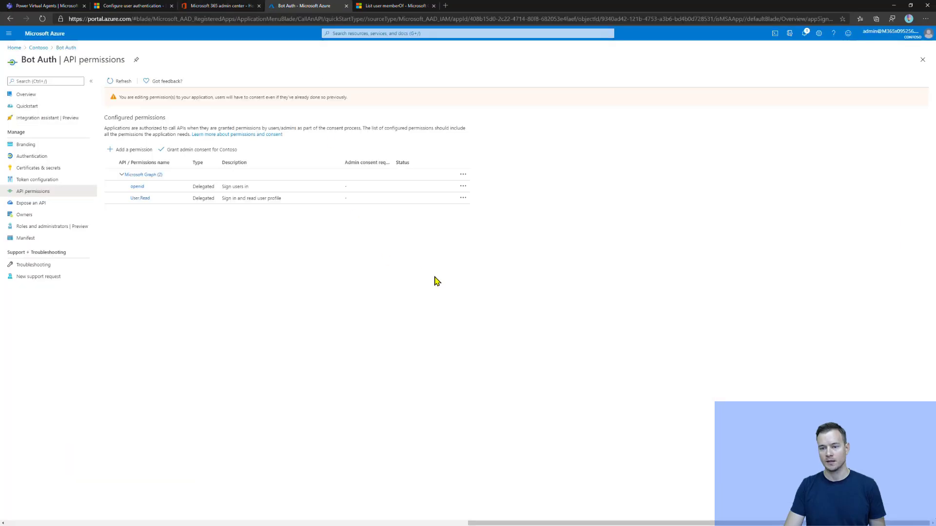
click(123, 150)
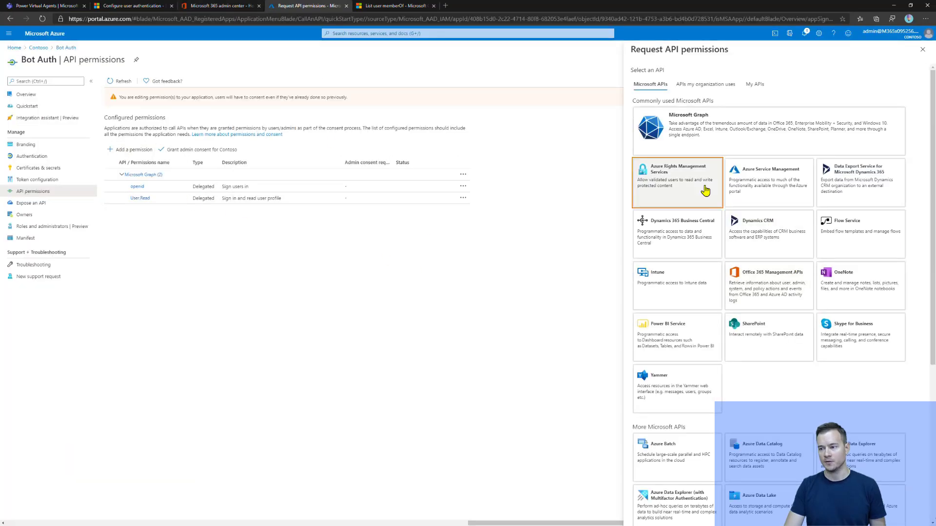
click(702, 149)
click(685, 129)
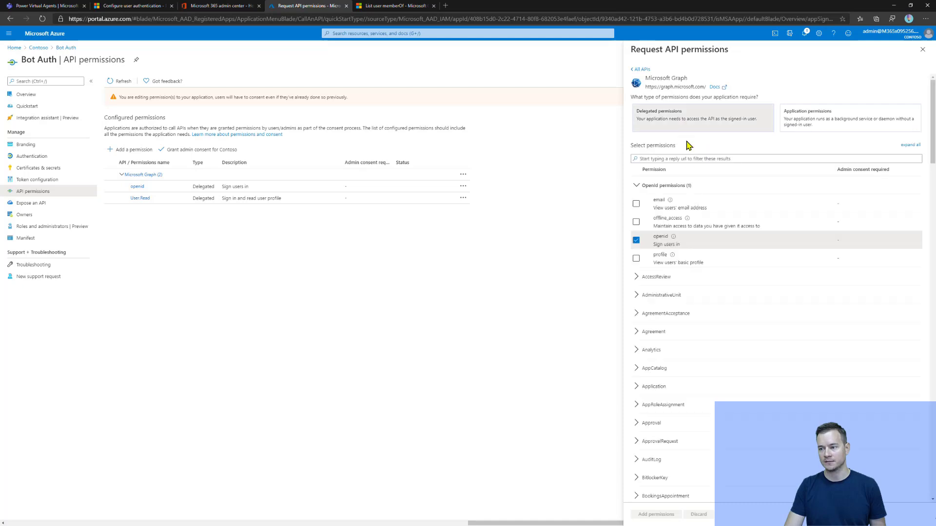
click(687, 159)
text(direct)
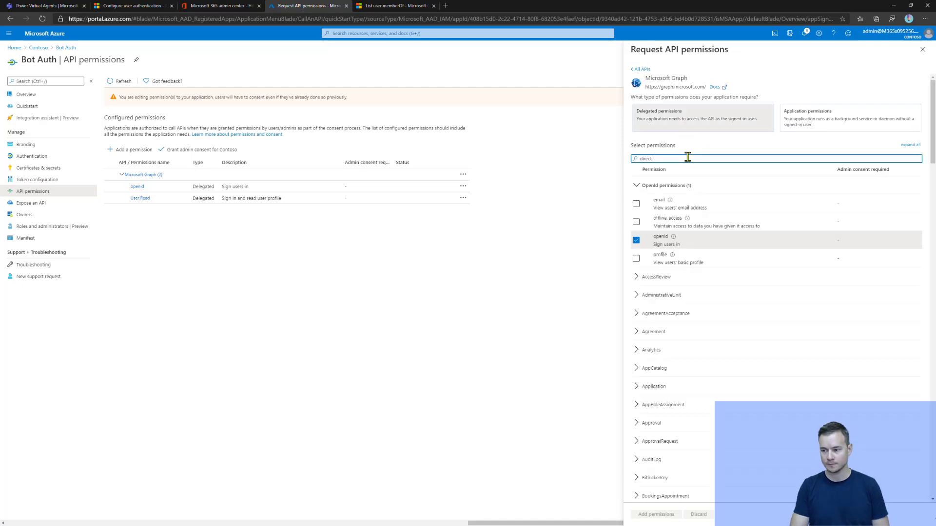
text(ory)
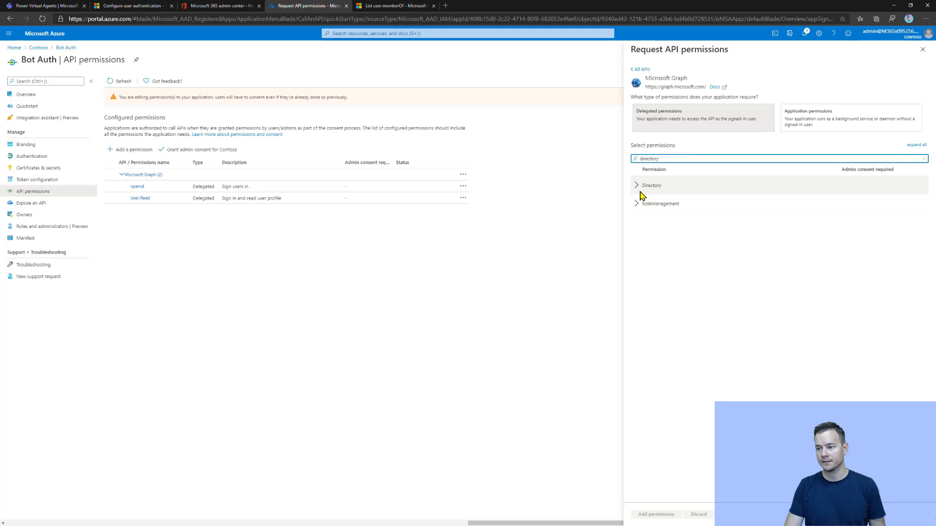
- Add Directory.AccessAsUser.All, Directory.Read.All and Directory.ReadWrite.All, then grant admin consent for Contoso
click(637, 186)
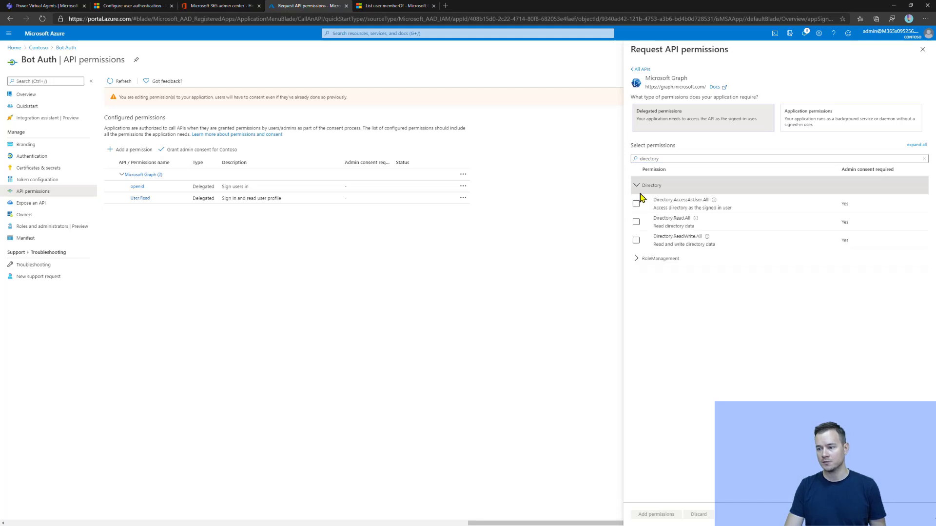
click(636, 203)
click(636, 222)
click(637, 241)
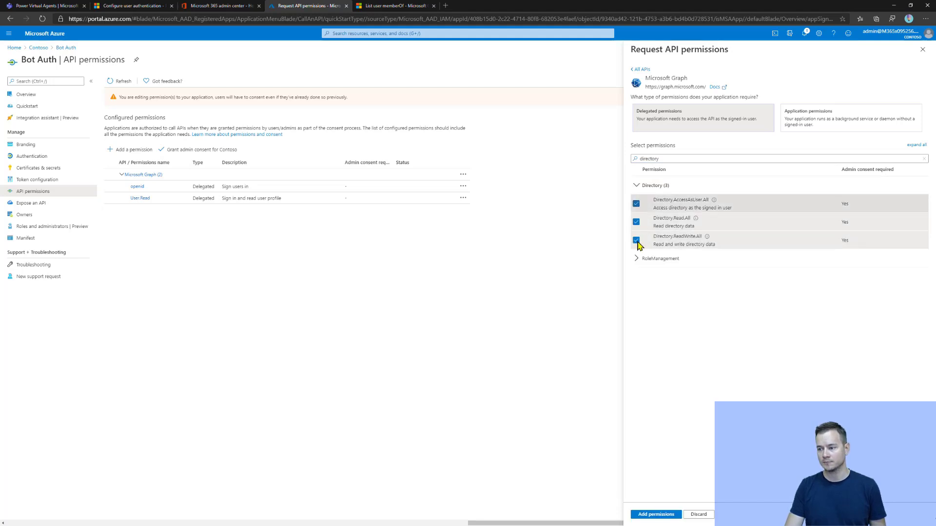
click(657, 514)
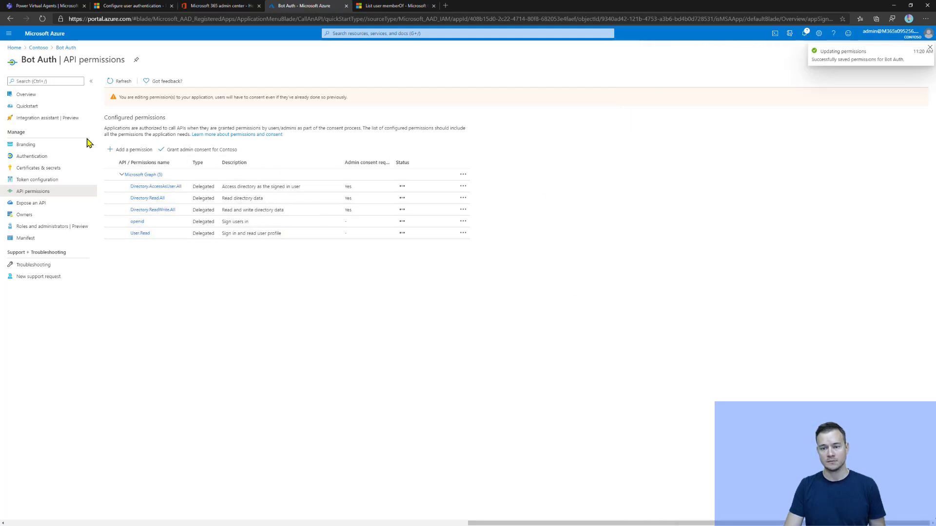
click(201, 150)
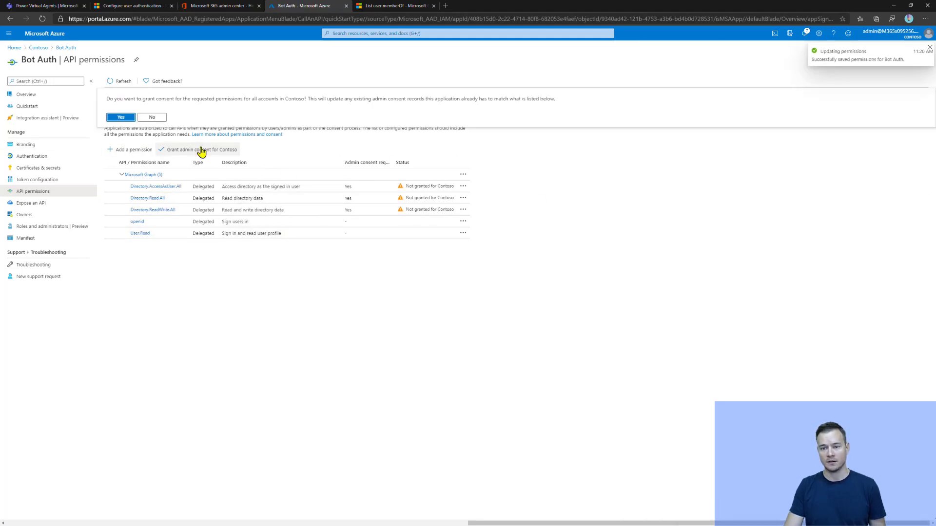
click(118, 119)
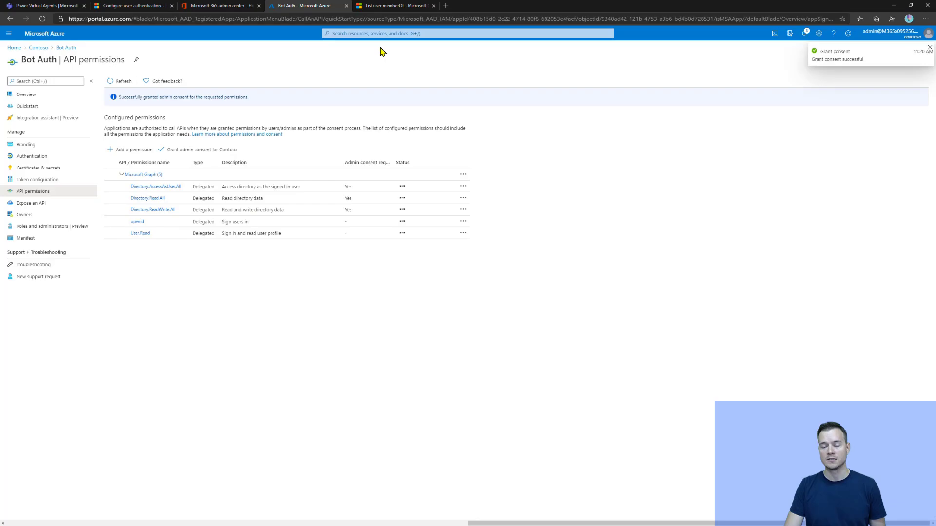
- Append the Directory permission names to Scopes after 'profile openid', removing the commas
click(385, 6)
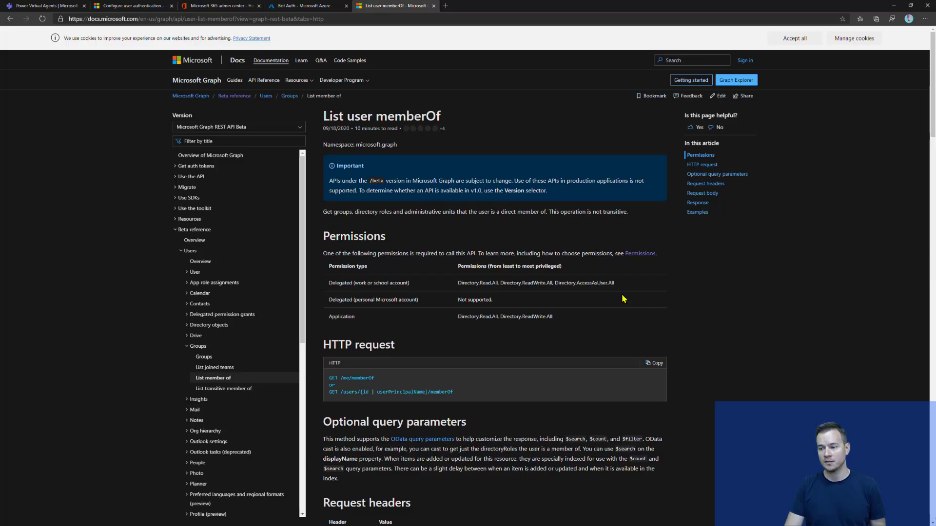
drag(626, 286, 462, 283)
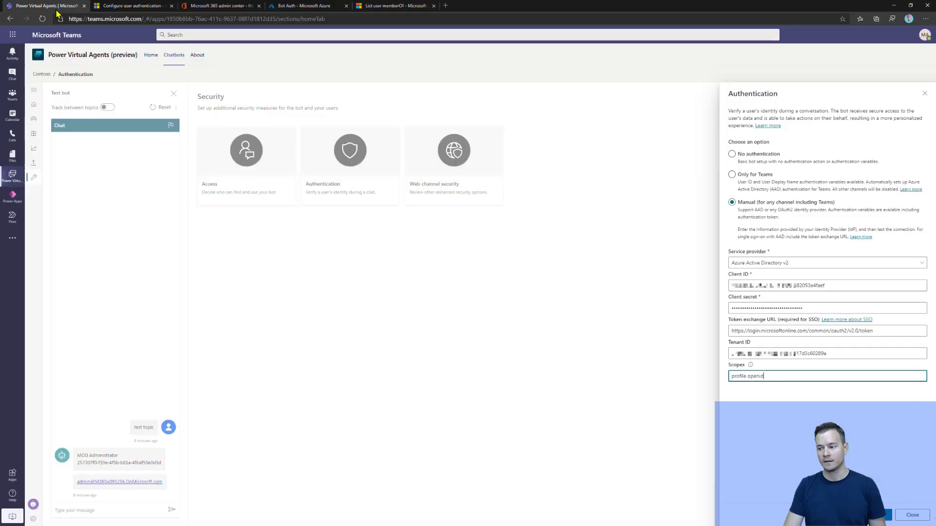
click(58, 7)
key(ctrl+v)
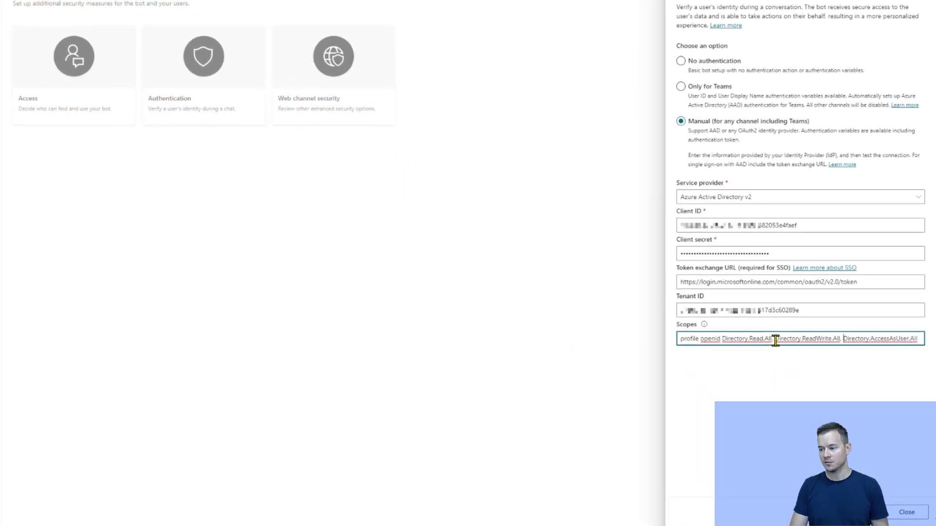
key(BackSpace)
key(ctrl+Left)
key(ctrl+Left)
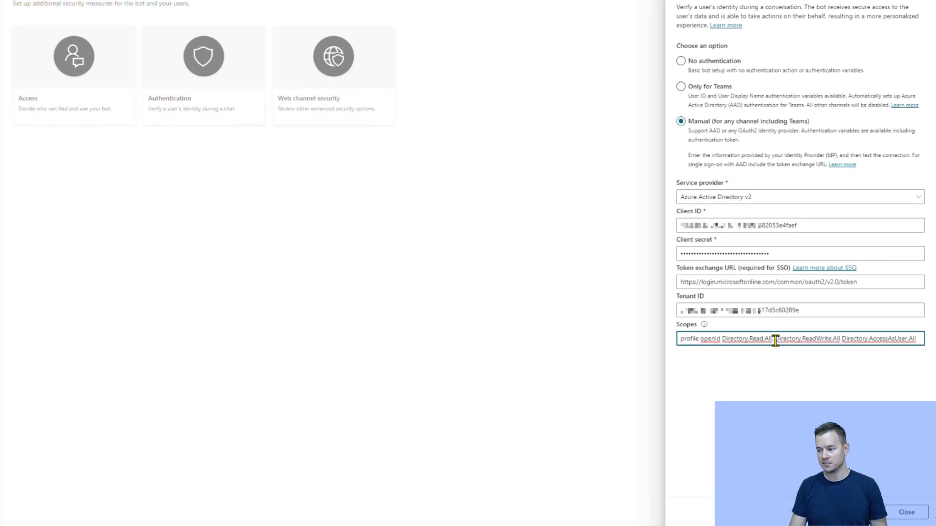
key(BackSpace)
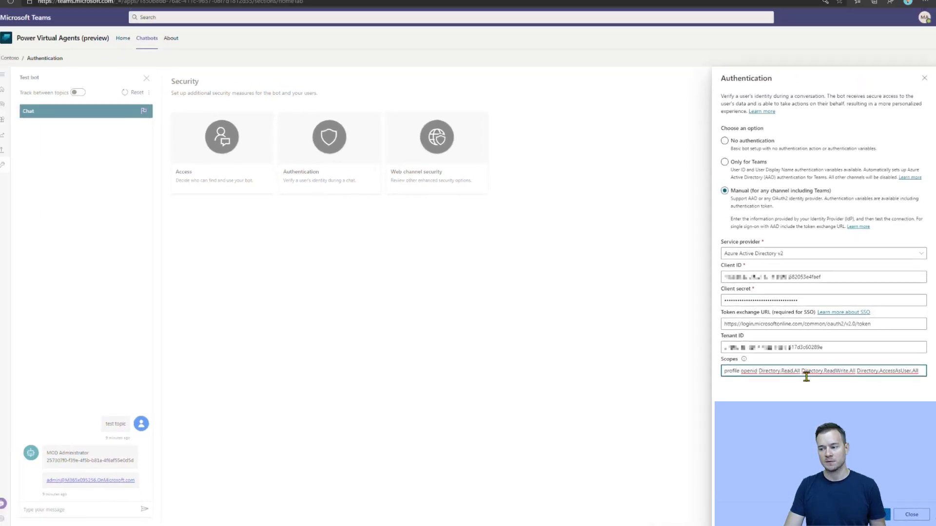
- Save the authentication settings, confirm, and close the panel
key(Return)
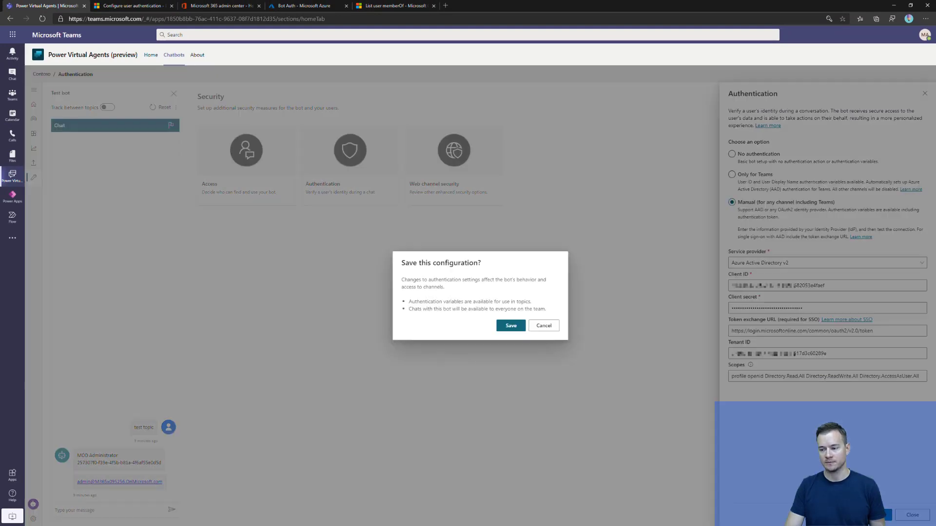
click(511, 325)
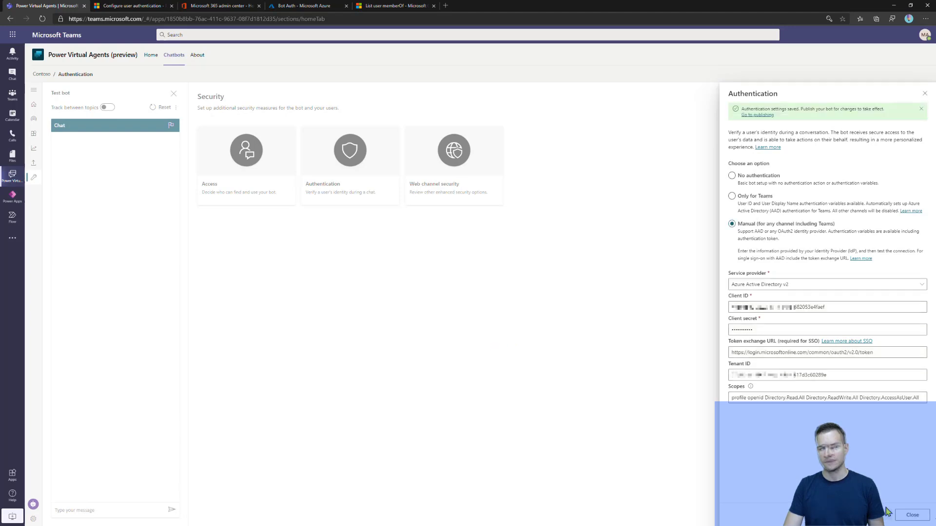
click(918, 516)
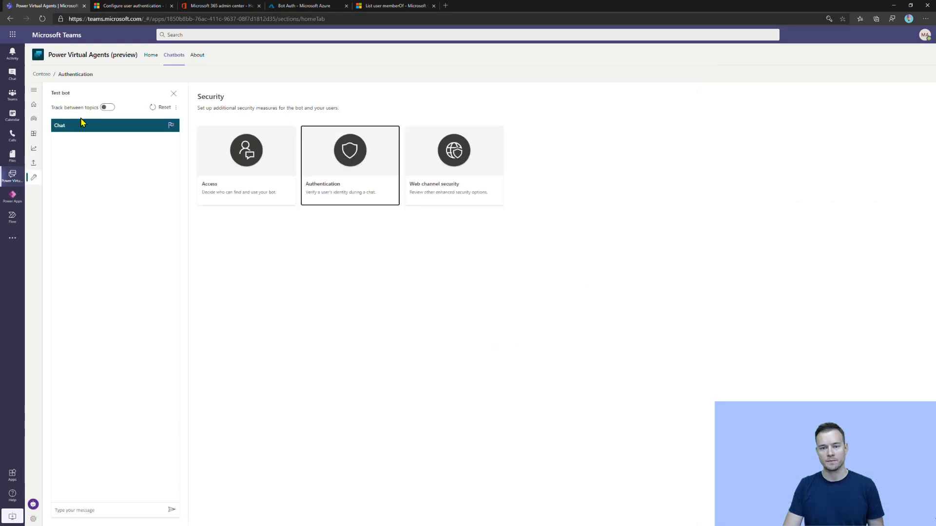
- In the Test topic, remove bot.IsLoggedIn from the greeting message
click(39, 119)
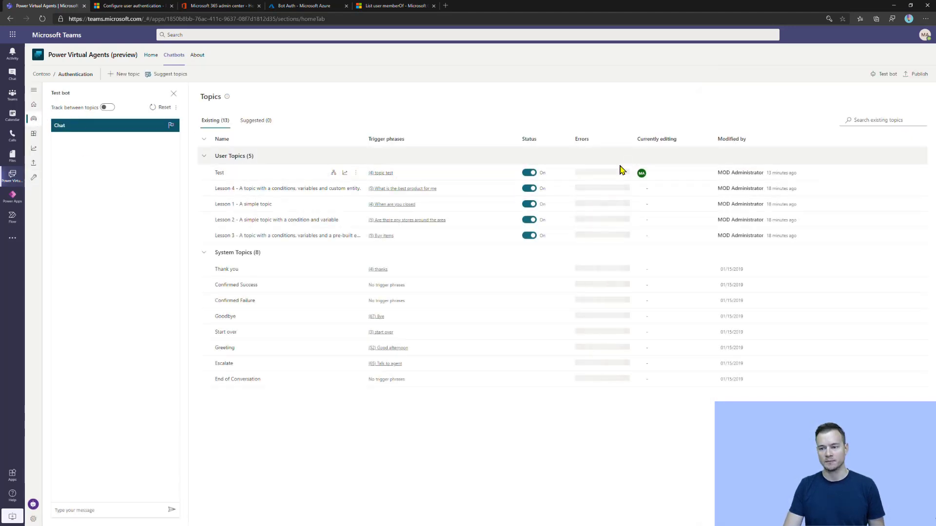
click(335, 176)
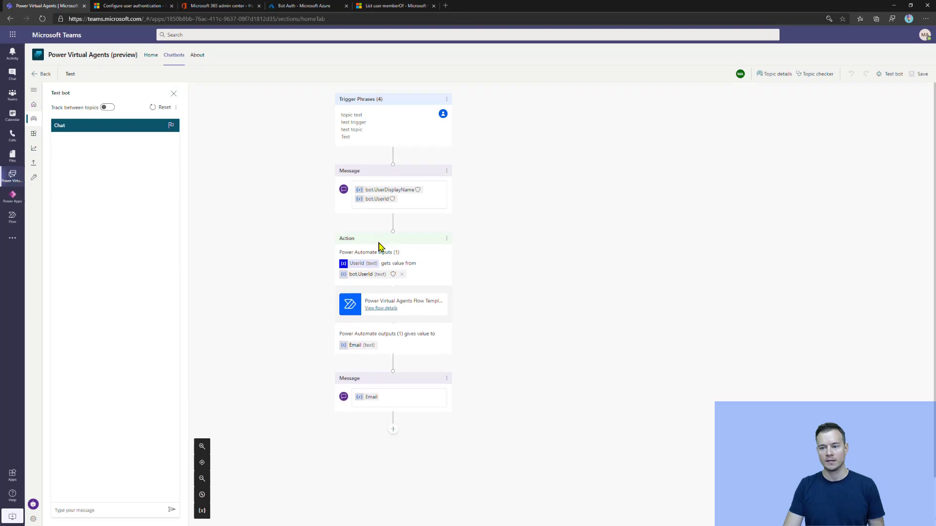
click(420, 196)
click(423, 174)
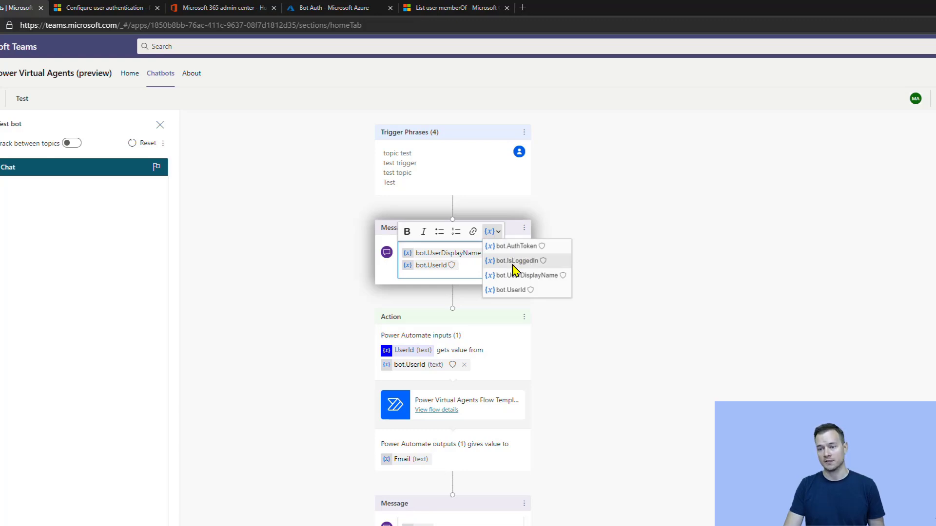
click(528, 264)
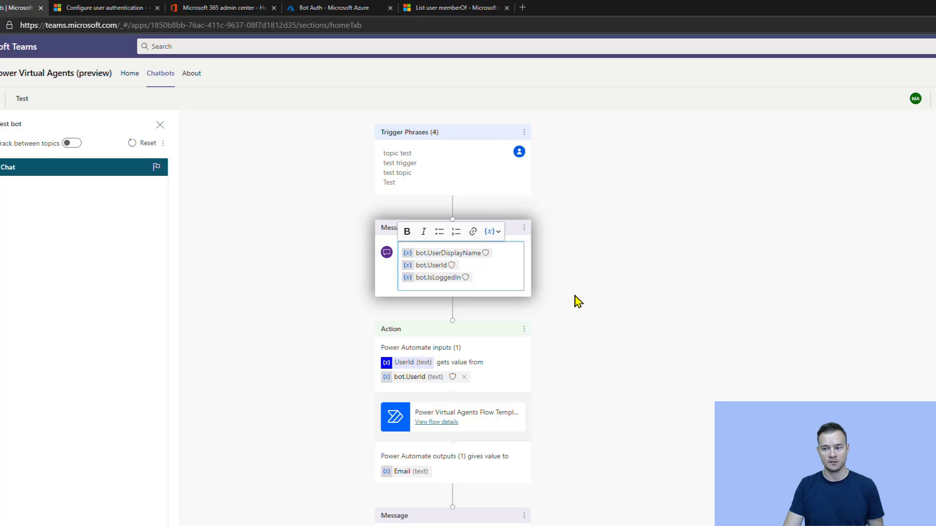
key(BackSpace)
key(BackSpace)
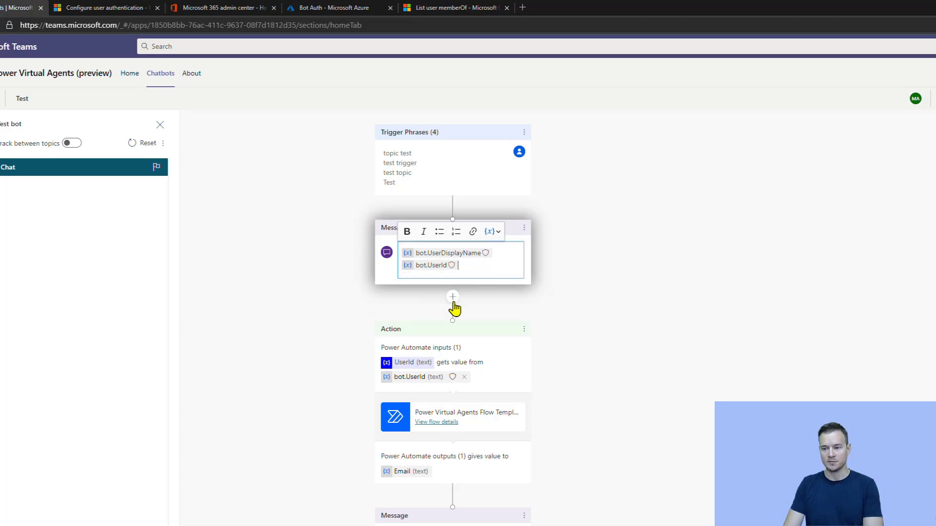
- Add a condition below the message: bot.IsLoggedIn is equal to True
click(452, 297)
click(446, 336)
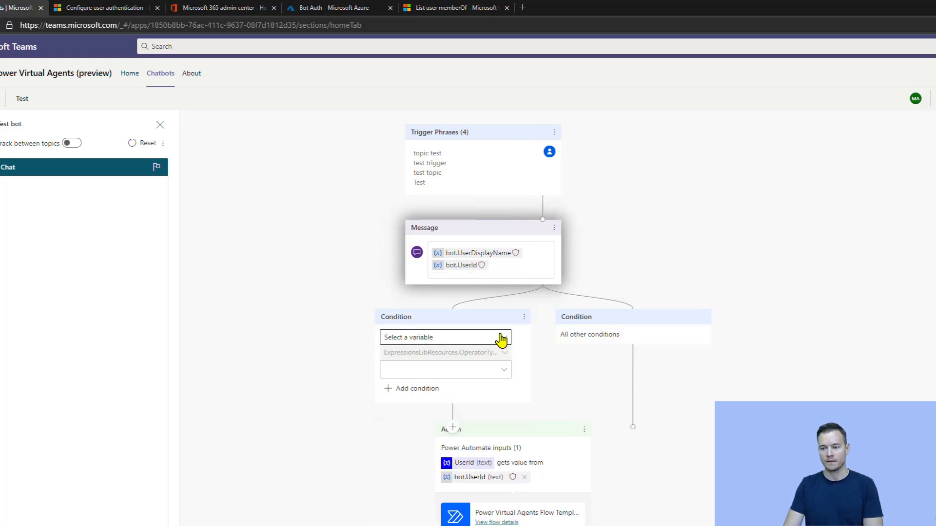
click(493, 342)
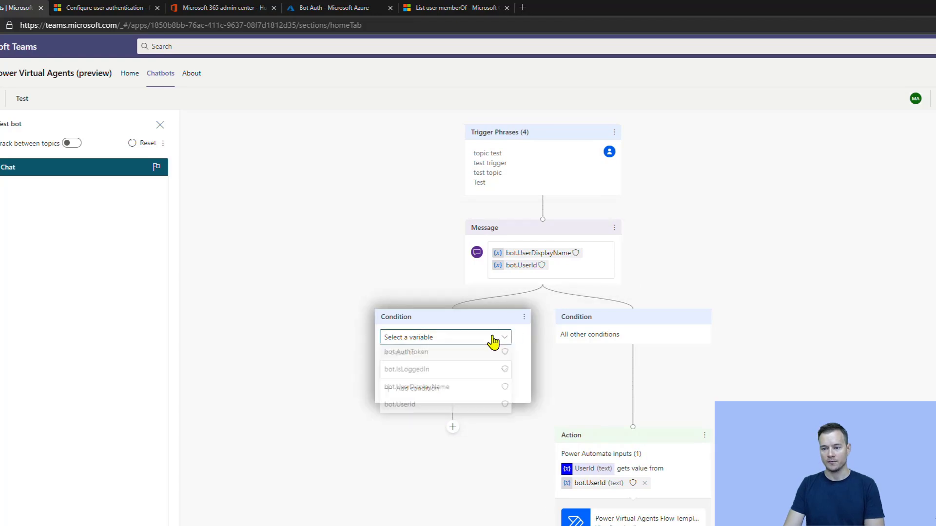
click(458, 373)
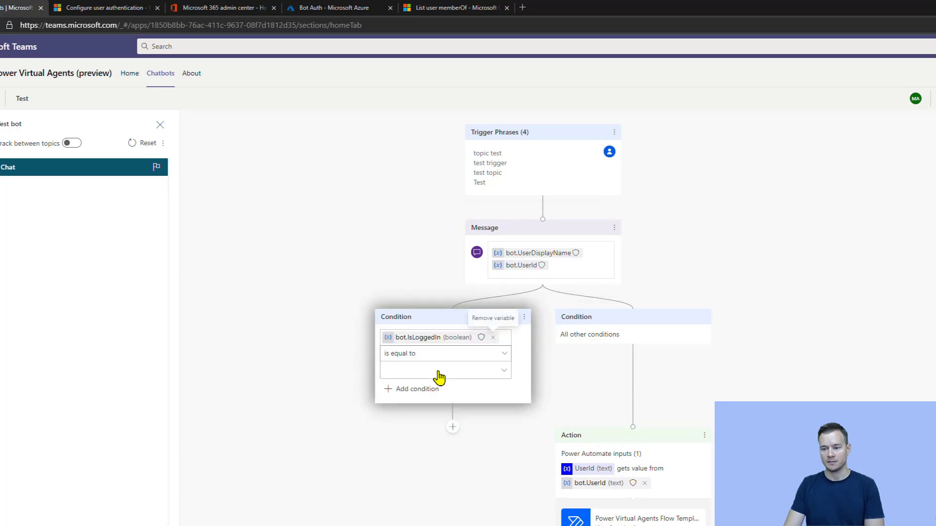
click(438, 376)
click(435, 388)
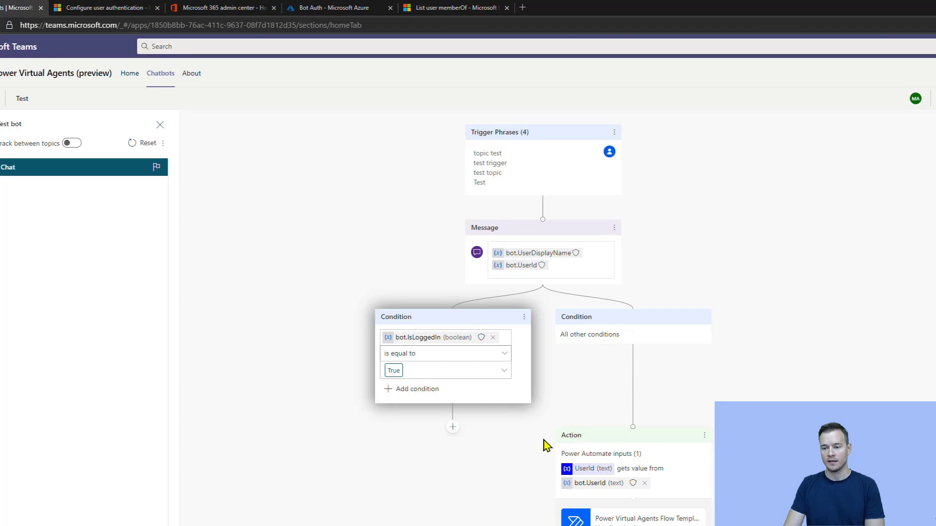
- Add a message showing bot.AuthToken under the logged-in branch and save the topic
click(449, 429)
click(441, 471)
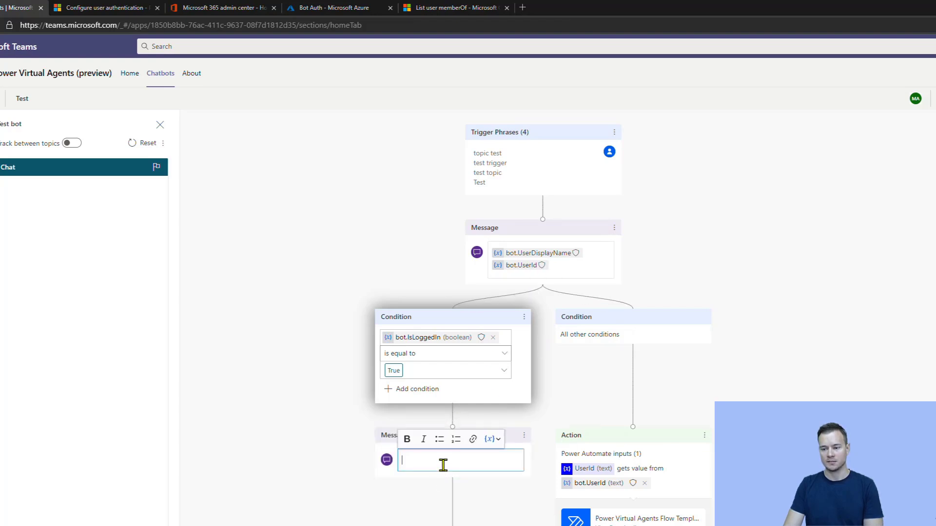
click(492, 439)
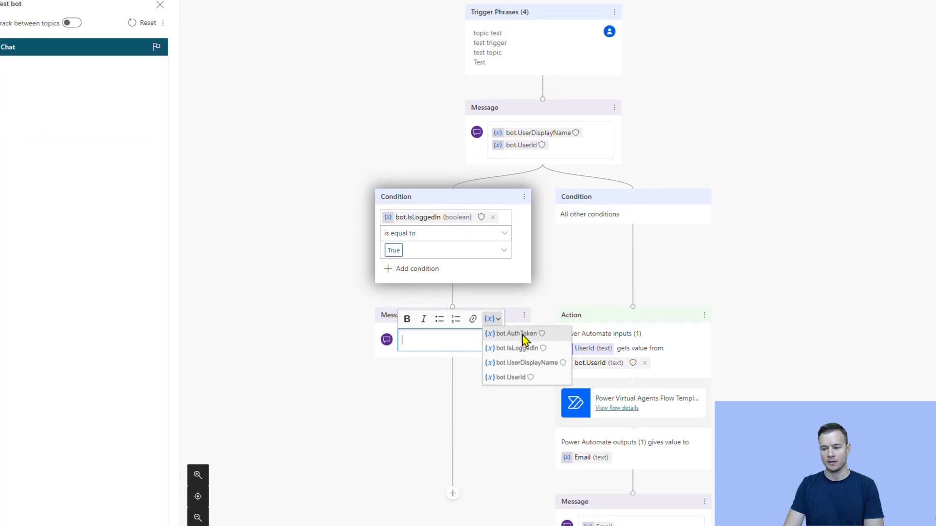
click(517, 334)
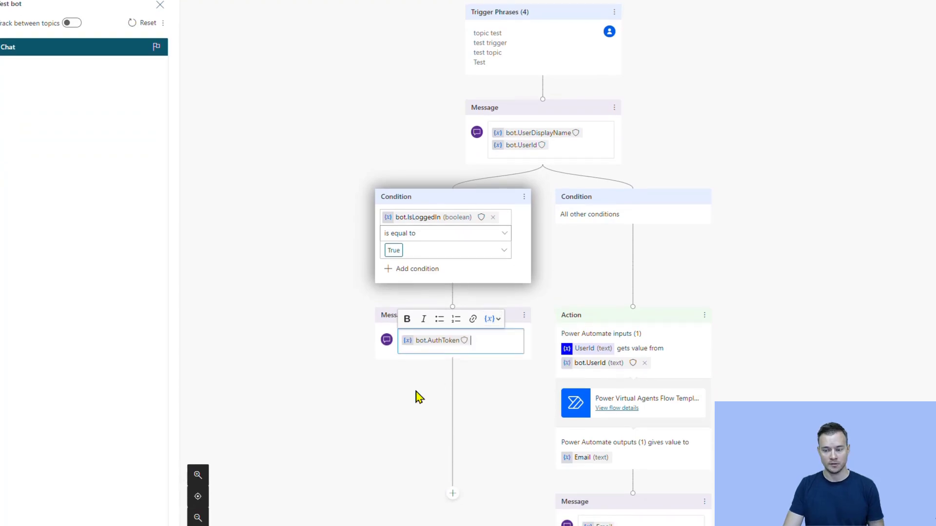
click(919, 73)
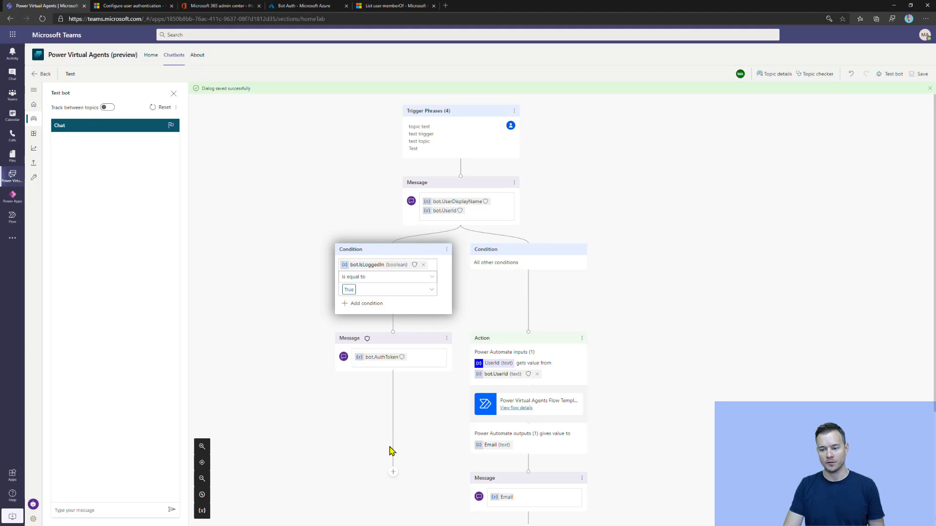
- Start adding a Call an action node below the token message
click(393, 474)
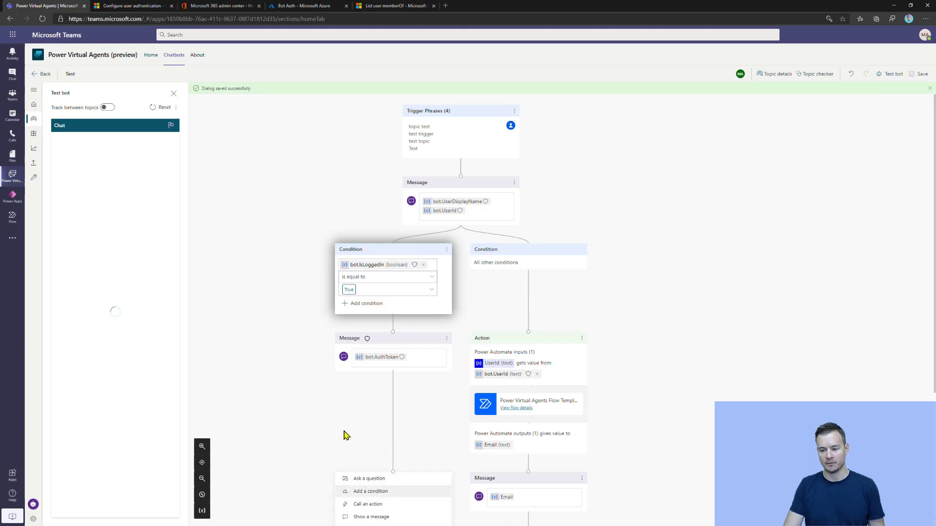
scroll(341, 437, down, 2)
scroll(341, 437, down, 2)
click(371, 311)
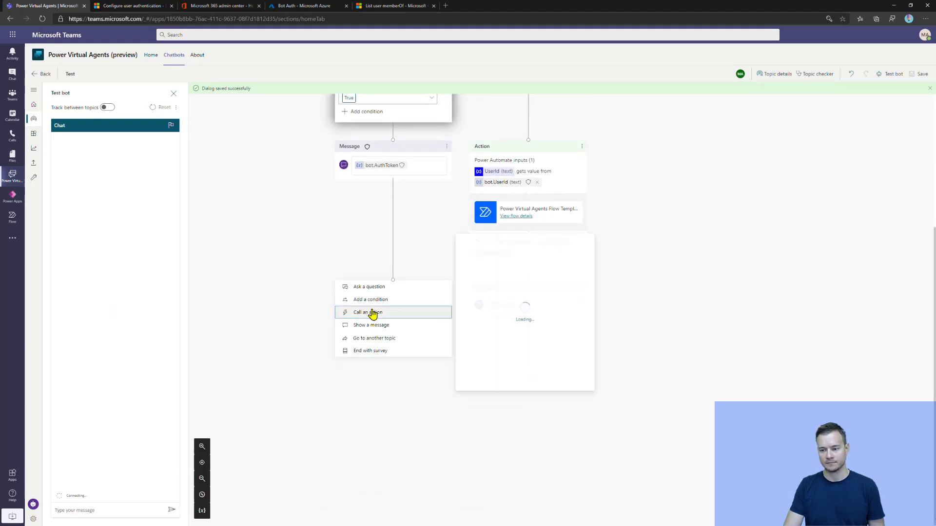
- Create a flow from the Power Virtual Agents Flow Template with a Text input named Token
click(502, 285)
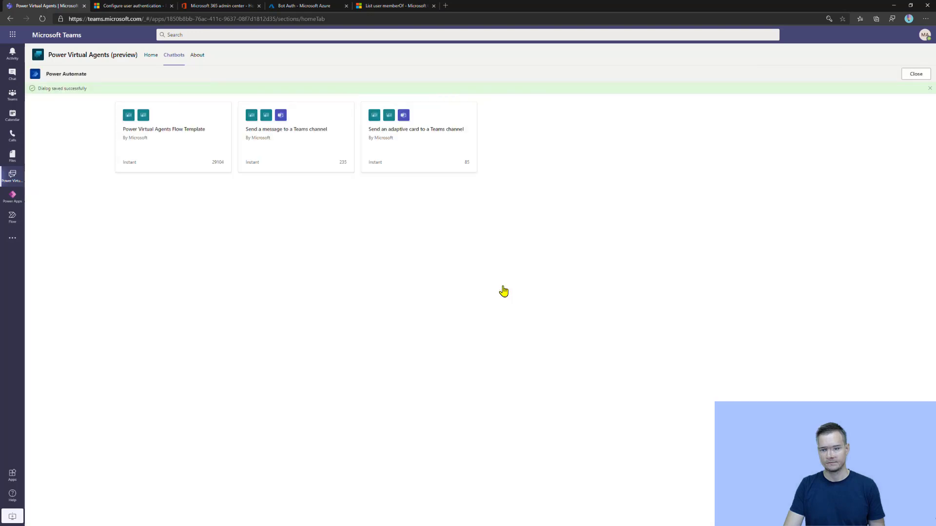
click(174, 143)
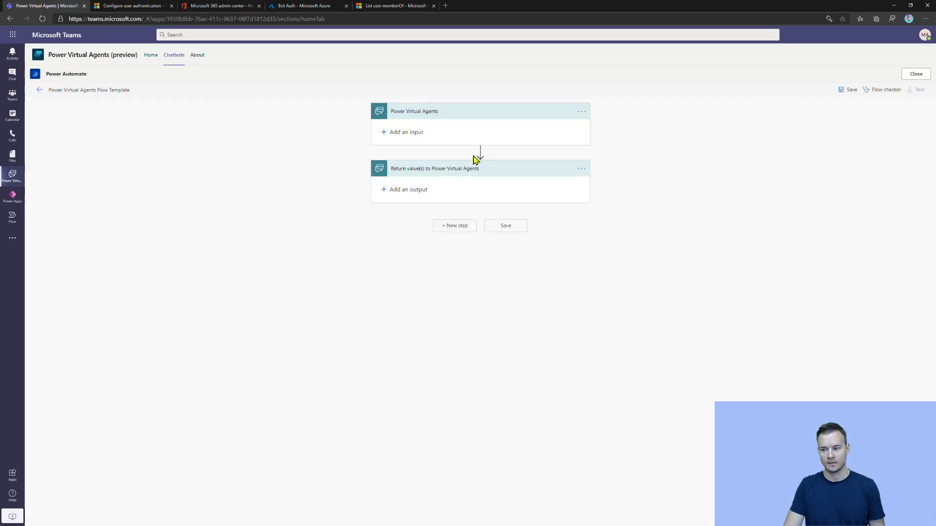
click(404, 138)
click(402, 146)
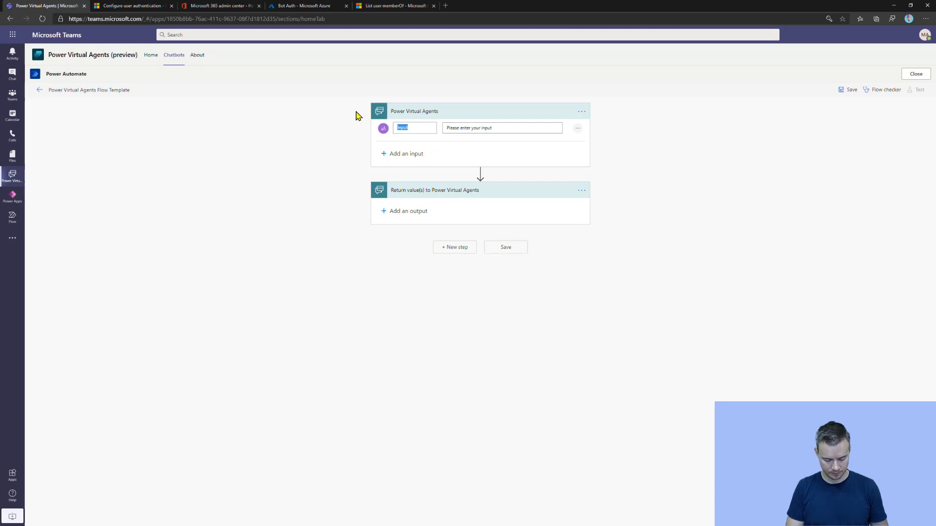
text(Token)
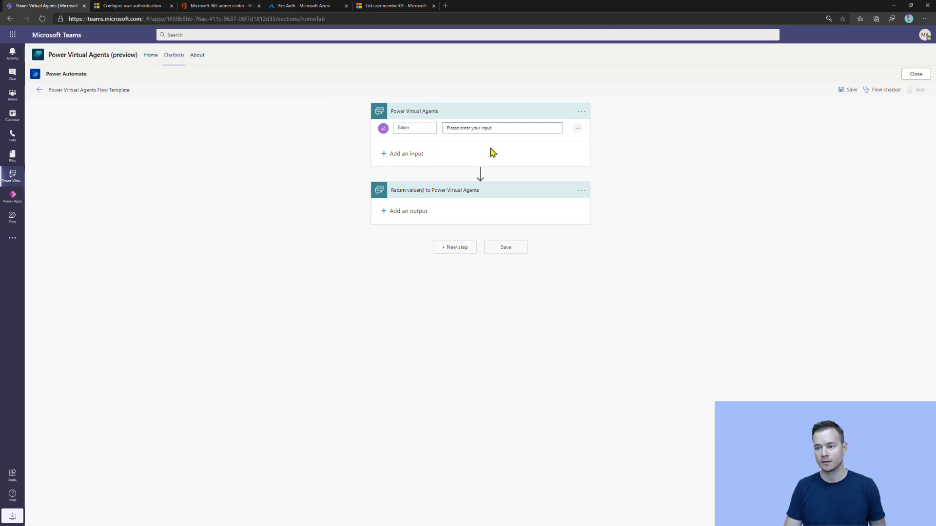
- Insert an HTTP action between the trigger and the return step
click(479, 174)
click(480, 183)
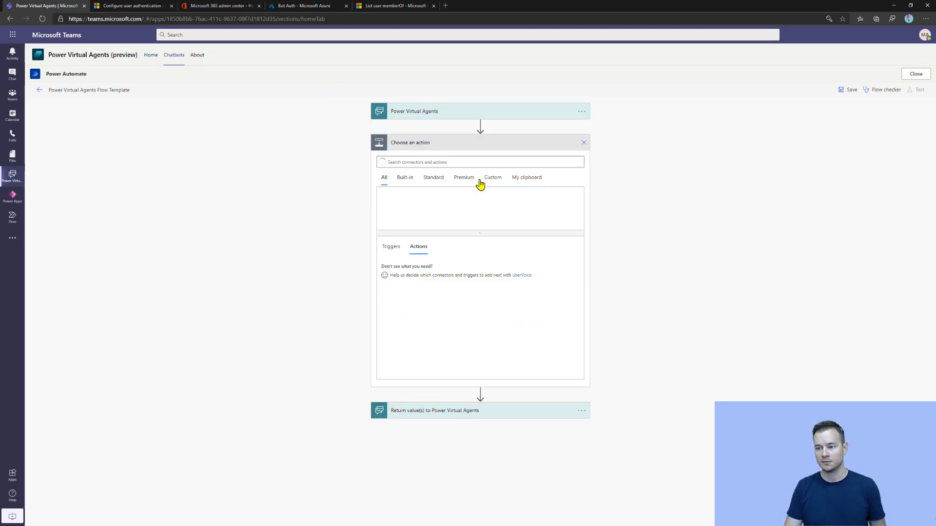
text(htp)
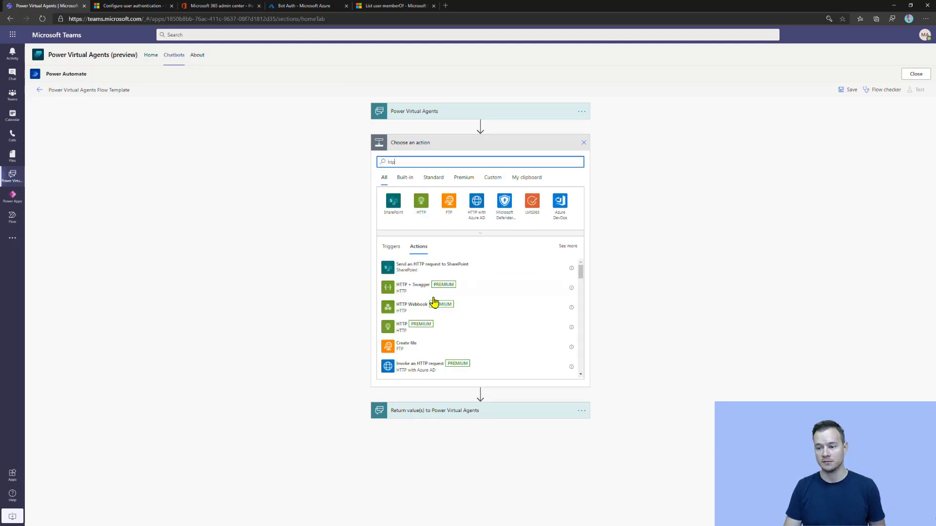
click(401, 326)
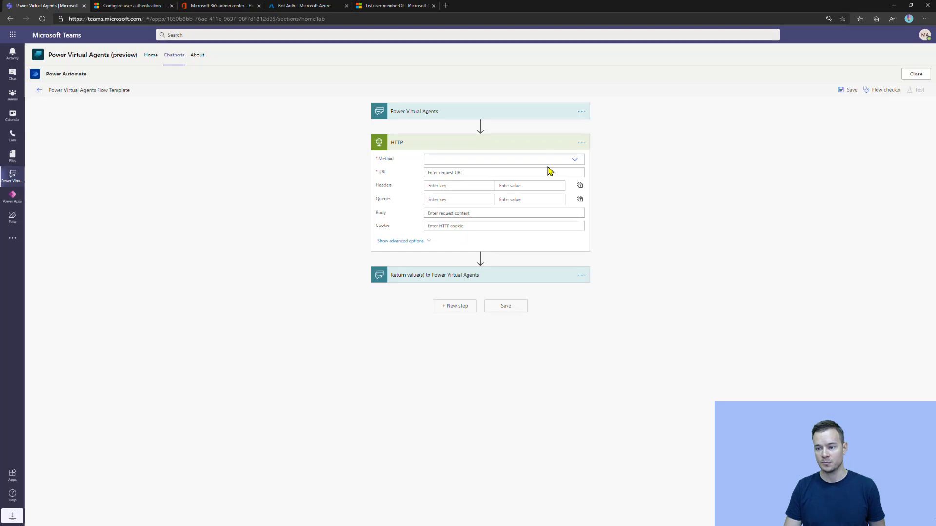
click(577, 163)
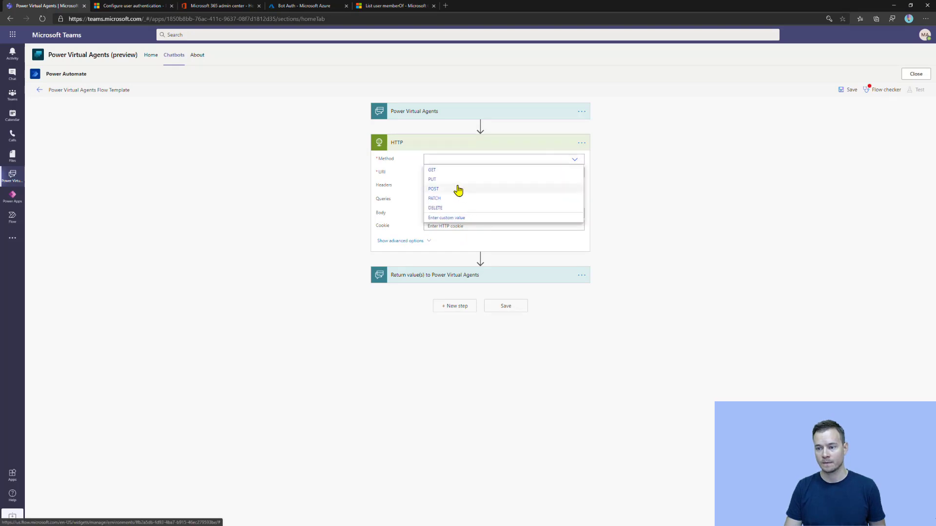
- Set the HTTP method to POST, then select the example memberOf request URL in the docs
click(459, 189)
click(394, 6)
scroll(424, 225, down, 7)
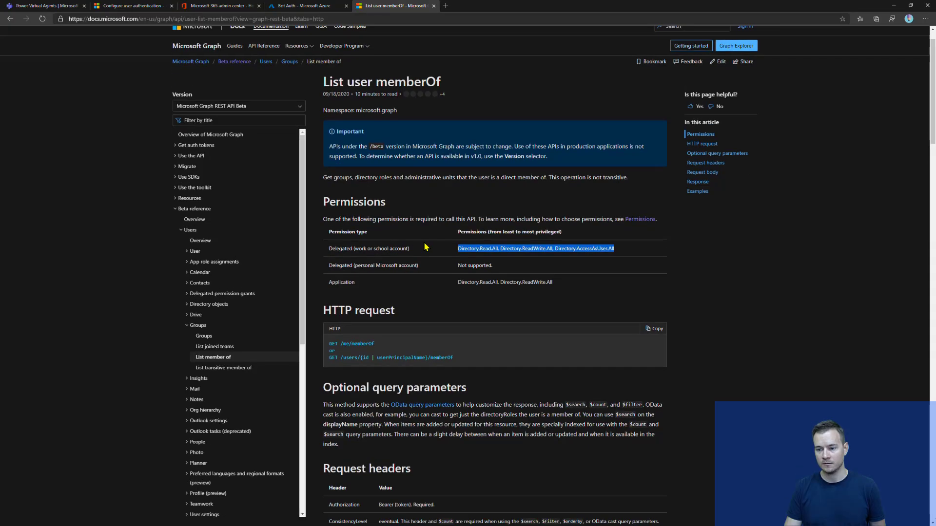
scroll(423, 224, up, 3)
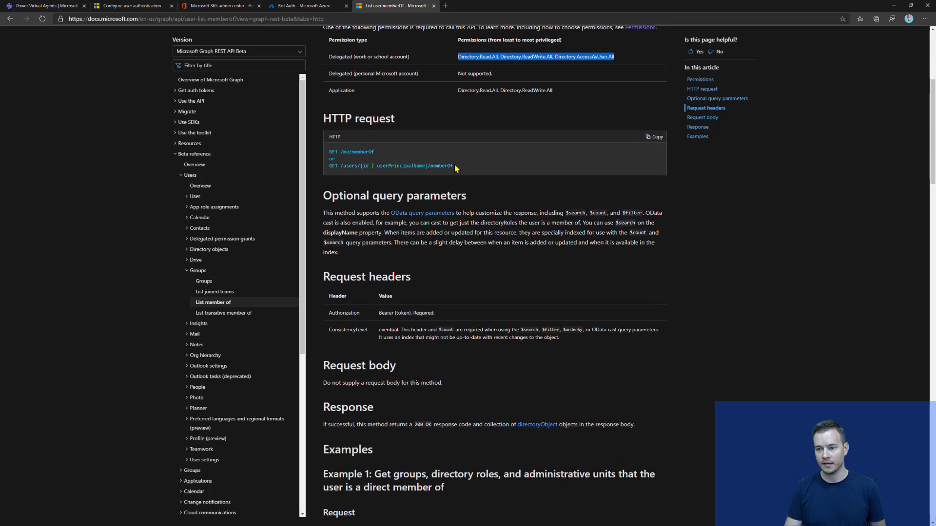
scroll(402, 197, down, 4)
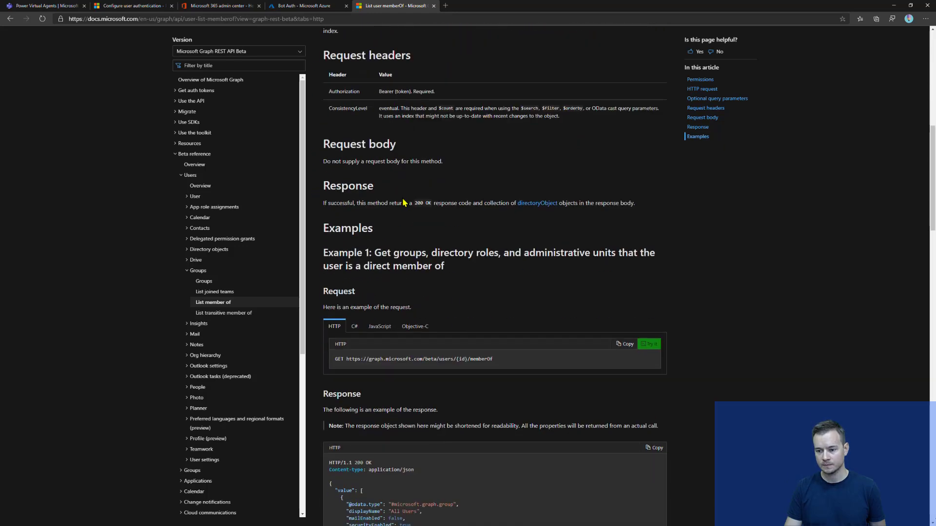
drag(504, 357, 347, 358)
key(ctrl+c)
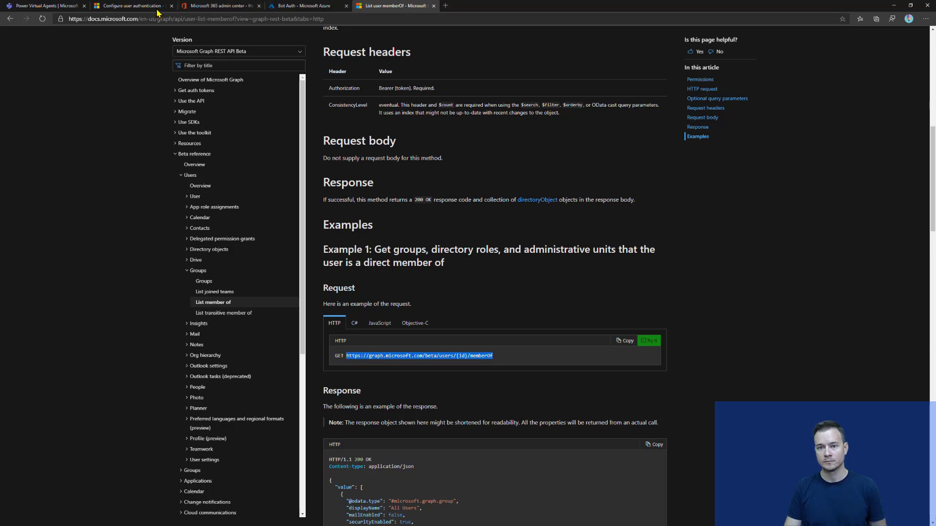
- Change the HTTP method to GET and paste the Graph memberOf URL into the URI
click(46, 6)
click(574, 159)
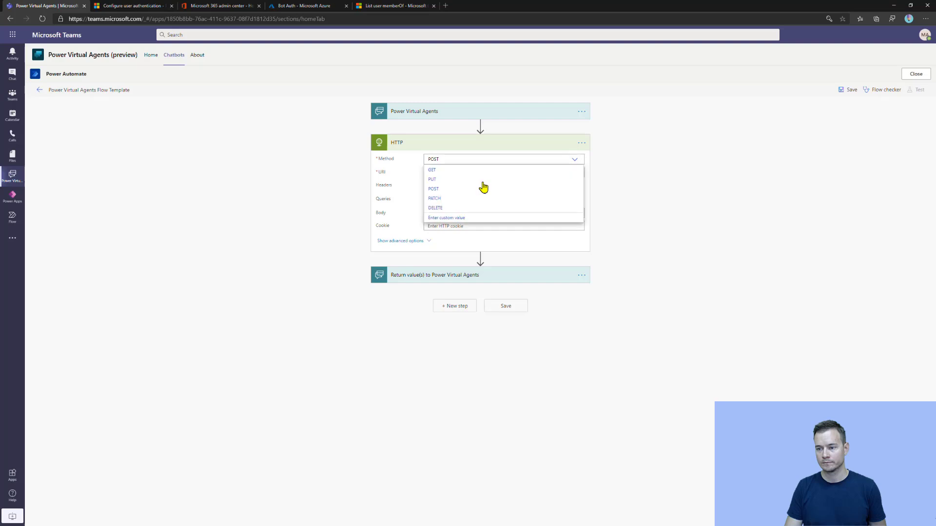
click(453, 176)
click(464, 173)
key(ctrl+v)
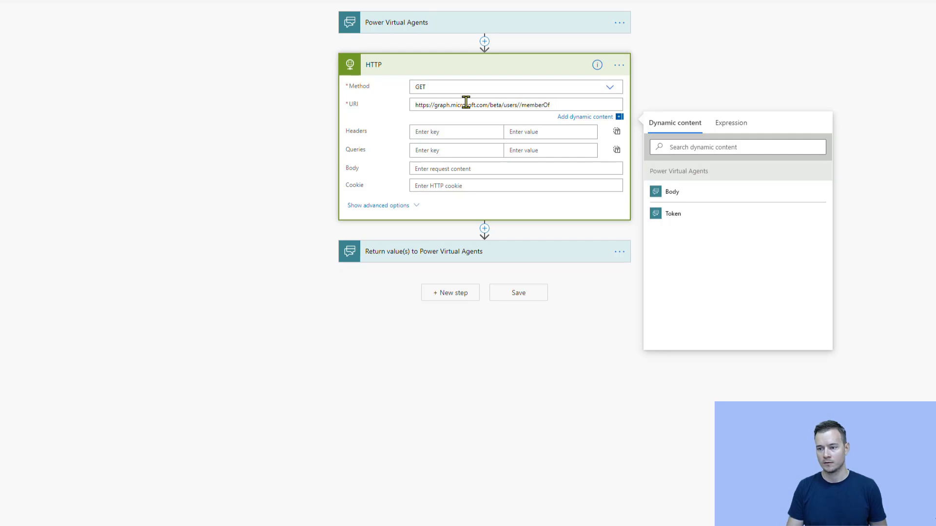
- Add a UserId text input to the trigger and insert it into the Graph URL
click(385, 29)
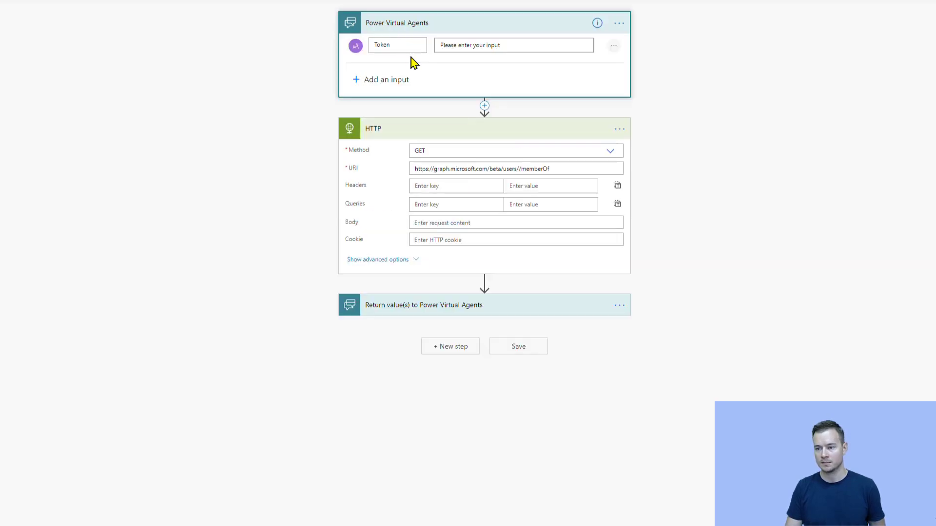
click(403, 77)
click(371, 100)
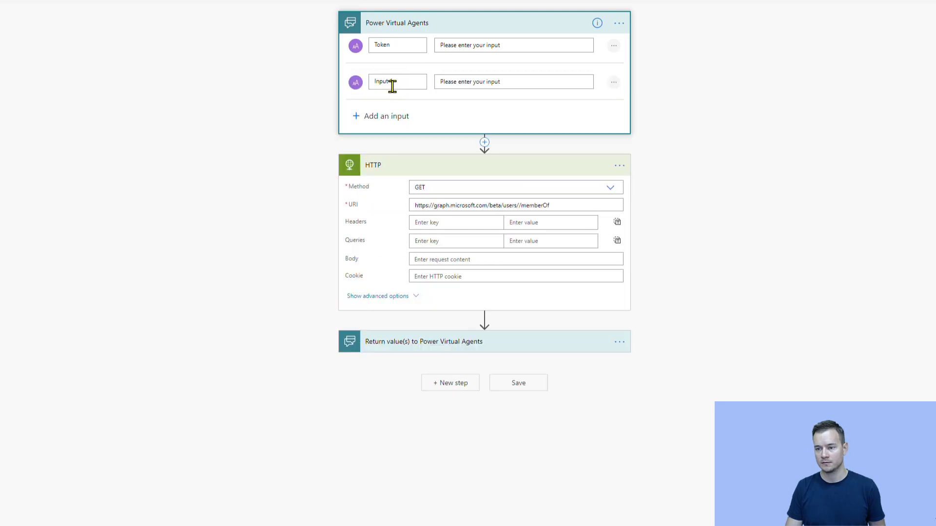
drag(398, 84, 321, 84)
text(User)
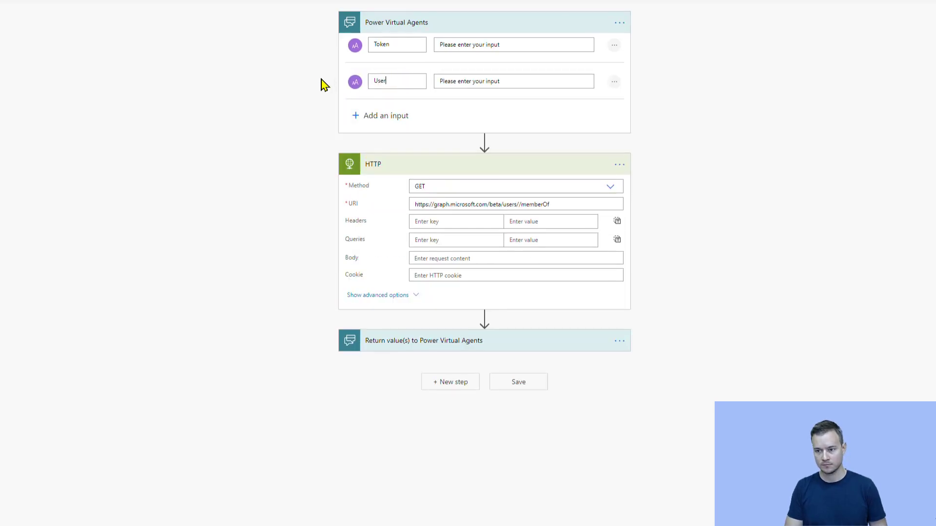
text(Id)
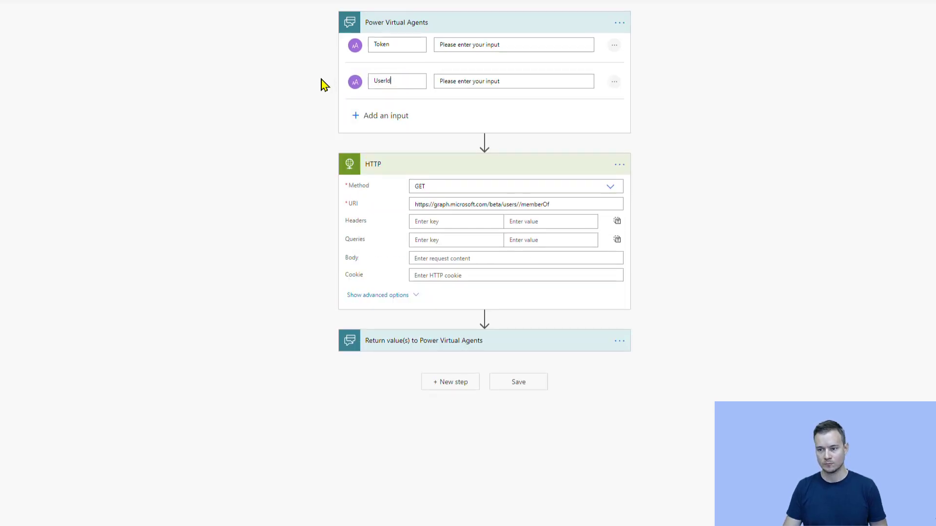
click(521, 205)
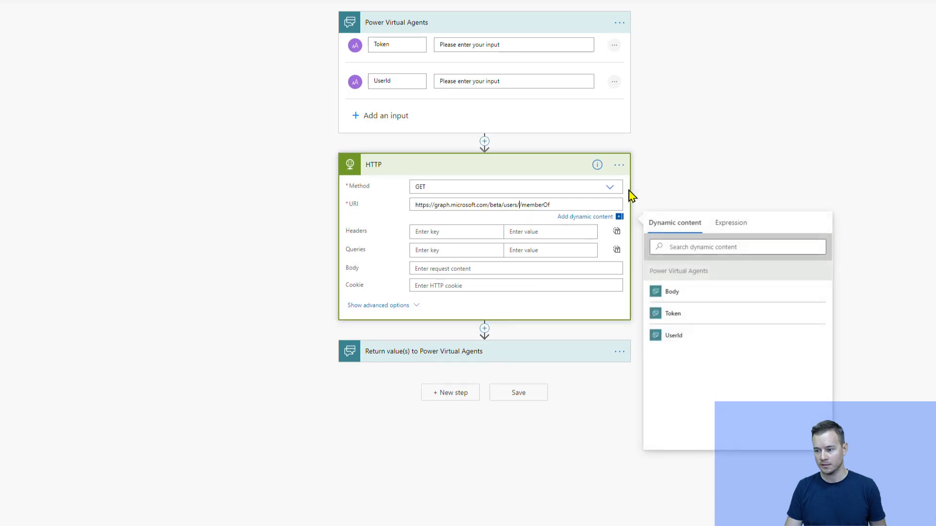
click(695, 340)
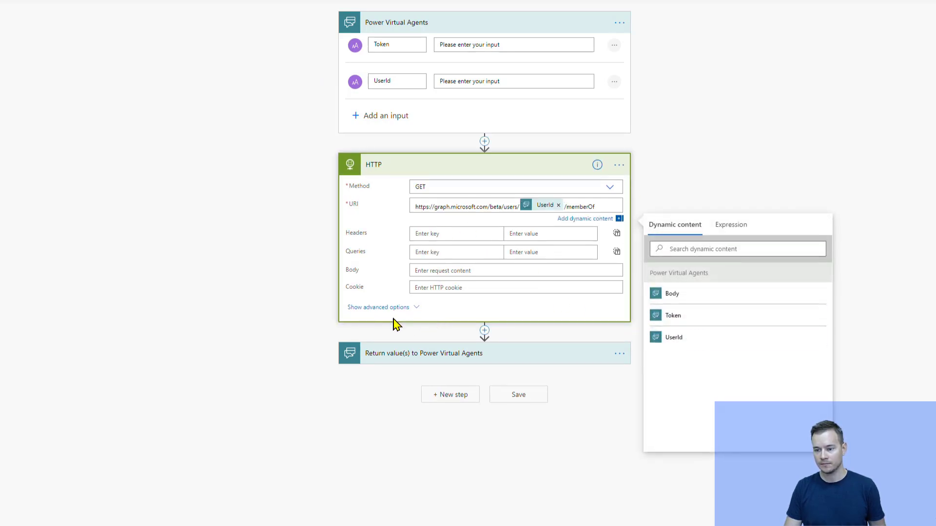
- Set the HTTP authentication to Raw with value 'Bearer' followed by the Token input
click(381, 308)
click(422, 294)
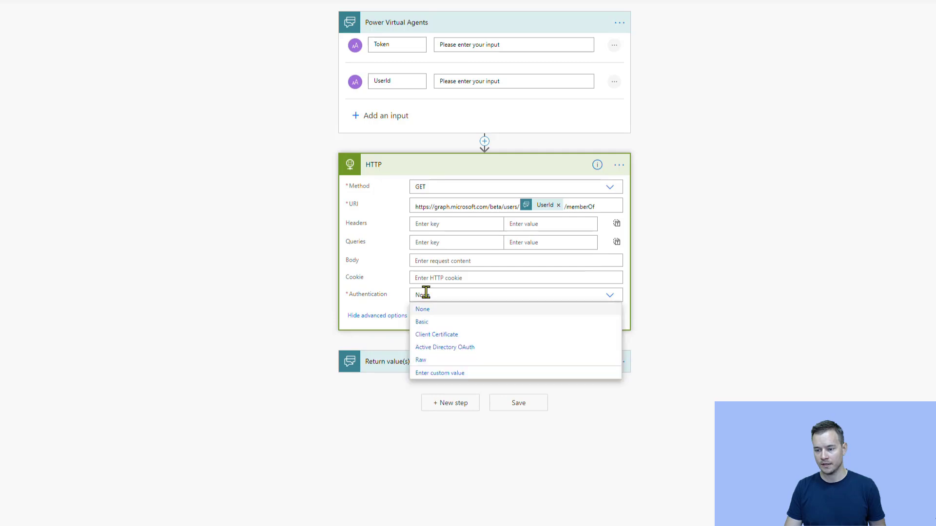
click(438, 325)
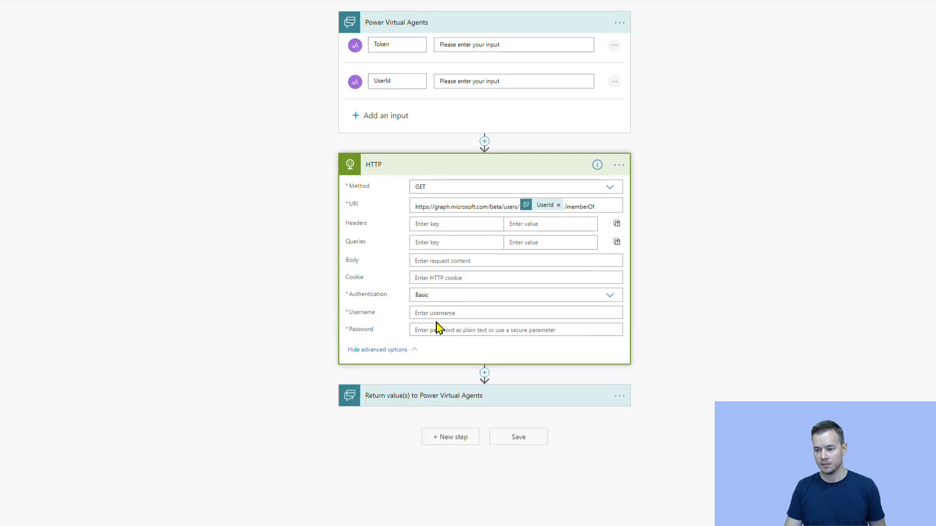
click(439, 296)
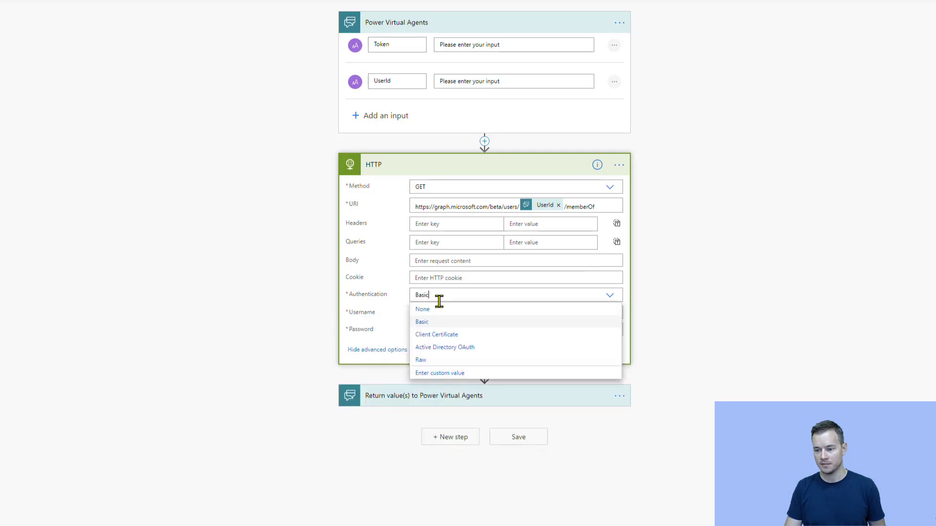
click(438, 358)
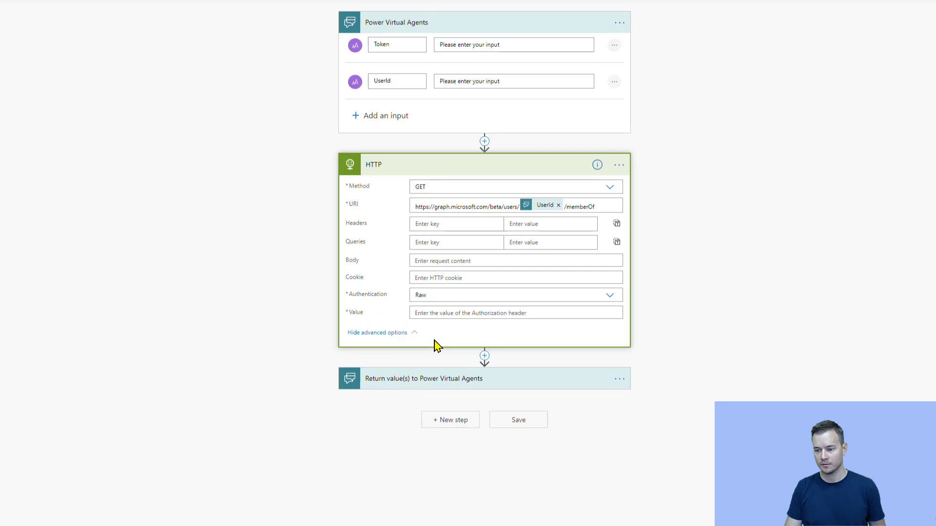
click(450, 312)
text(Bea)
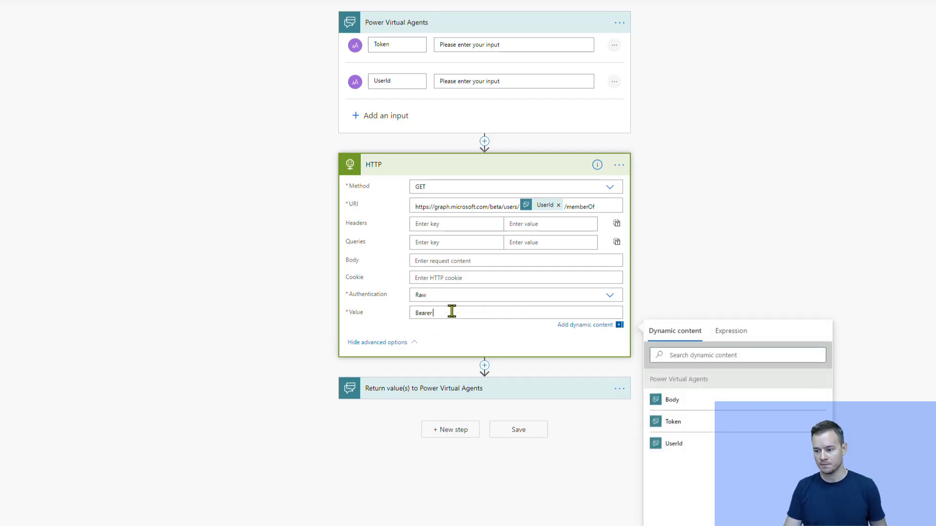
text(rer)
click(723, 424)
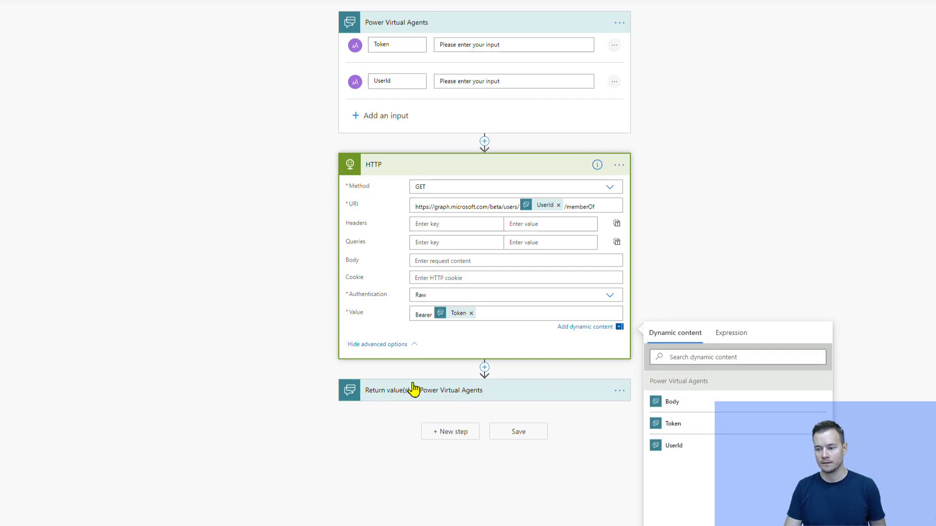
- Add a Text output named Response to the return-values step
click(480, 393)
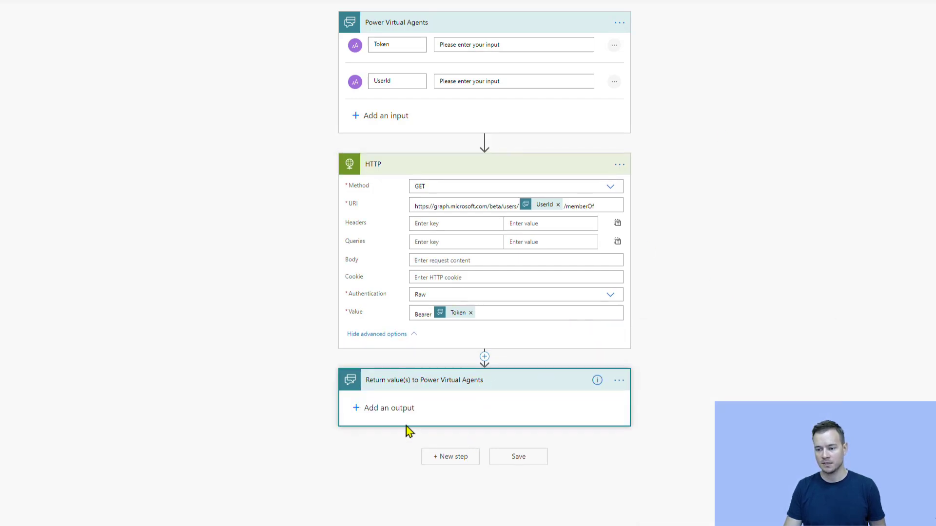
click(392, 408)
click(369, 428)
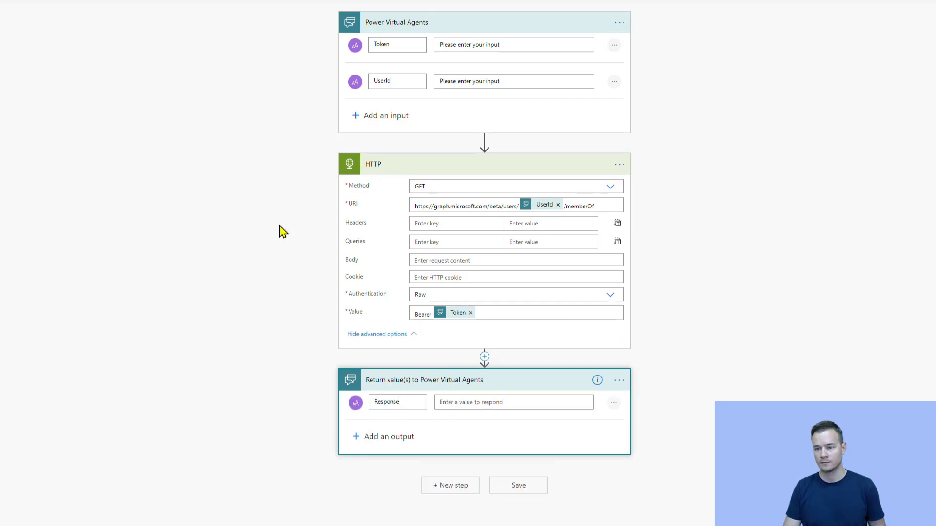
- Add a Data Operation Select step after HTTP with From set to body('HTTP')['value']
click(484, 356)
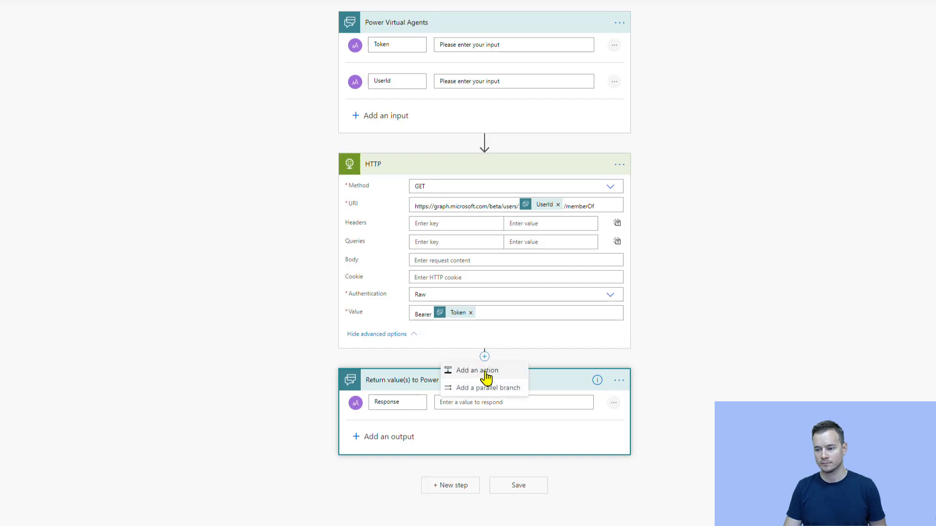
click(486, 374)
text(data)
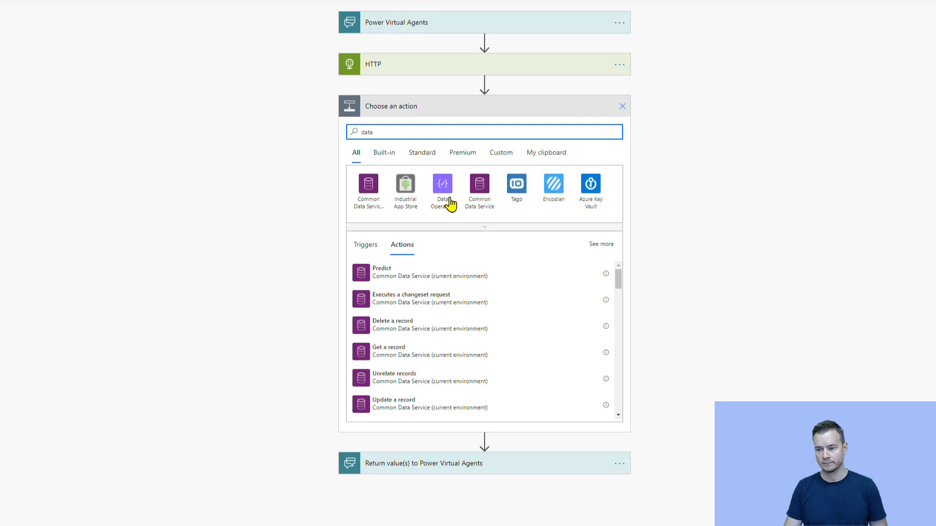
click(448, 202)
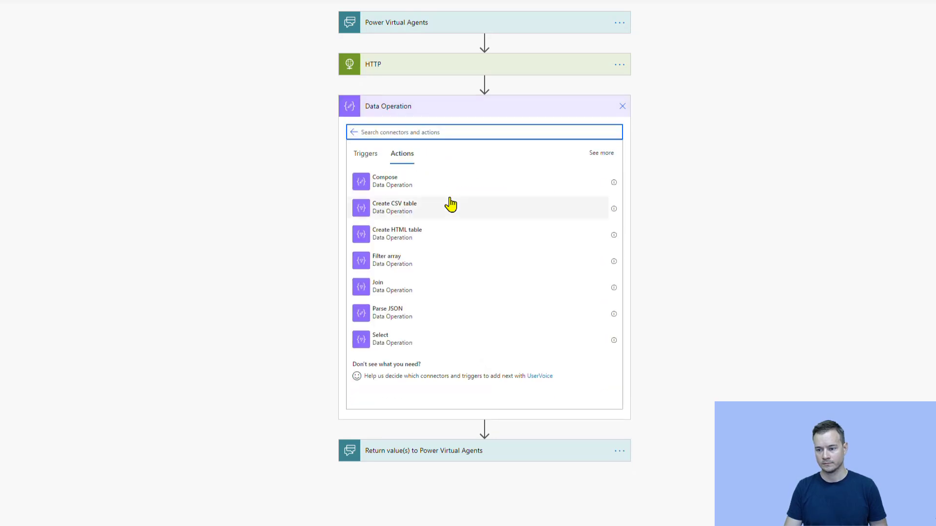
click(418, 341)
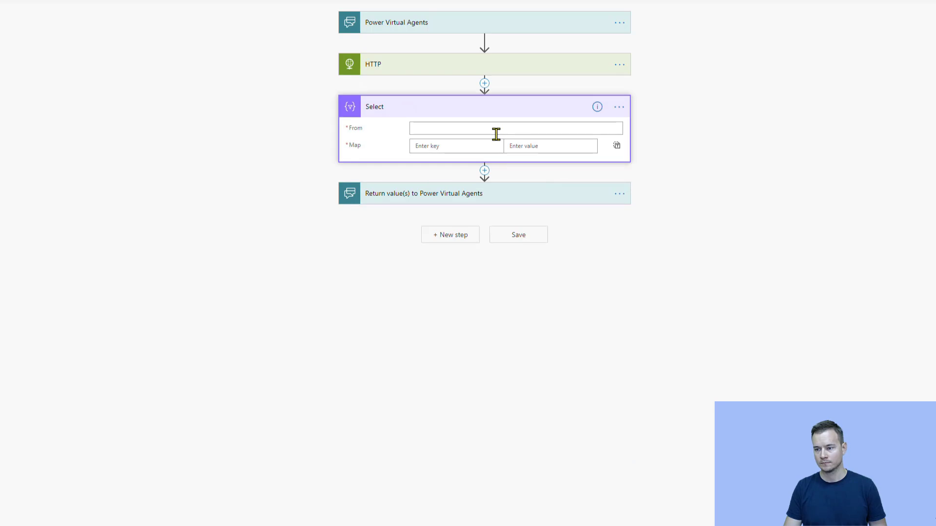
click(596, 128)
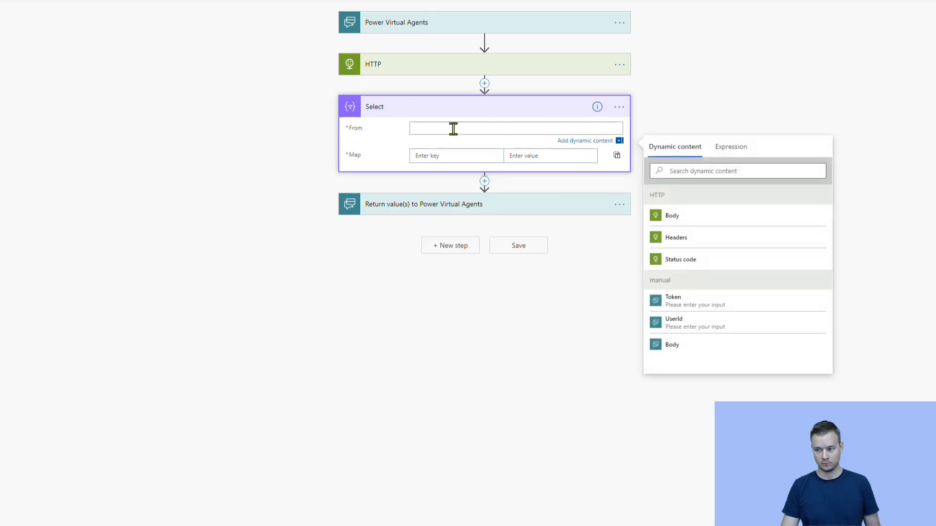
click(730, 148)
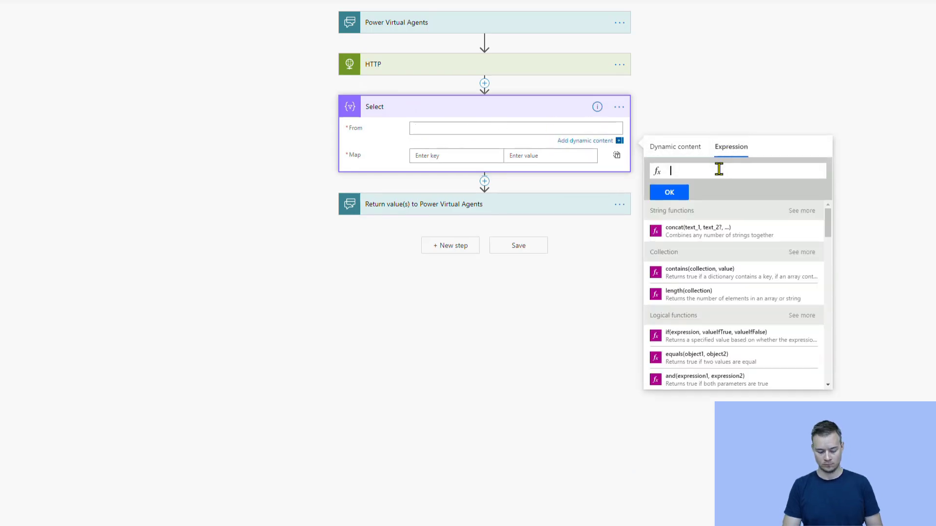
text(body()
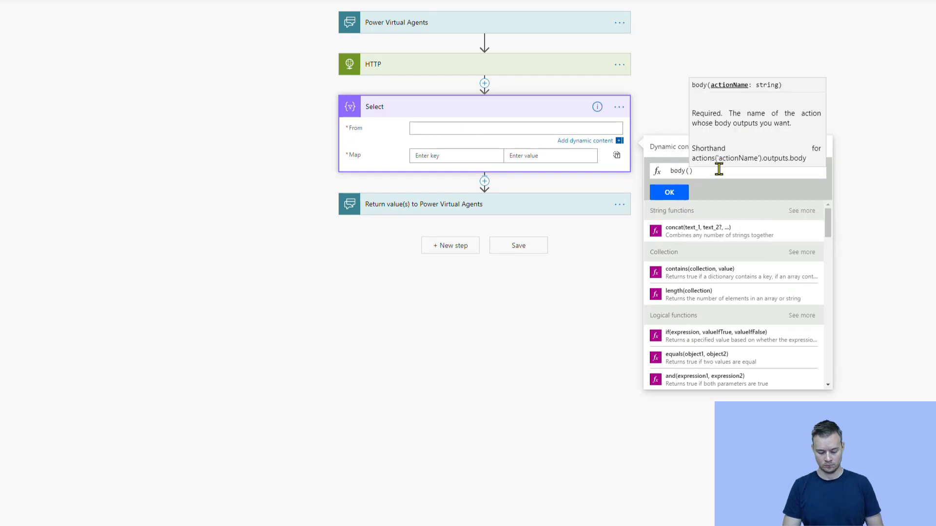
text('http)
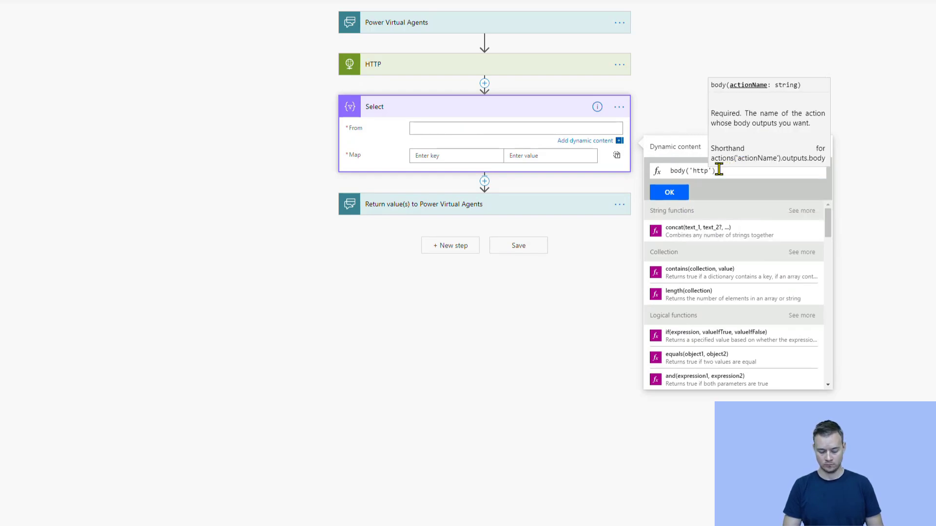
key(BackSpace)
key(BackSpace)
key(BackSpace)
key(BackSpace)
text(HTTP'))
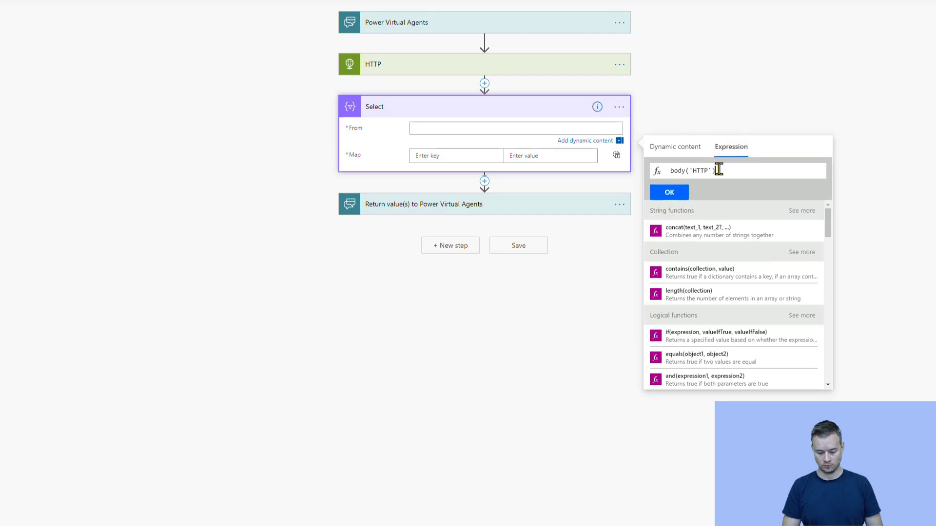
text(['value')
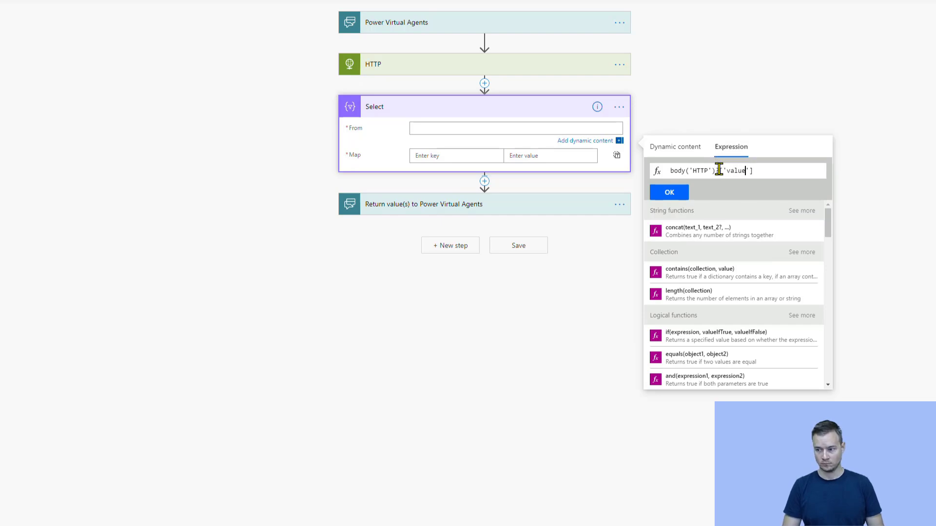
click(679, 194)
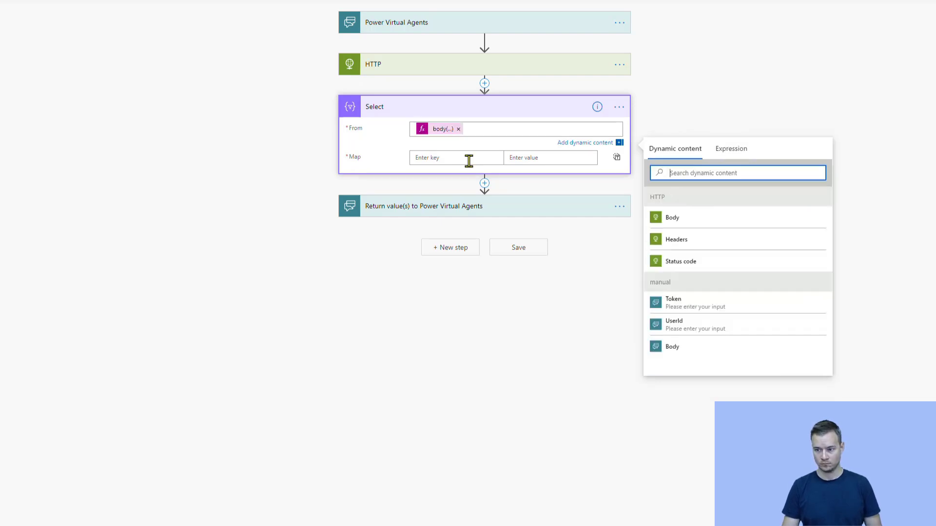
- Set the Select mapping to the expression item()?['displayName']
click(620, 159)
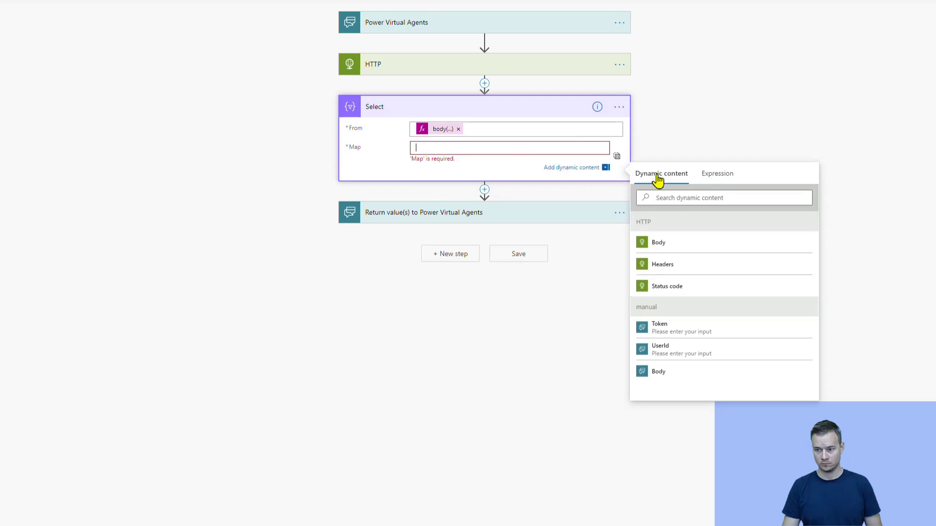
click(717, 173)
text(item())
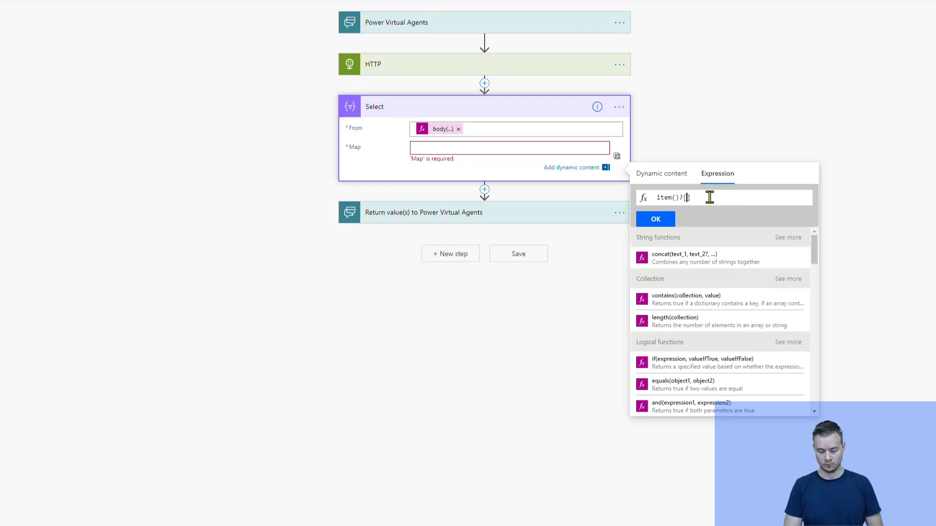
text(?[')
text("displayName":)
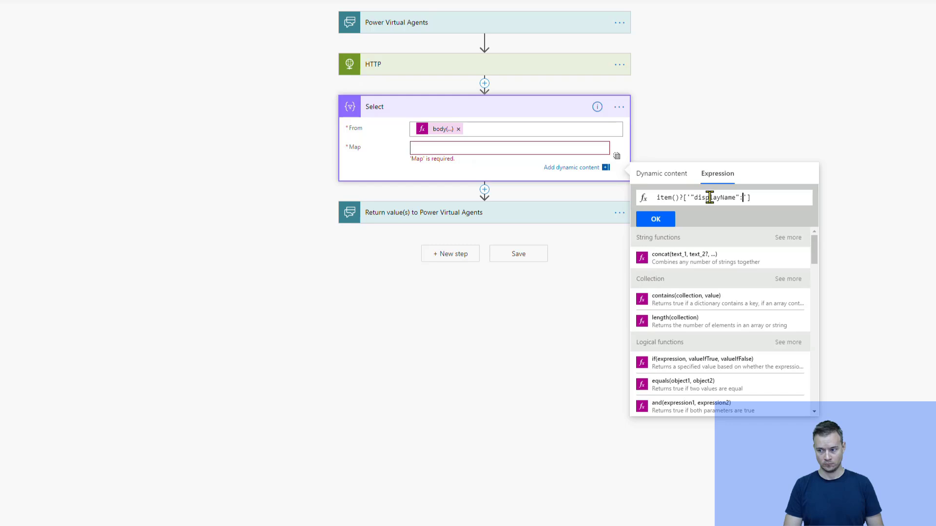
key(Delete)
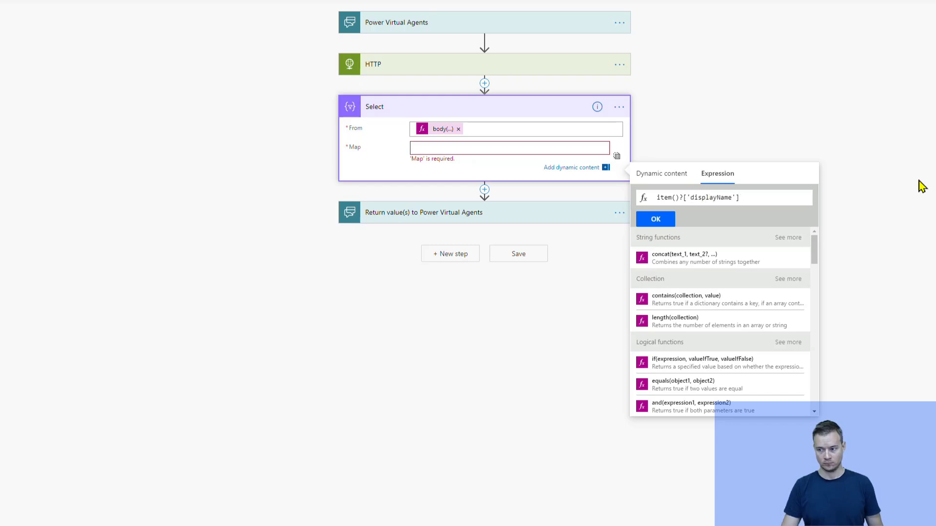
- Confirm the displayName mapping, set Response to join(body('Select'), ','), and save the flow
click(656, 221)
click(484, 212)
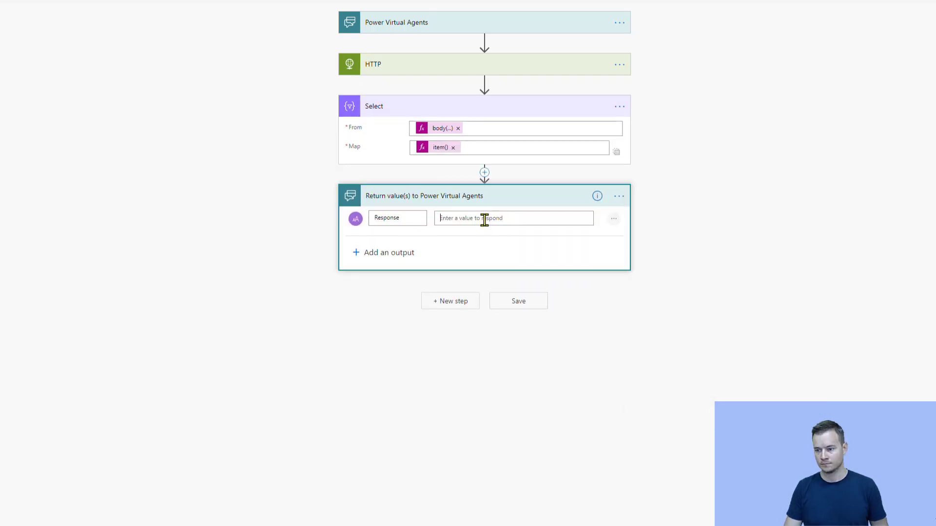
click(485, 218)
click(706, 223)
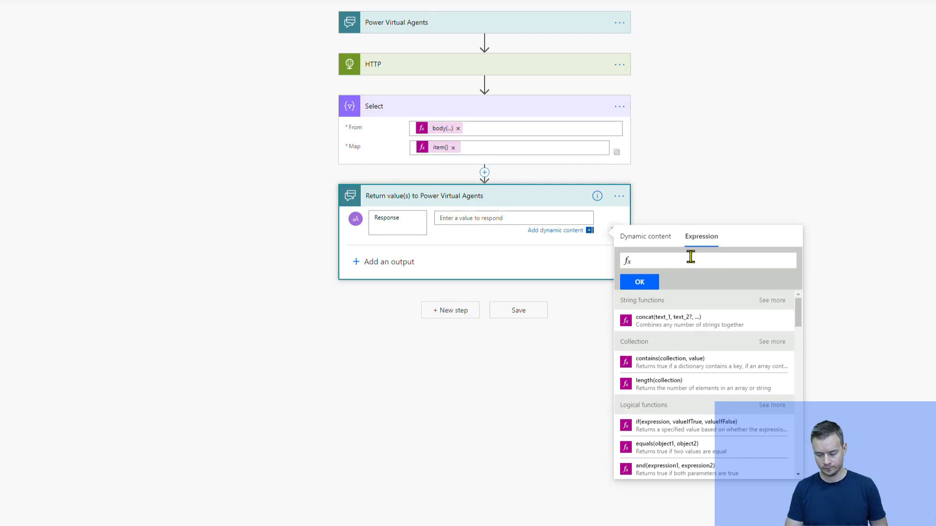
text(join()
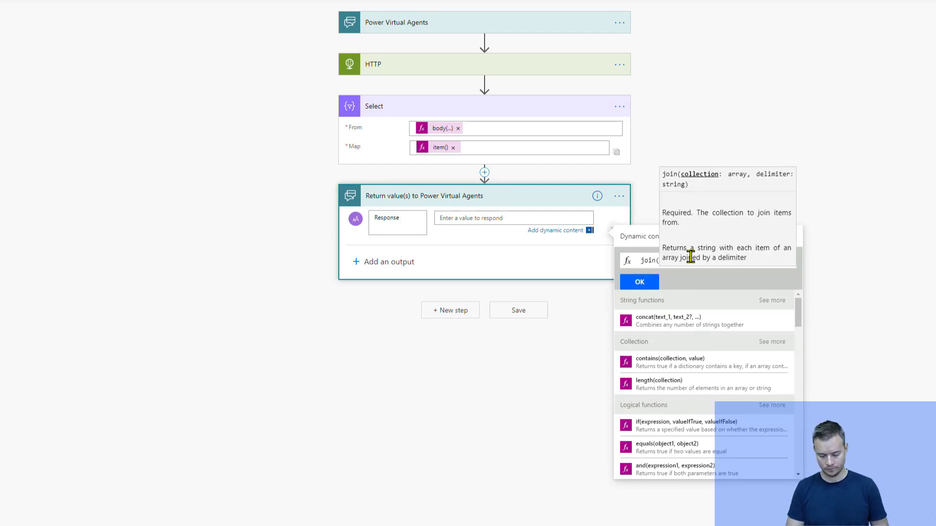
text(body()
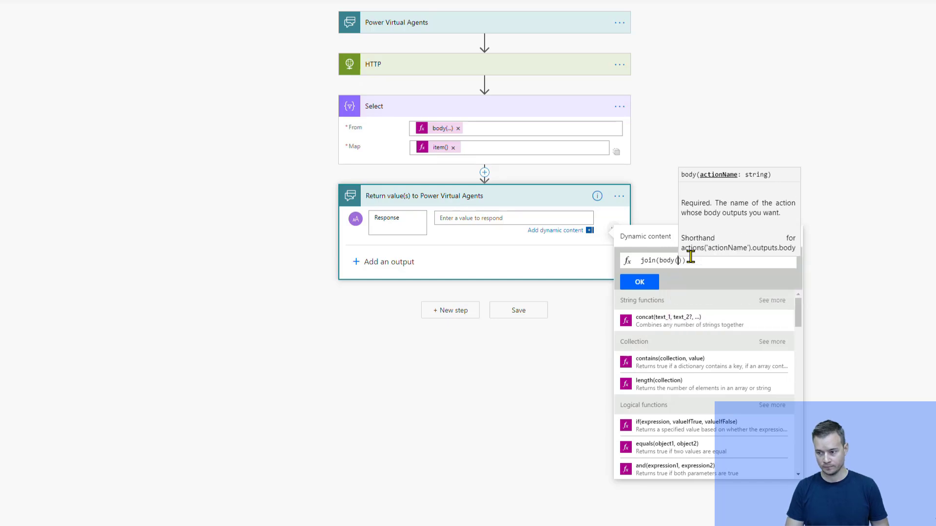
text('Select')
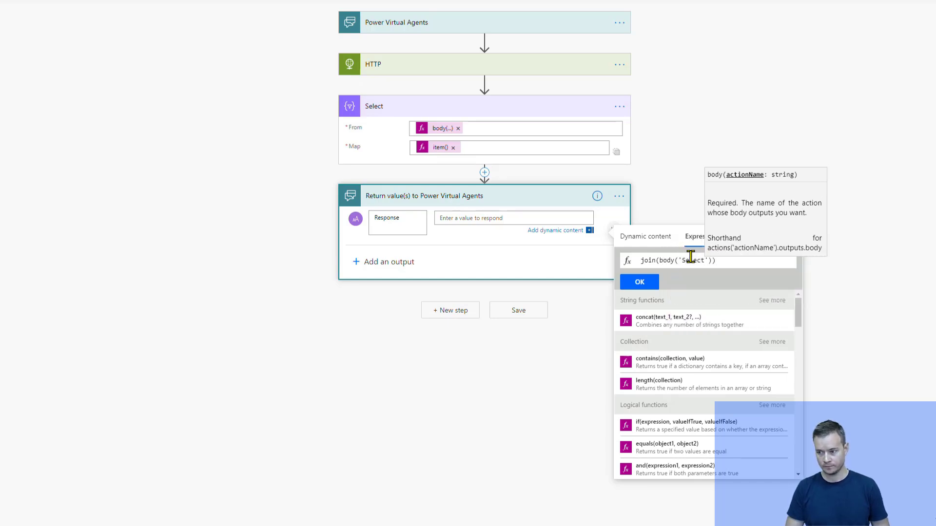
text(), )
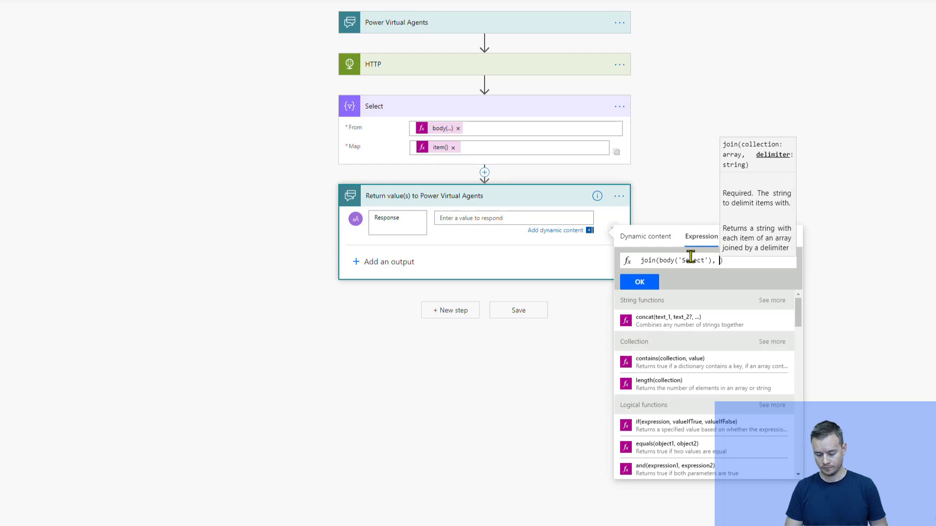
text(',')
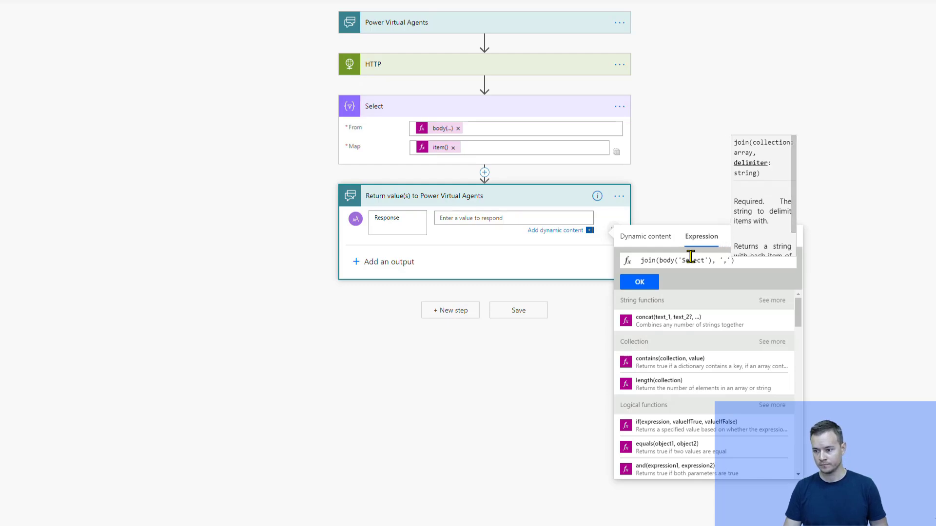
key(ctrl+a)
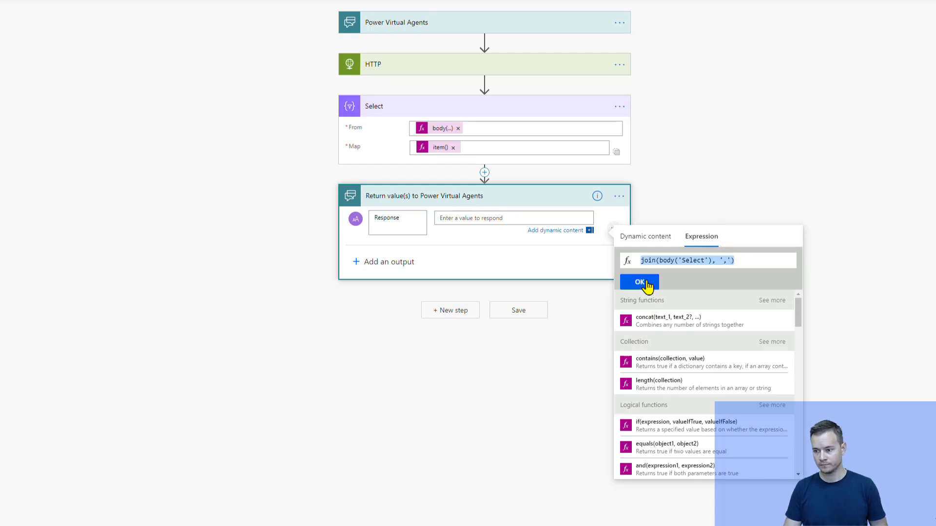
click(647, 288)
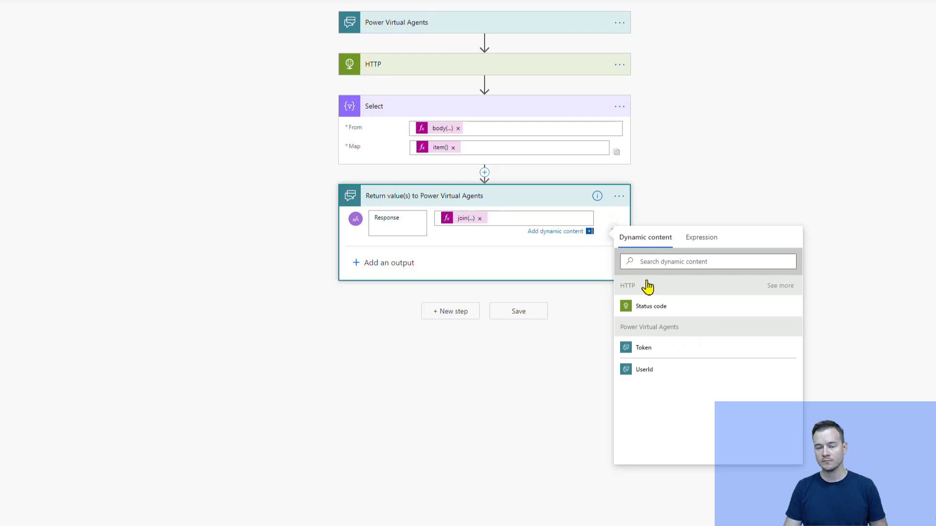
click(929, 31)
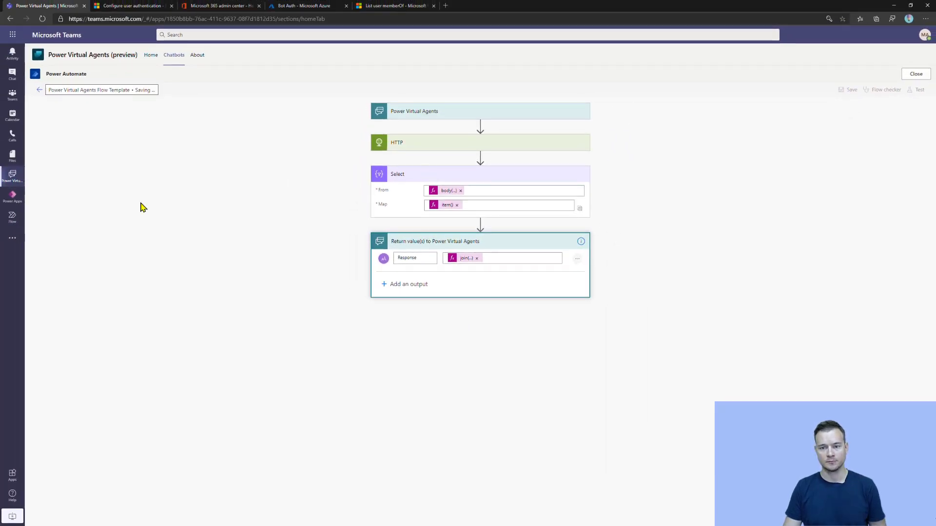
- Call the Flow Template flow under the token message, passing bot.AuthToken as Token and bot.UserId as UserId
click(41, 90)
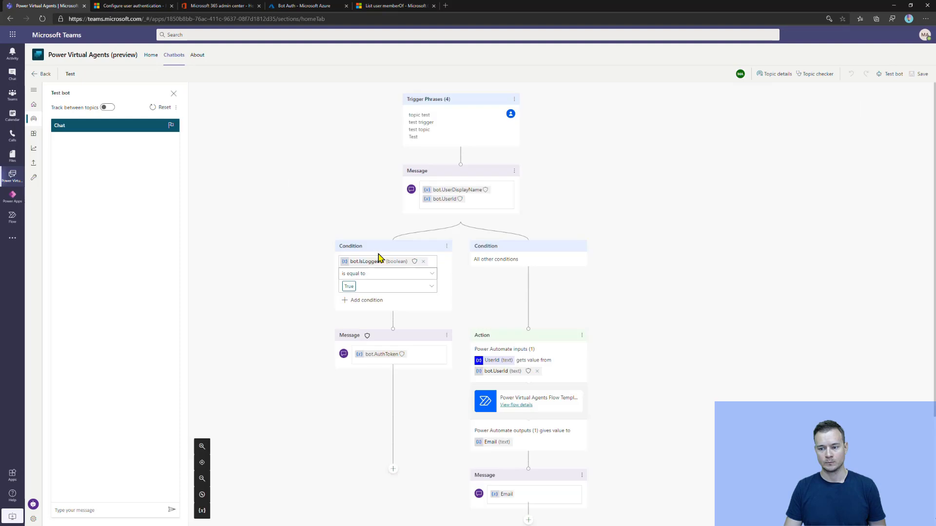
click(392, 462)
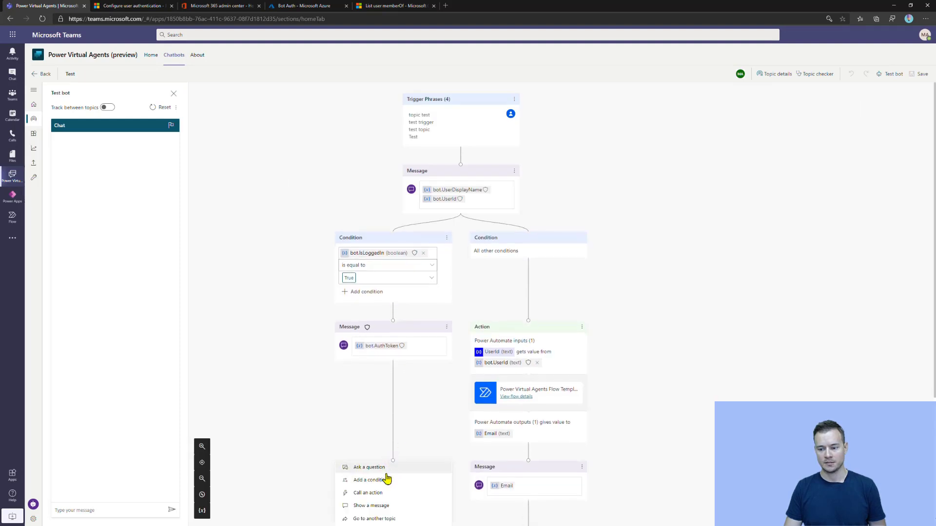
click(386, 493)
scroll(270, 402, down, 3)
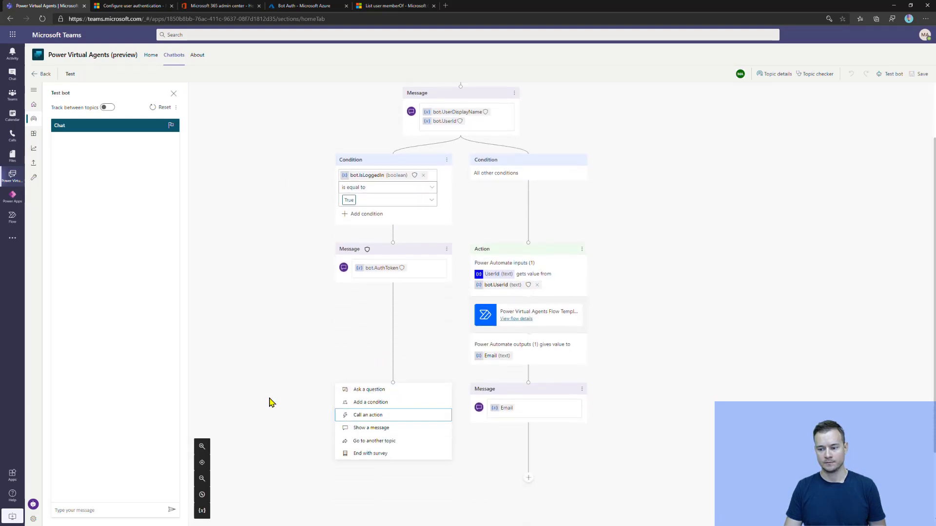
click(385, 360)
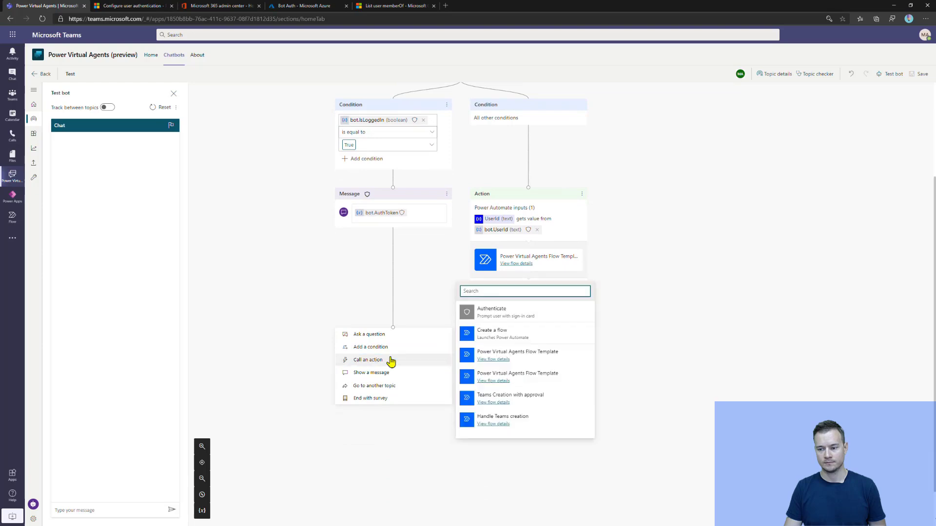
click(516, 359)
click(385, 369)
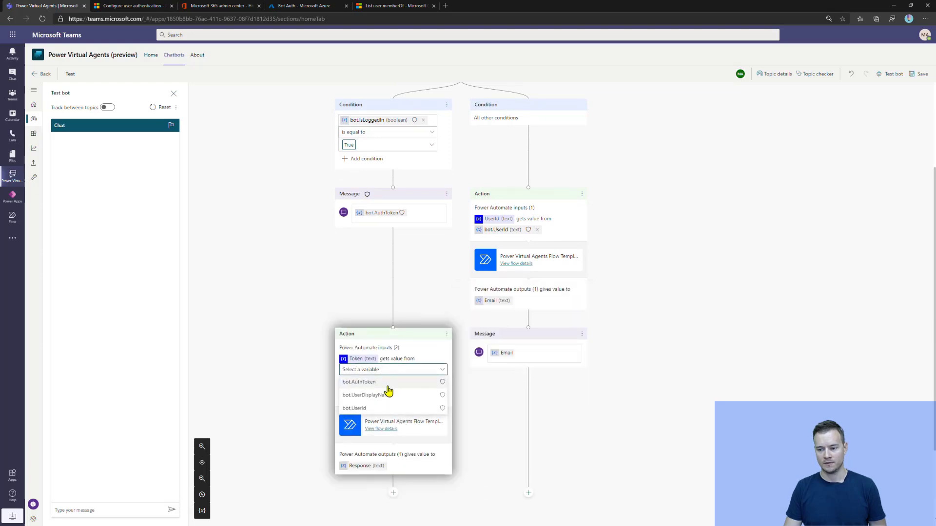
click(389, 382)
click(410, 393)
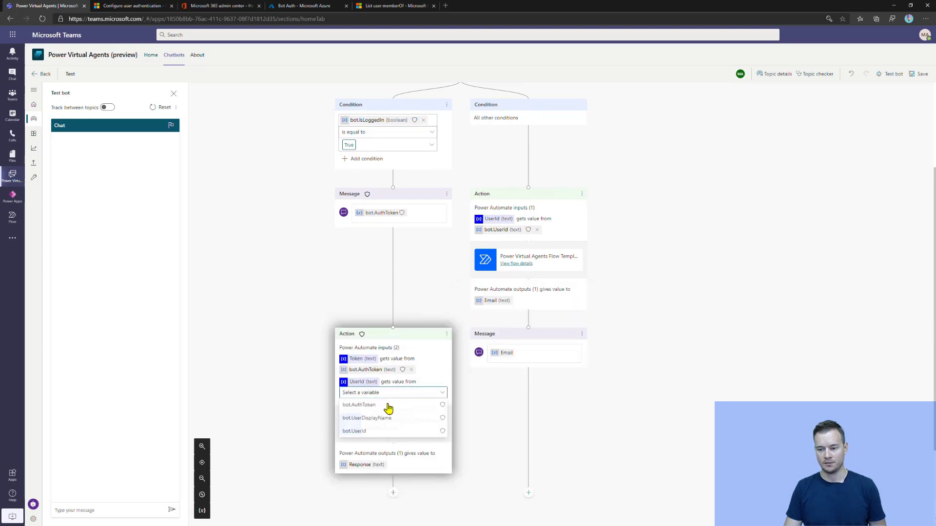
click(413, 431)
- Add a message after the flow action showing its Response output
scroll(305, 402, down, 2)
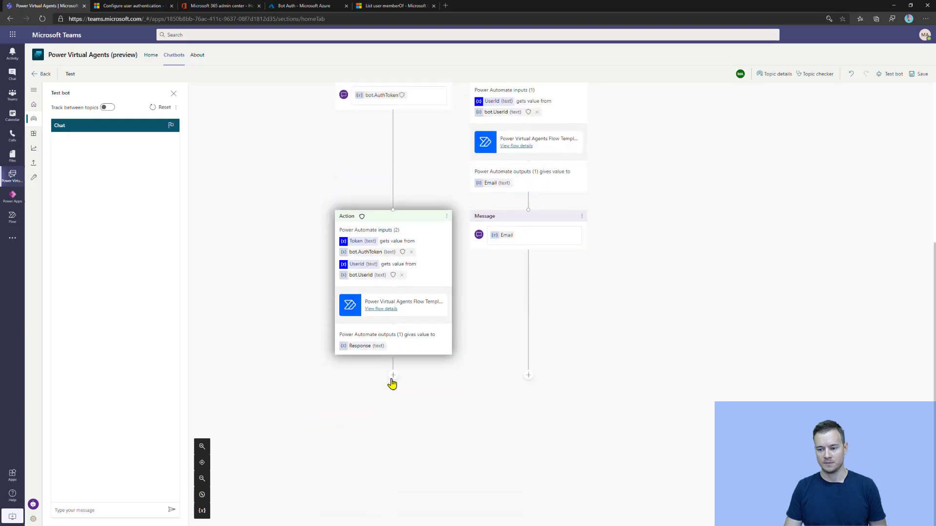
click(393, 375)
click(388, 420)
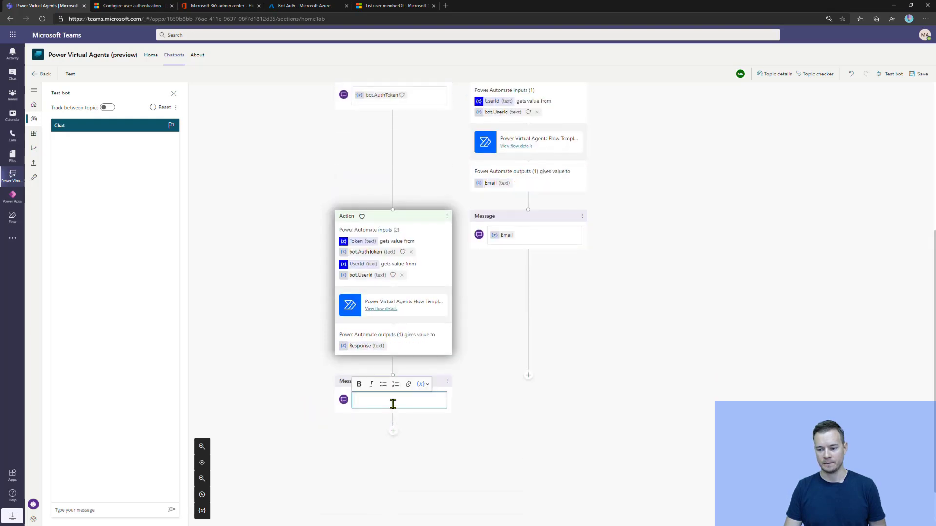
click(422, 385)
click(437, 439)
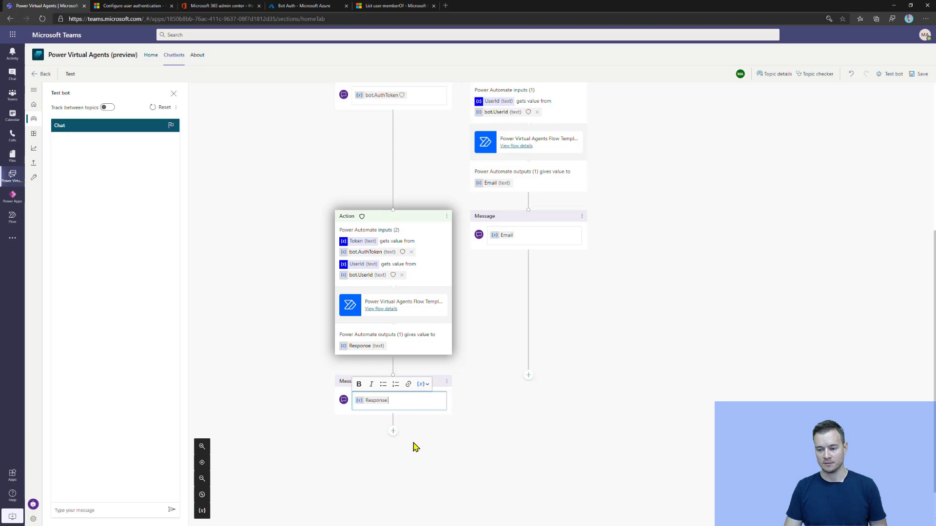
click(298, 440)
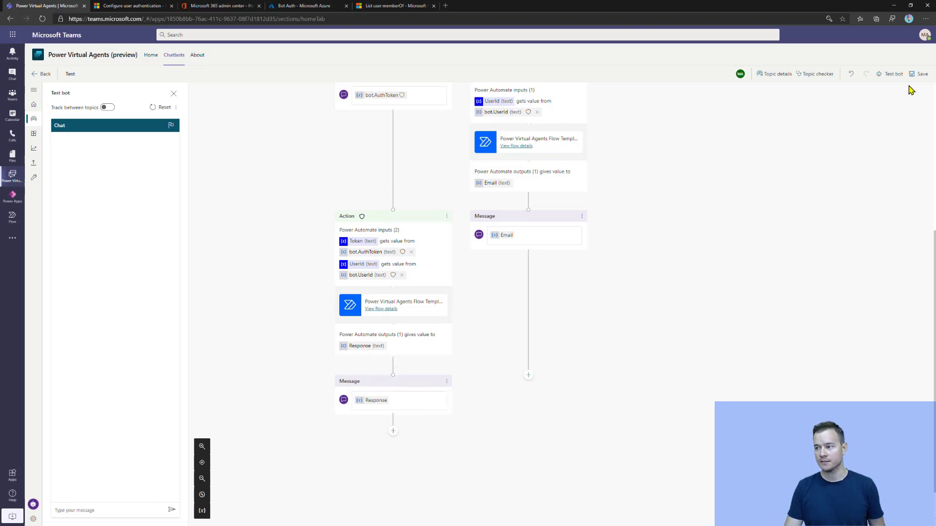
- Save the topic, send 'test topic' in the test chat, and start the Login sign-in
click(919, 75)
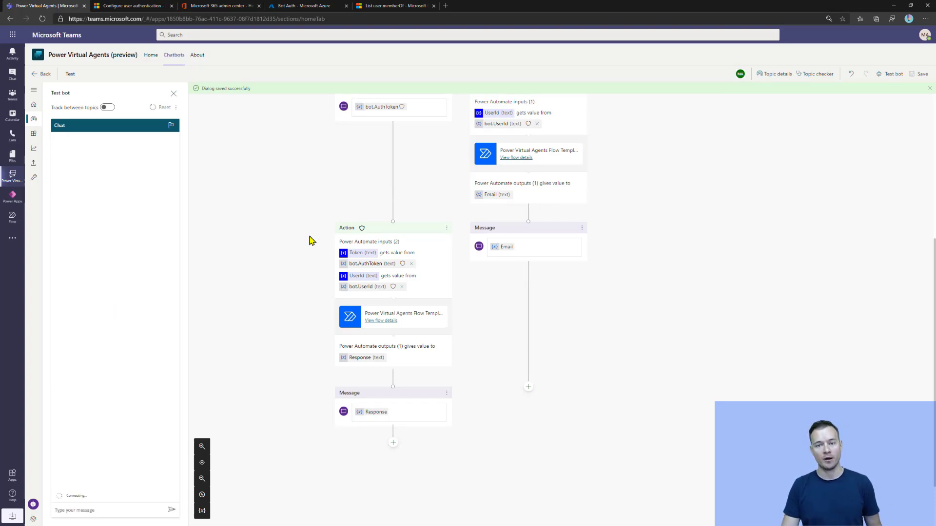
click(114, 510)
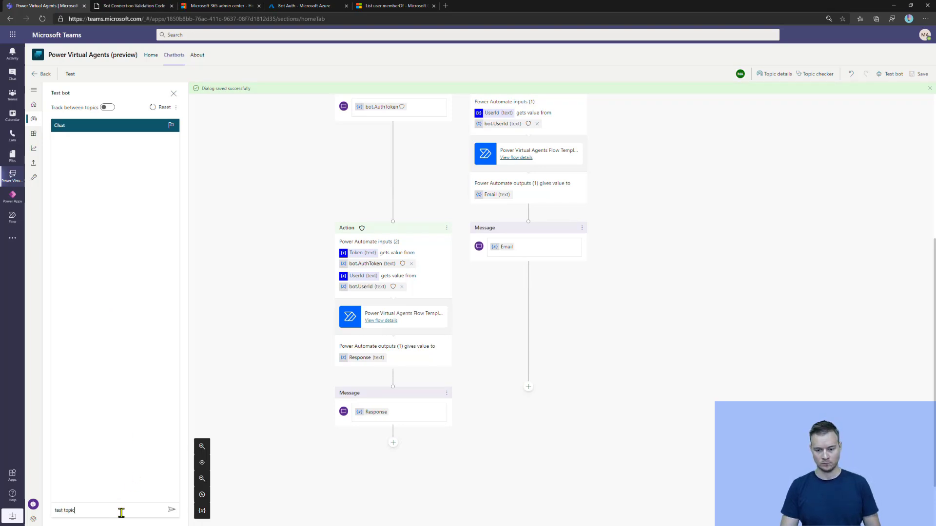
key(Return)
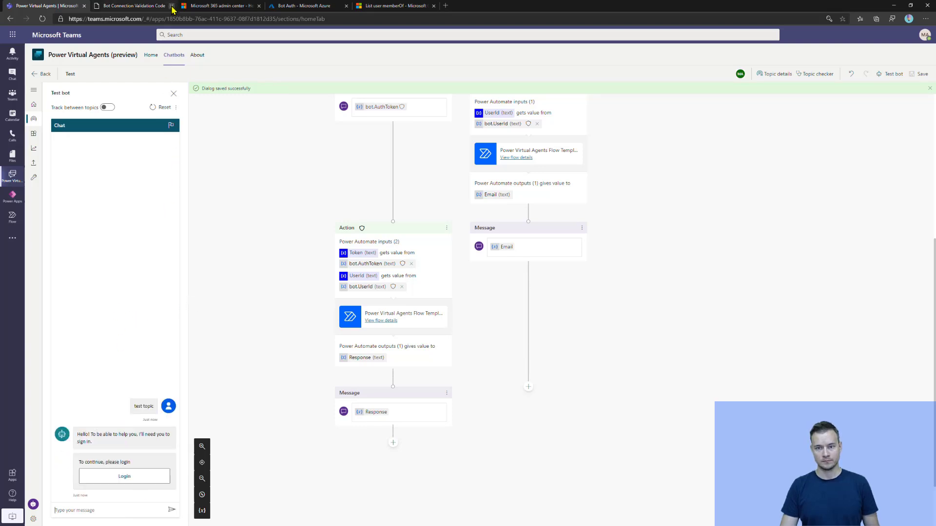
click(125, 477)
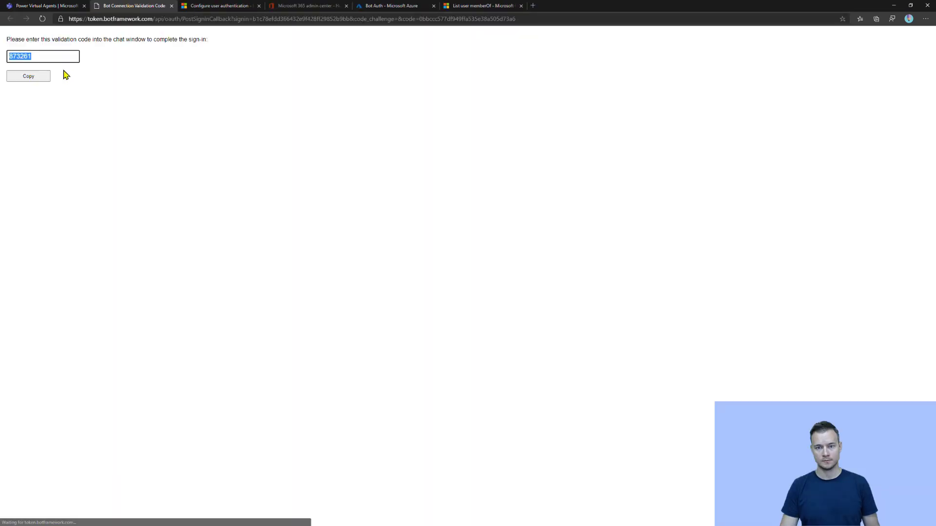
- Copy the Bot Framework validation code and return to the Power Virtual Agents test chat
click(33, 78)
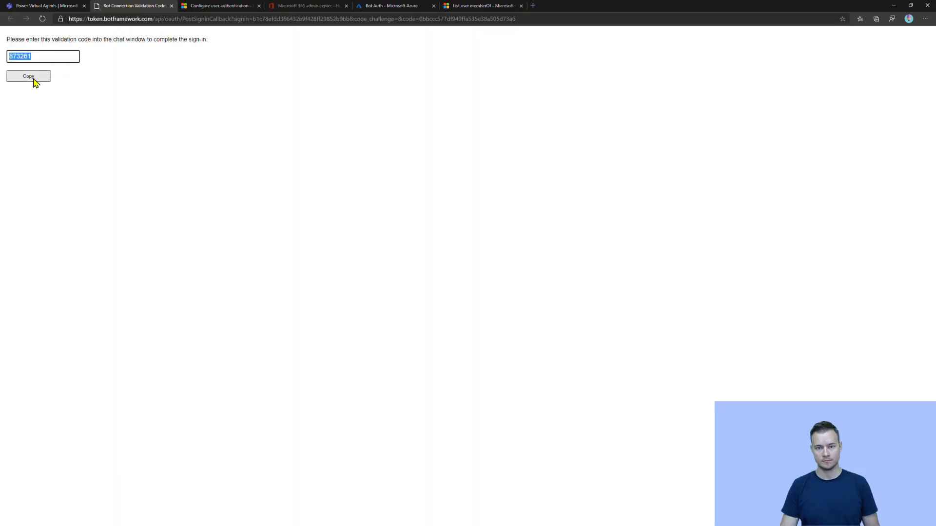
click(44, 6)
click(90, 510)
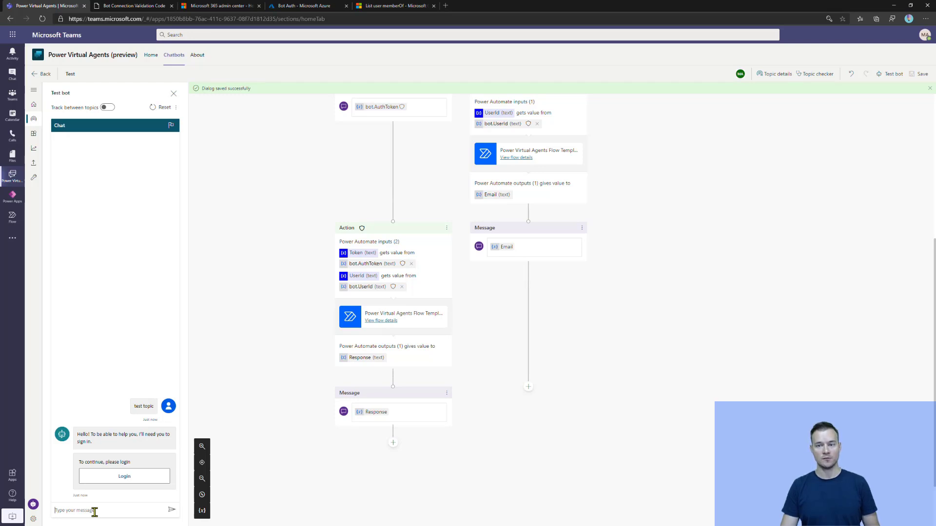
- Send the validation code in the test chat and select the bot's group names reply
key(ctrl+v)
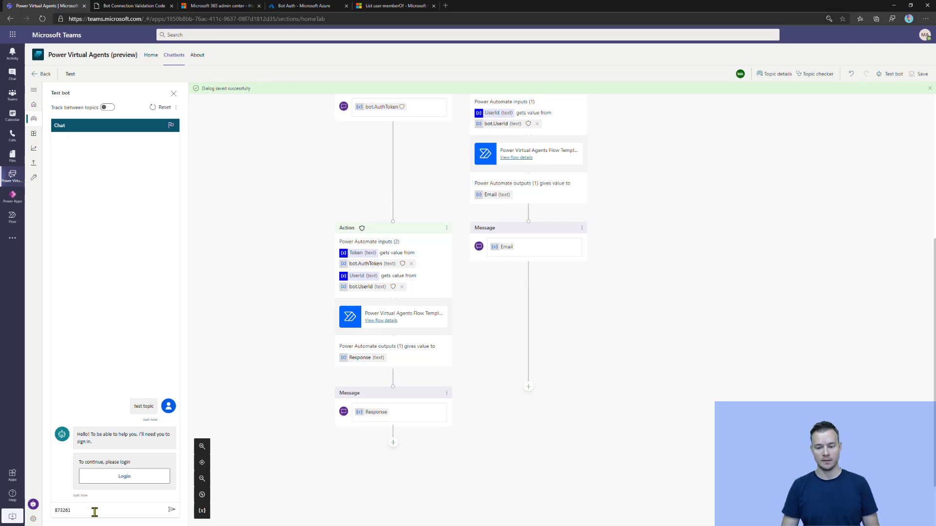
key(Return)
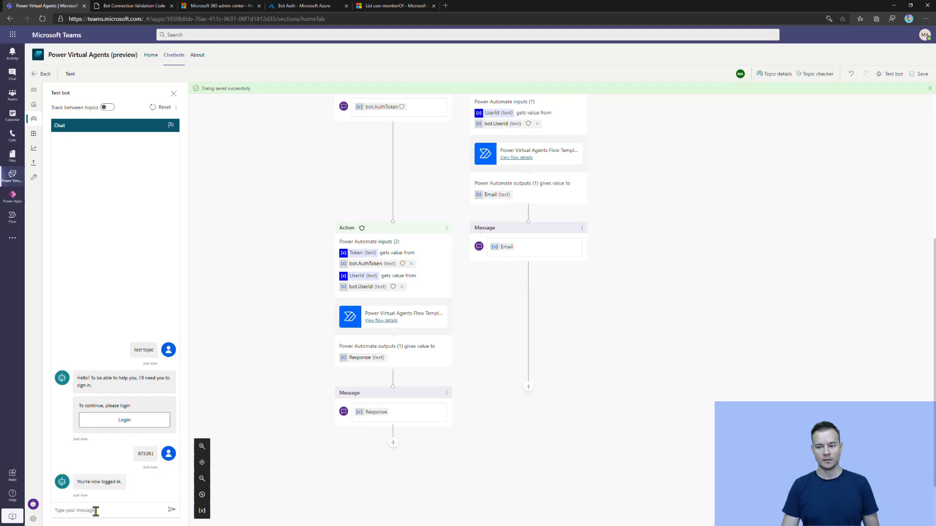
scroll(116, 241, up, 5)
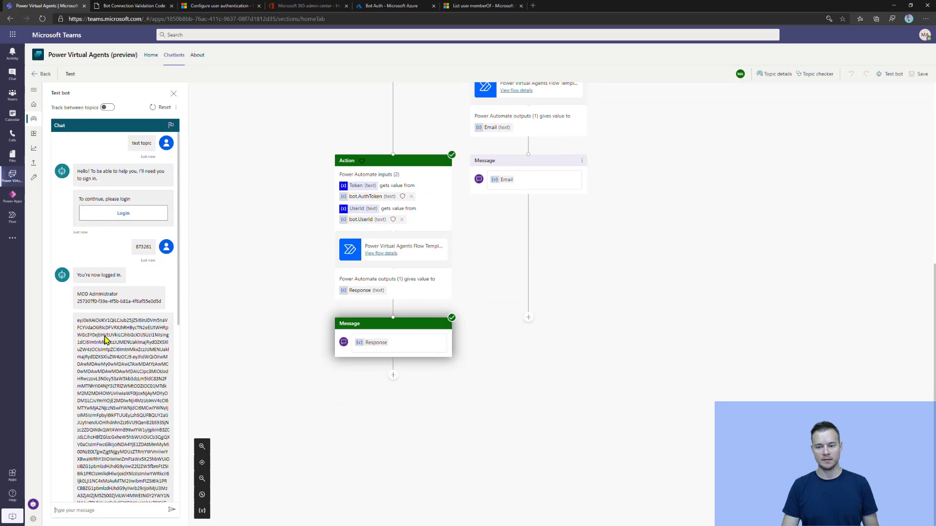
scroll(105, 336, down, 6)
scroll(109, 286, down, 1)
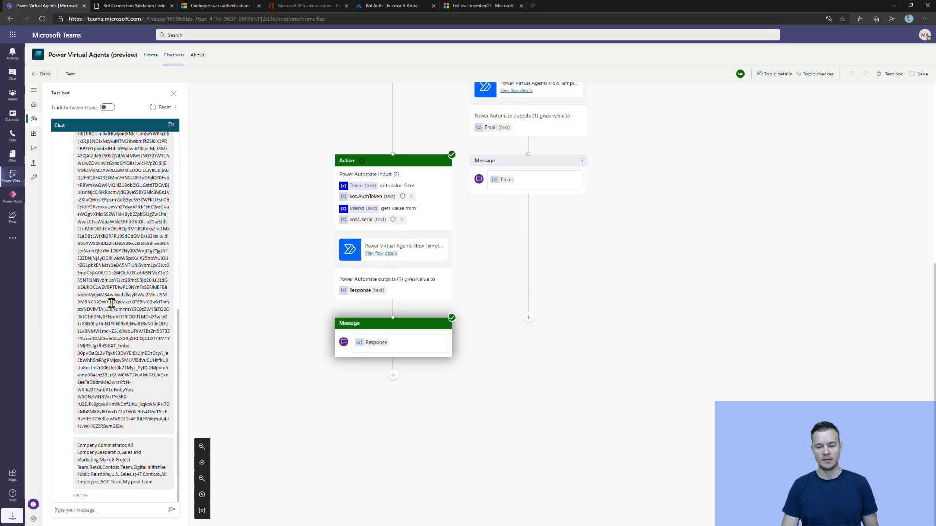
drag(78, 445, 157, 488)
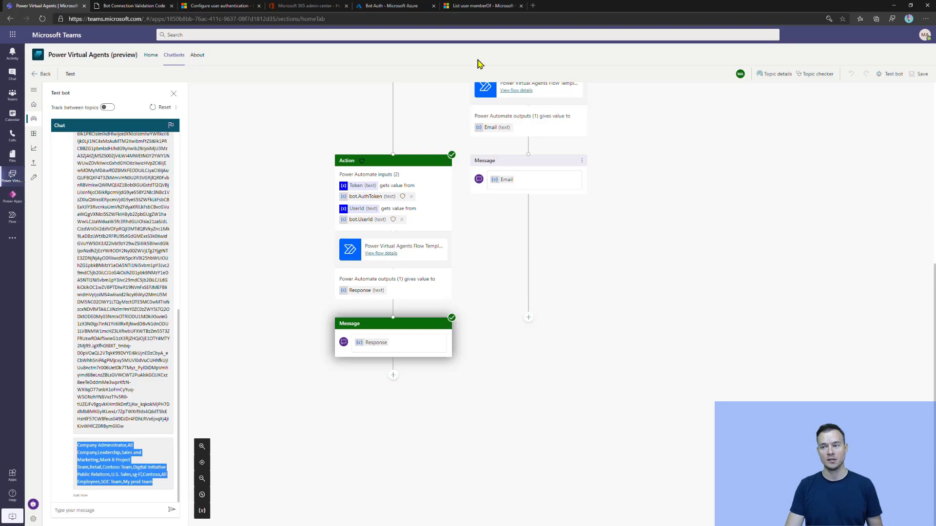
- Check the group displayName field in the List memberOf response example, then return to Power Virtual Agents
click(480, 5)
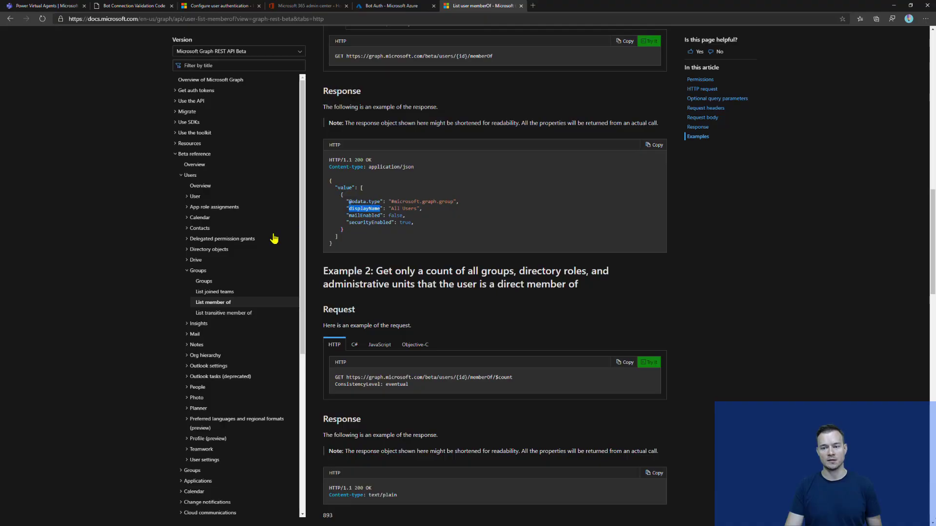
scroll(246, 227, down, 5)
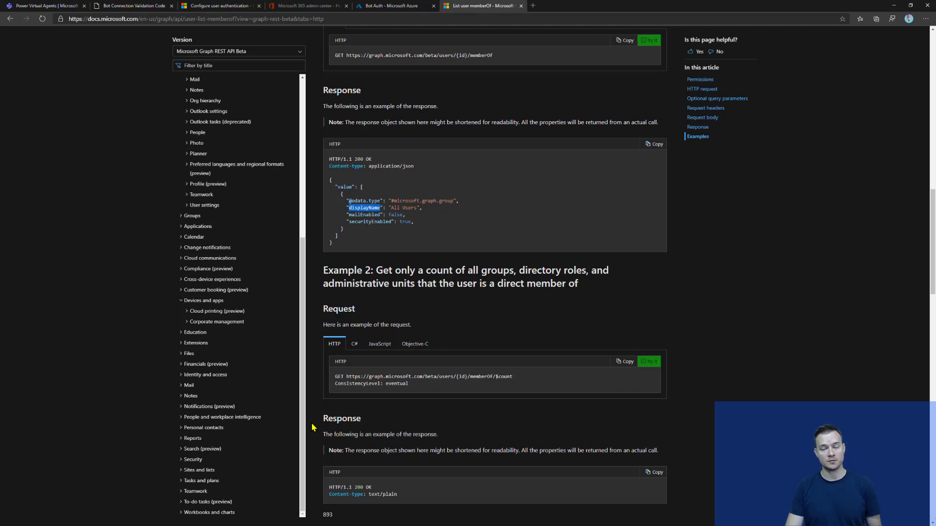
click(68, 7)
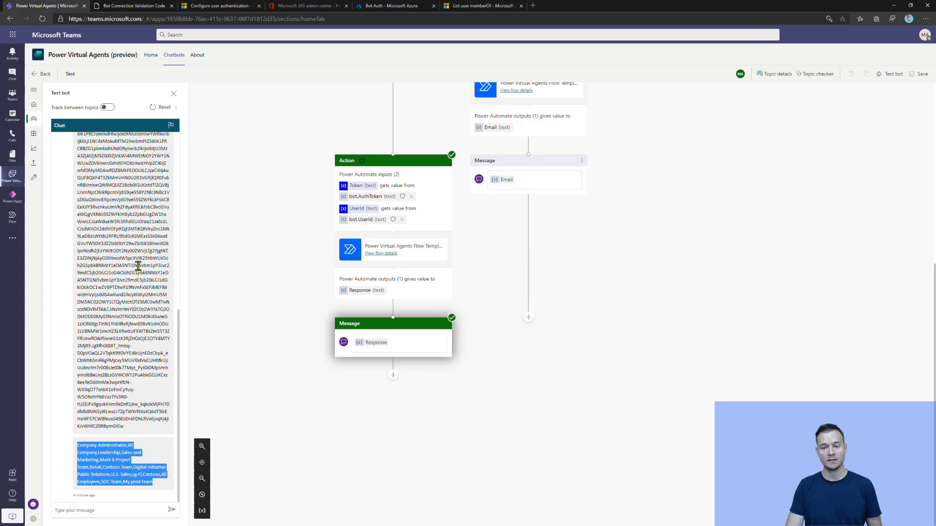
scroll(121, 232, up, 3)
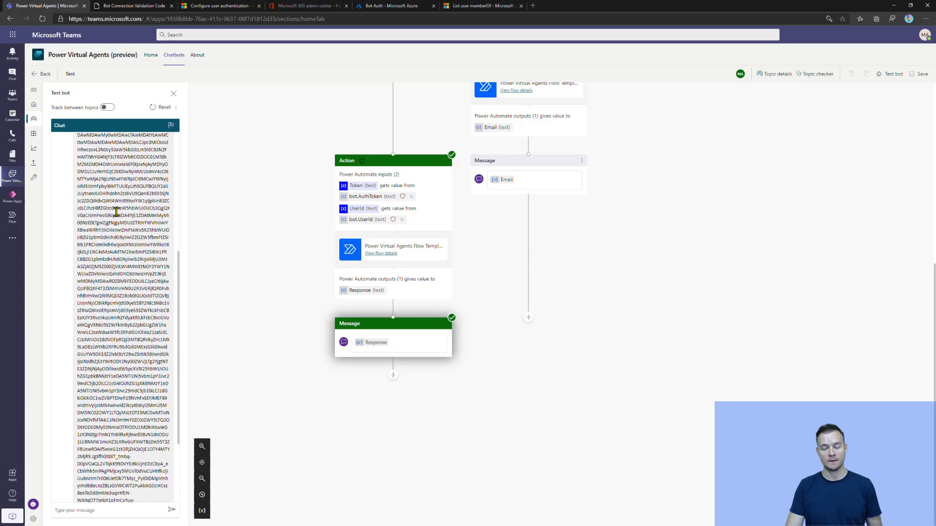